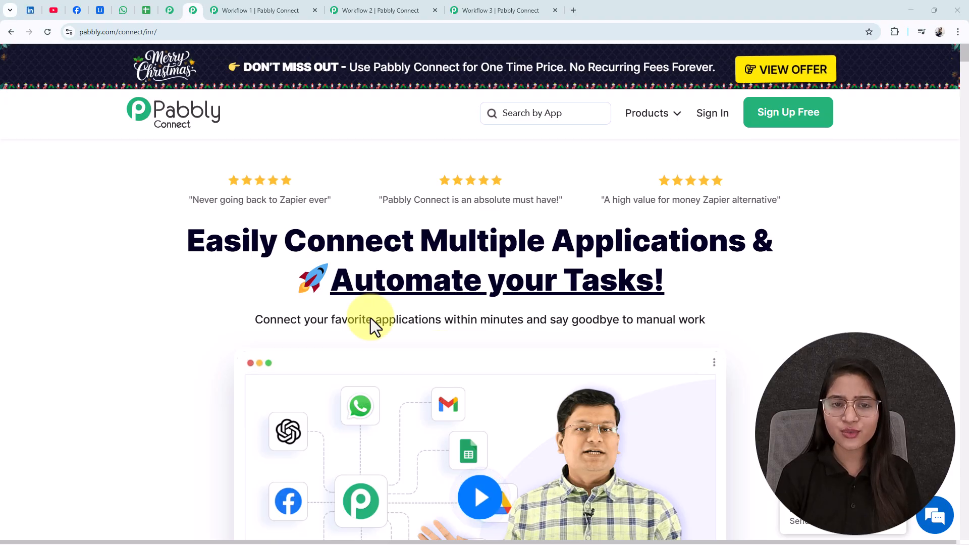
- Review Workflow 1, the User Leads spreadsheet and the greeting of the WhatsApp message it sends
click(252, 9)
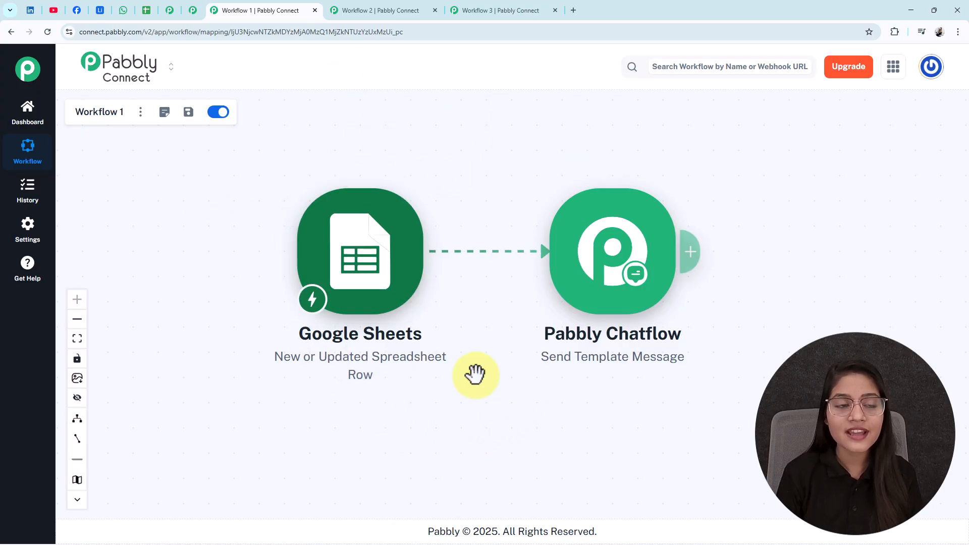
click(146, 10)
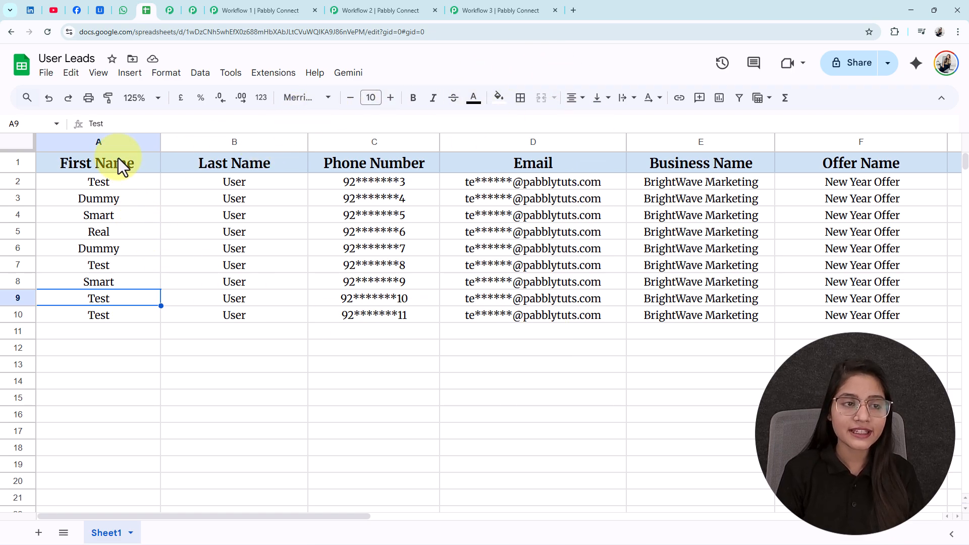
click(123, 11)
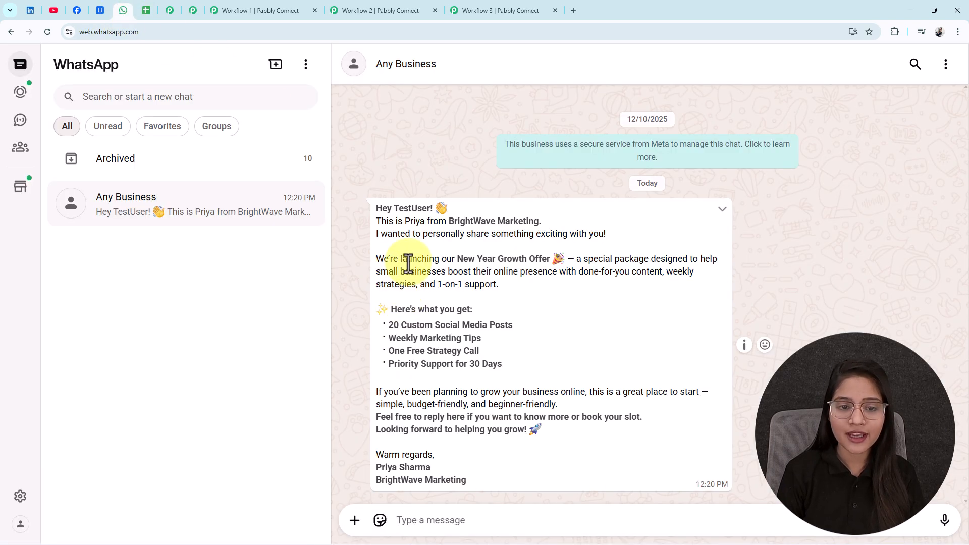
drag(394, 209, 448, 209)
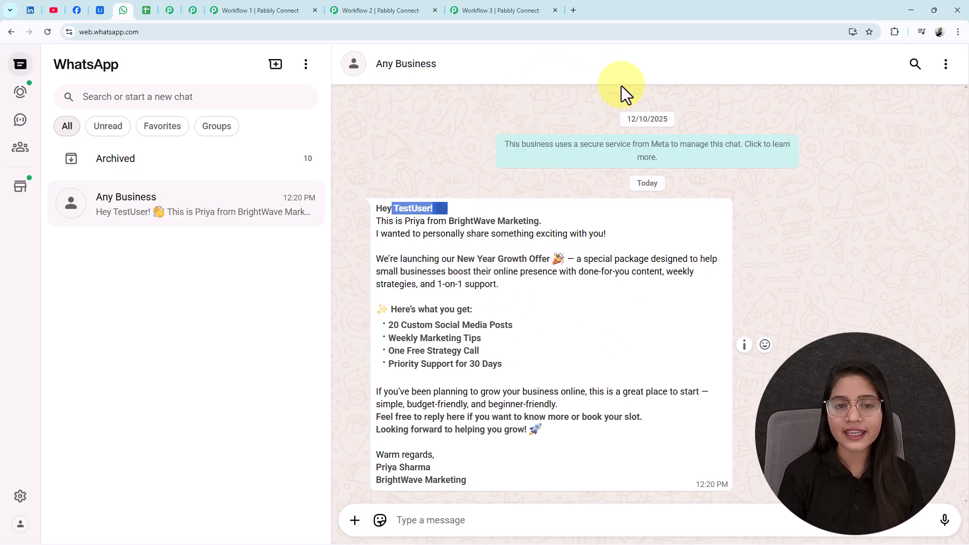
- Review Workflow 2, the Demo Channel on YouTube and the new video post on the Facebook page
click(352, 9)
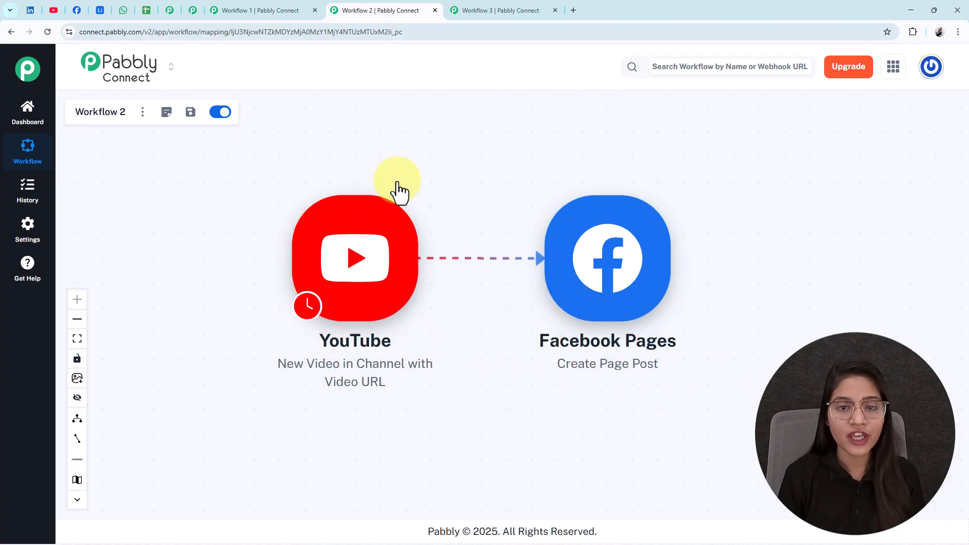
click(53, 10)
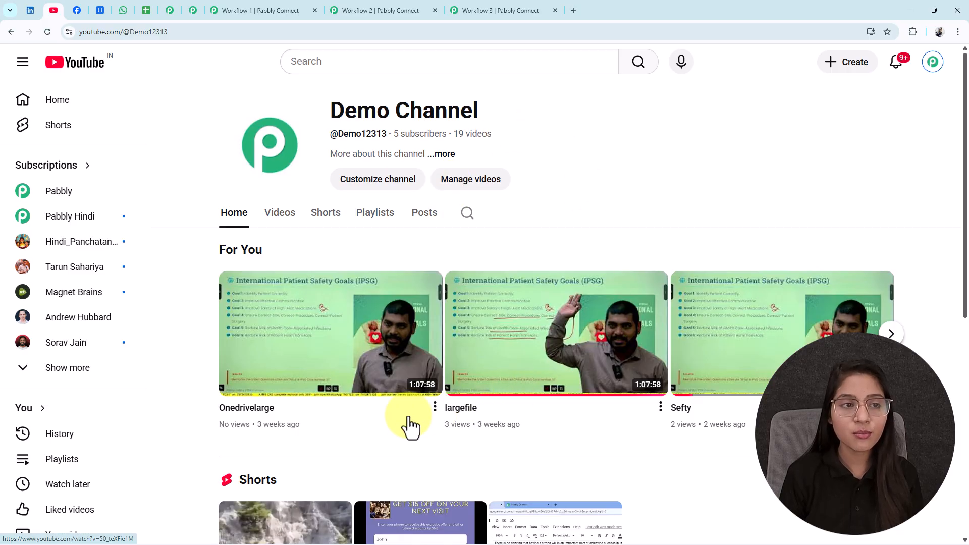
click(77, 10)
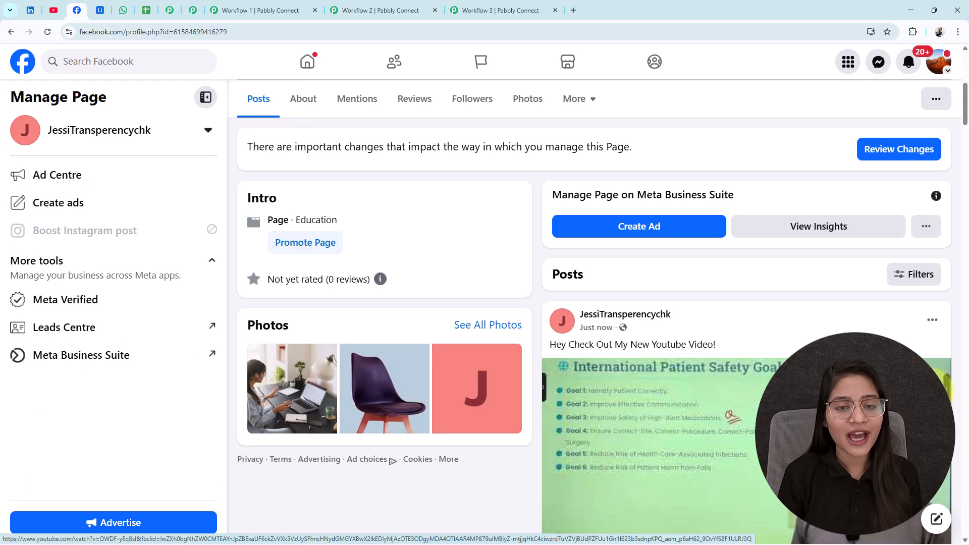
scroll(594, 312, down, 1)
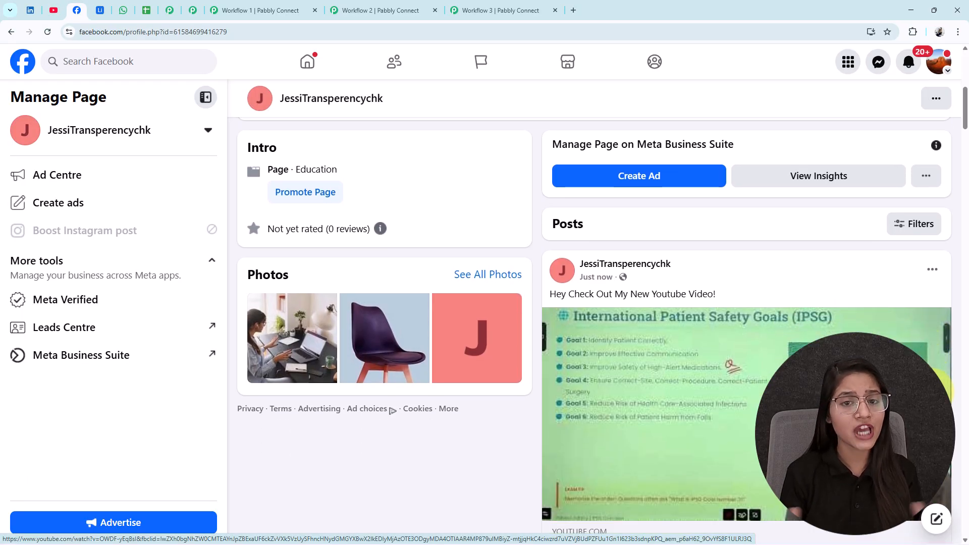
- Review Workflow 3 and the submitted LinkedIn lead form of the Pabbly ad
click(485, 3)
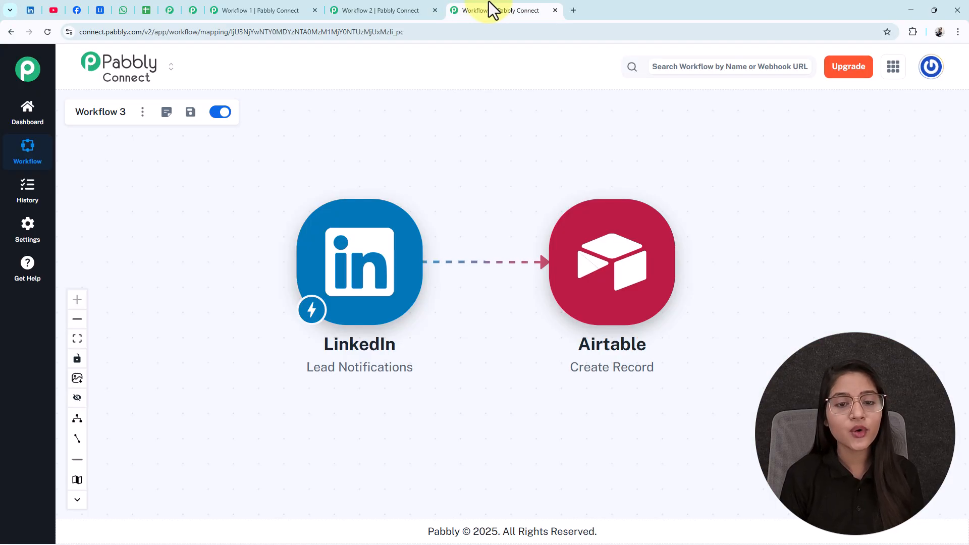
click(30, 10)
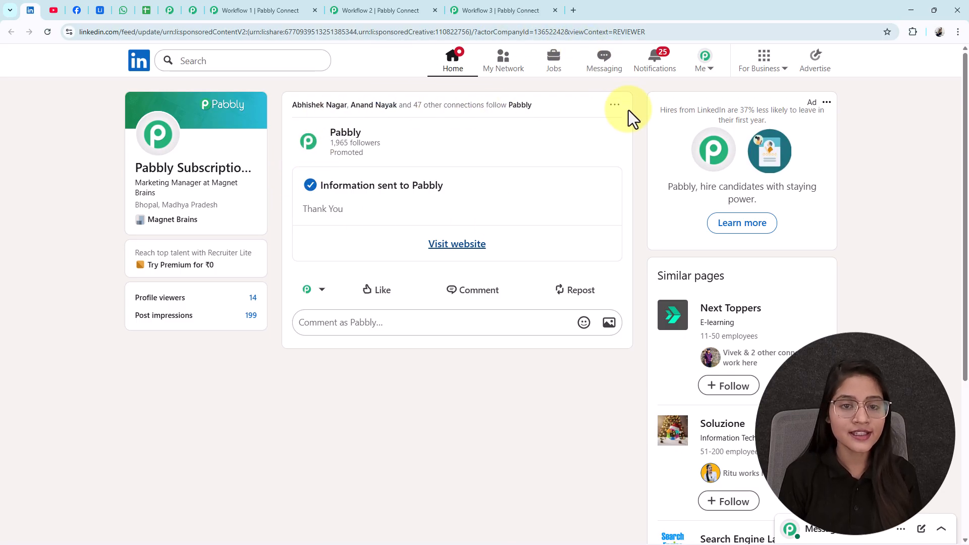
click(100, 10)
- Compare the trigger and action apps of Workflow 1, Workflow 2 and Workflow 3
click(233, 11)
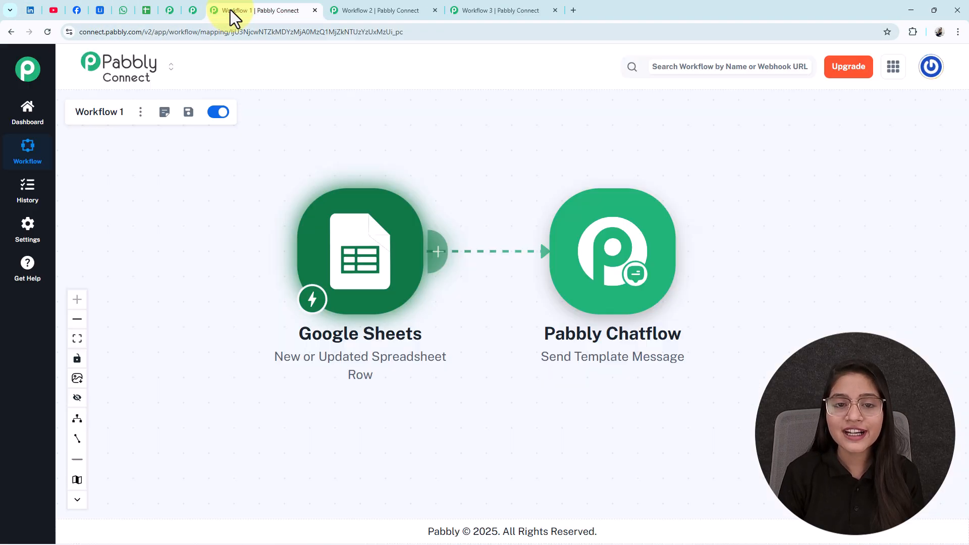
click(388, 10)
click(525, 11)
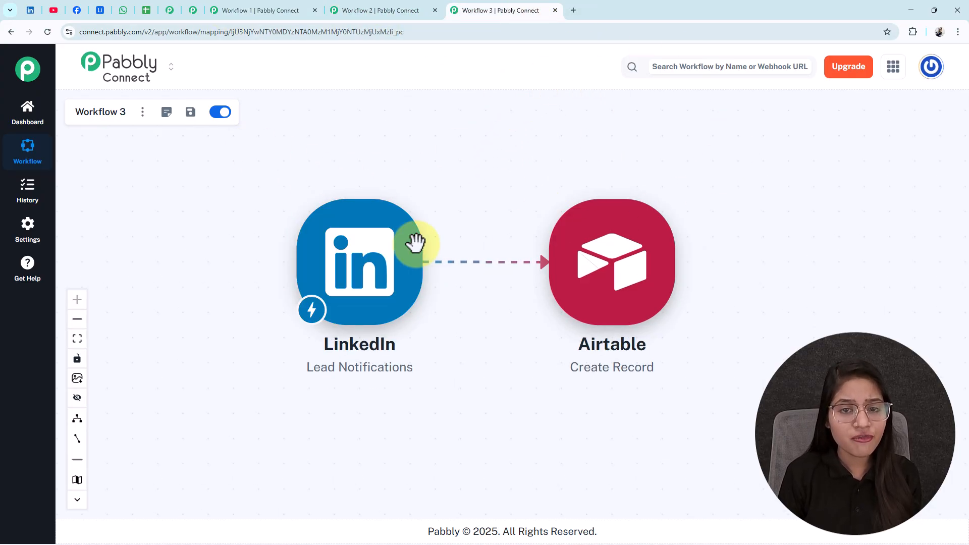
click(250, 11)
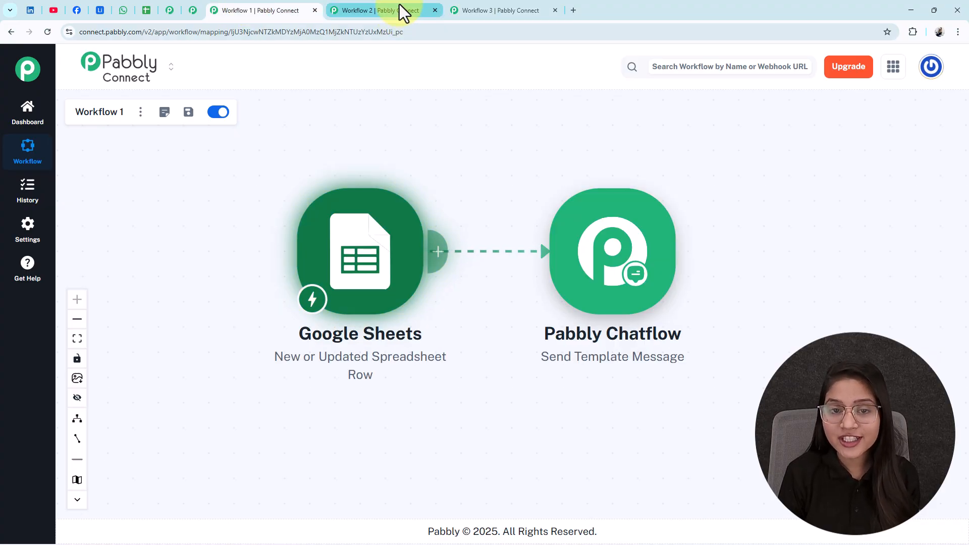
click(400, 8)
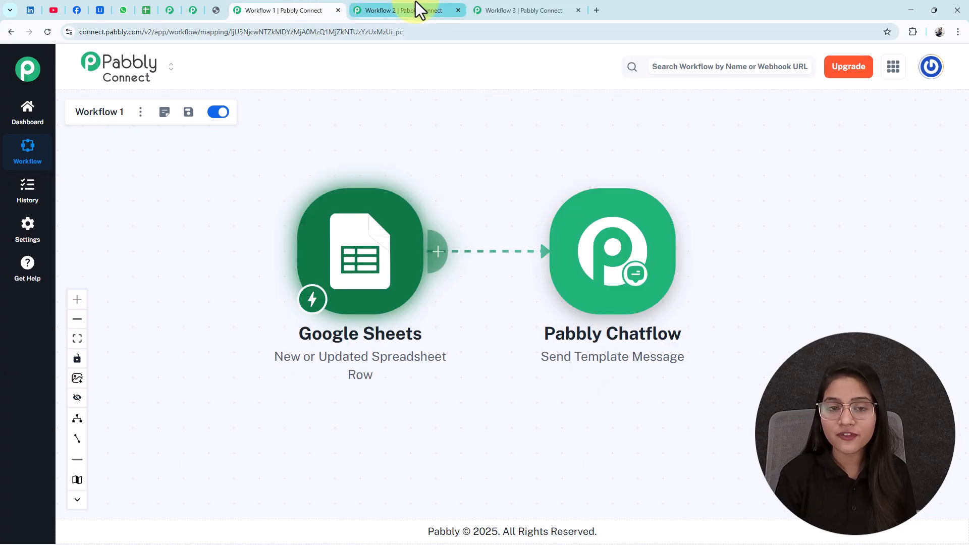
click(417, 9)
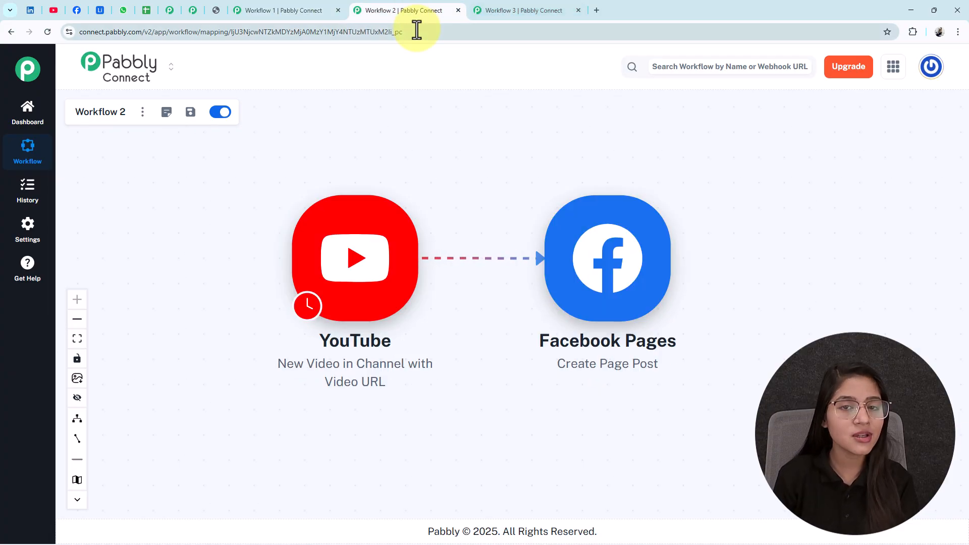
click(570, 13)
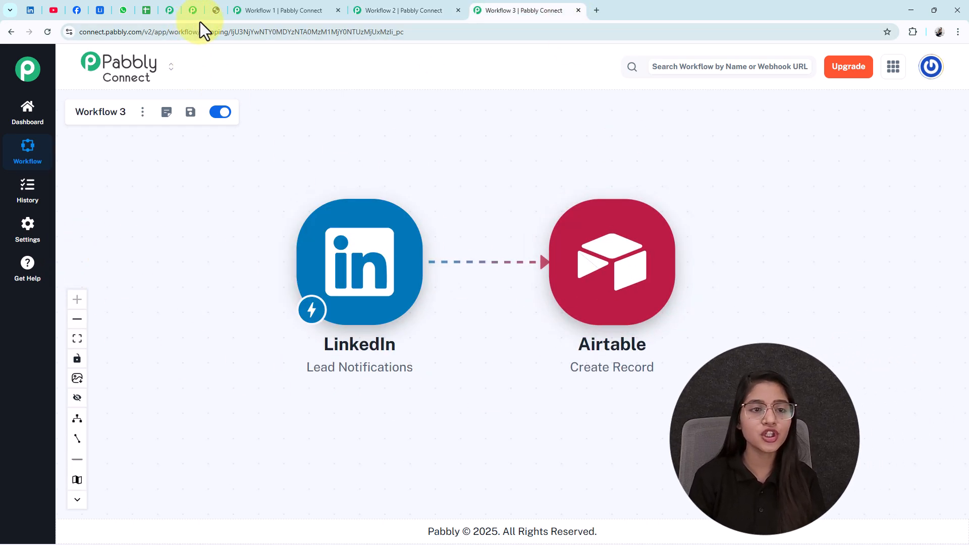
- View the coupon offer image, then look through the three workflows again, ending on Workflow 3
click(216, 11)
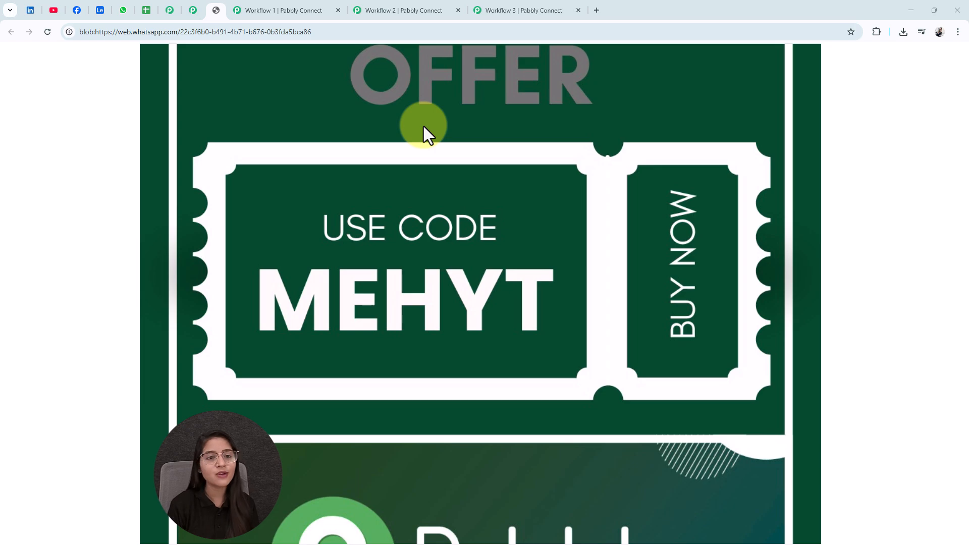
click(303, 10)
click(403, 10)
click(535, 11)
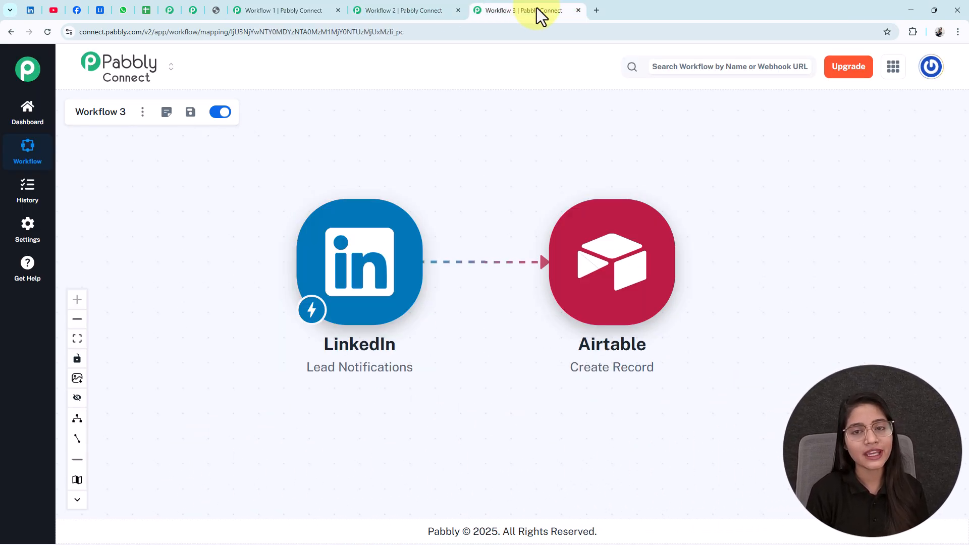
- Open the Pabbly Connect website (pabbly.com/connect/) in a new browser tab
click(601, 10)
click(174, 33)
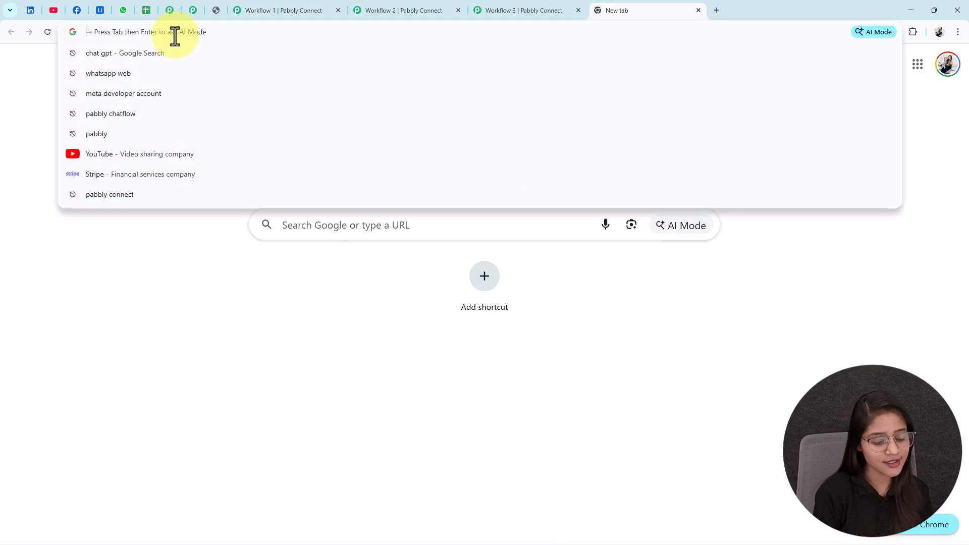
text(pa)
key(Down)
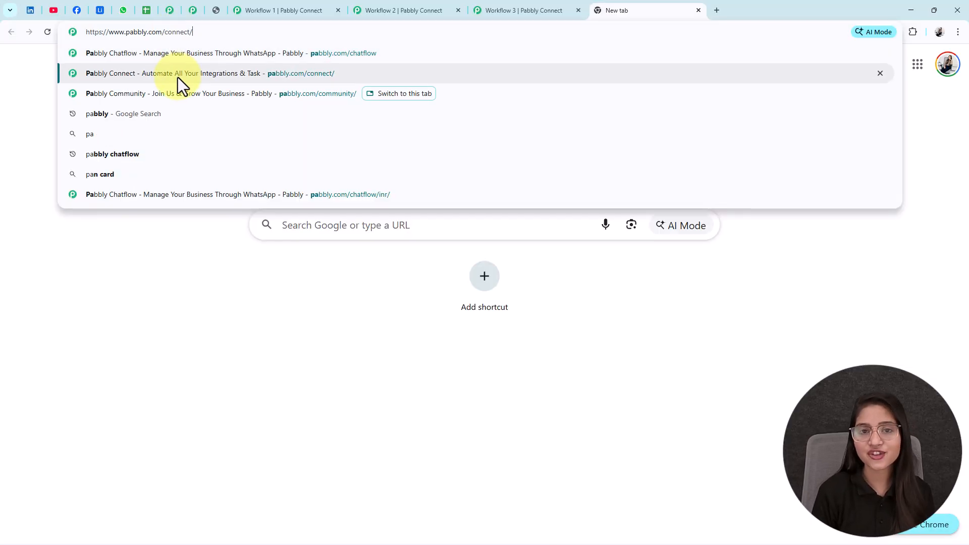
click(177, 78)
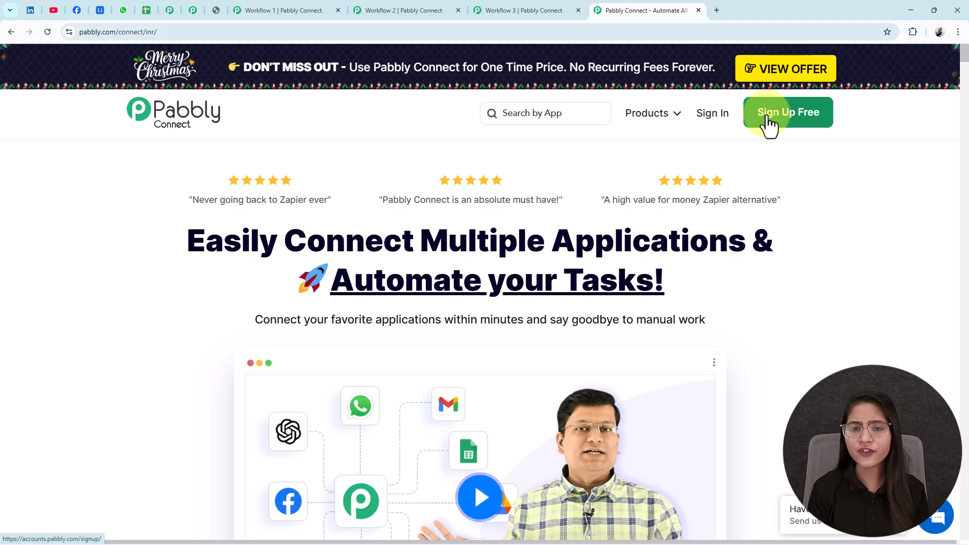
- Sign in to Pabbly and access Pabbly Connect from the list of all Pabbly apps
click(707, 121)
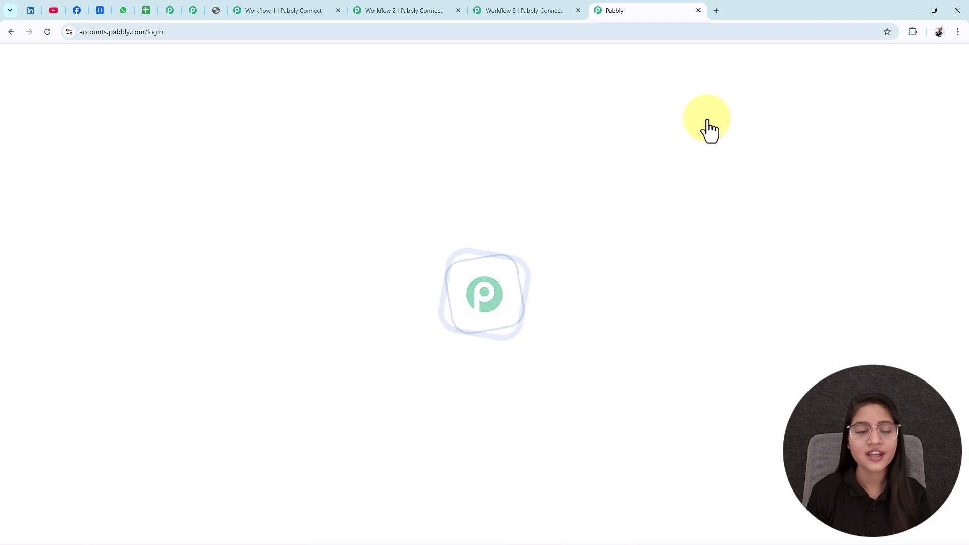
triple_click(271, 132)
click(270, 128)
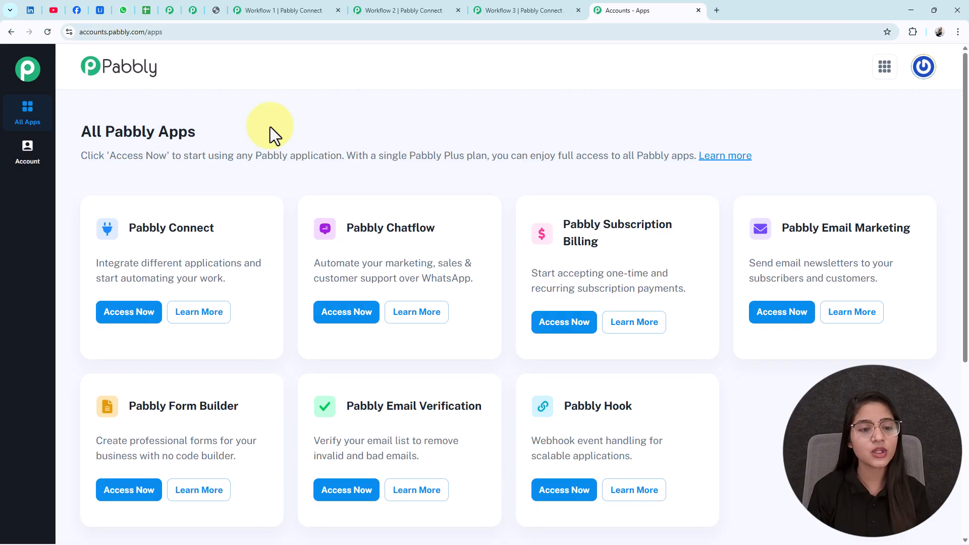
double_click(134, 227)
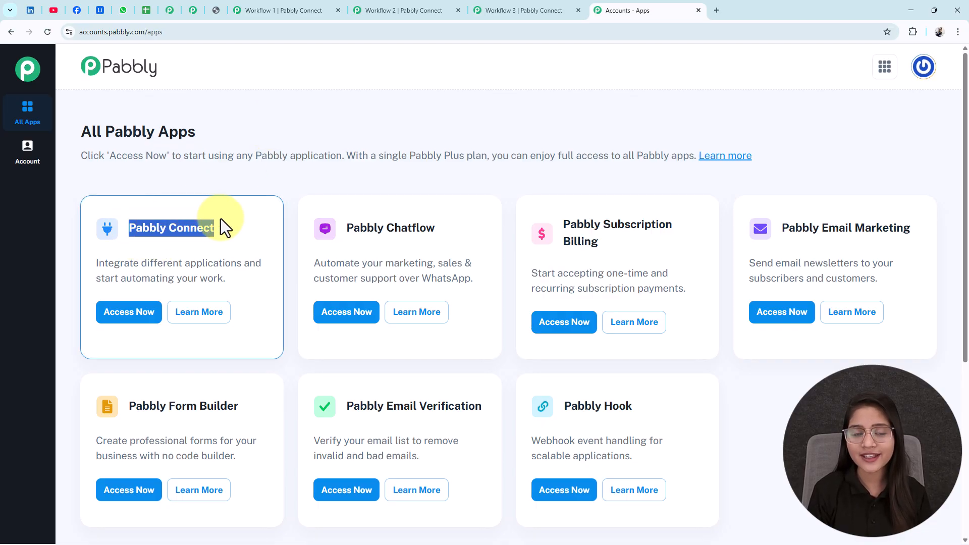
click(221, 220)
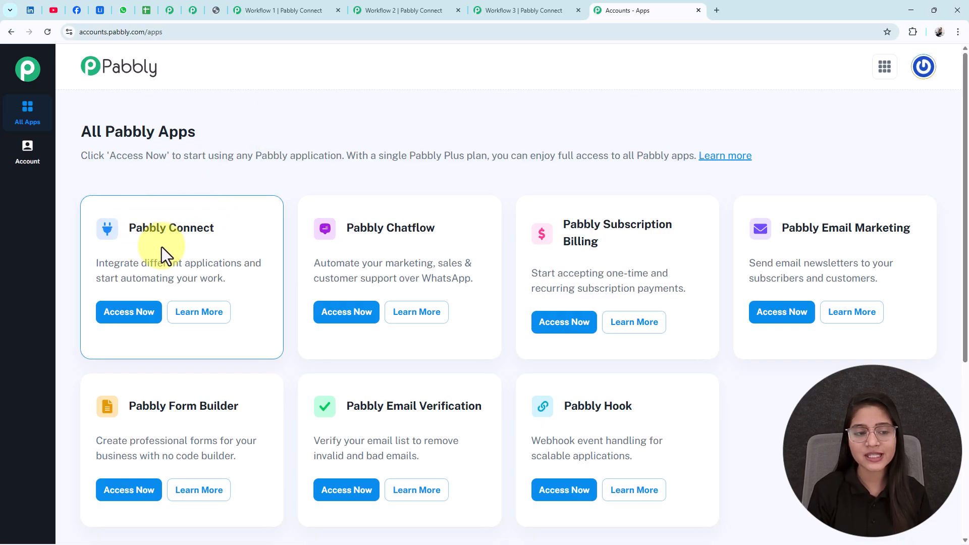
click(121, 328)
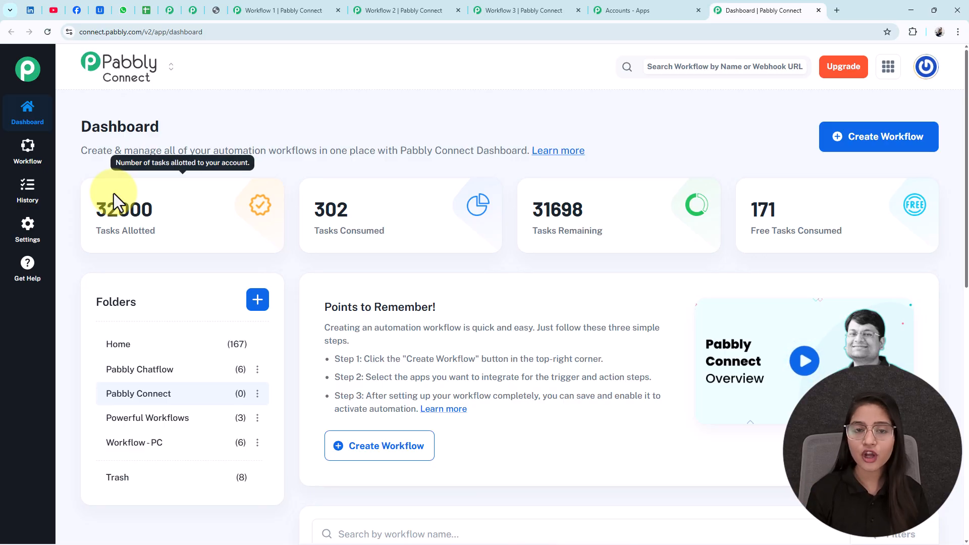
- Examine the allotted, consumed, remaining and free task figures on the dashboard
drag(86, 204, 220, 235)
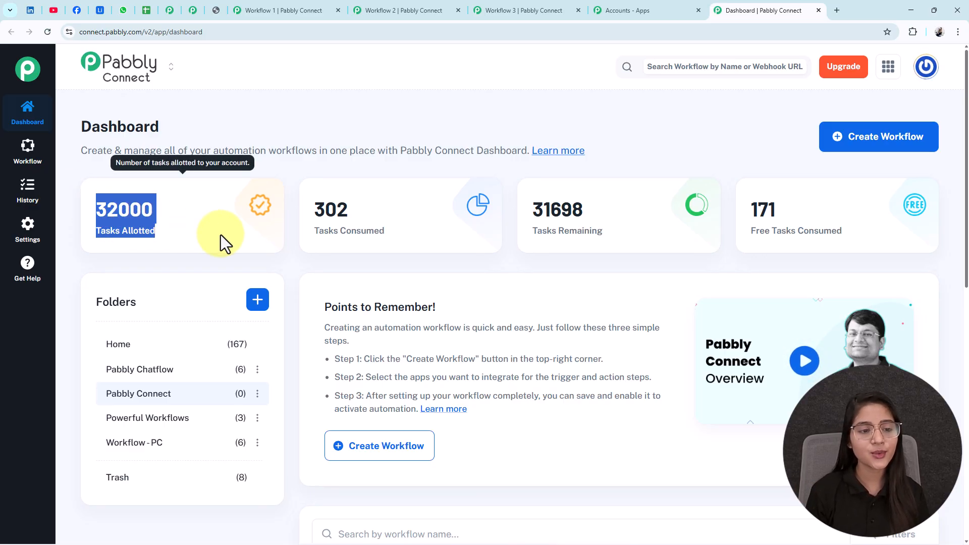
drag(318, 218, 405, 240)
drag(534, 202, 613, 231)
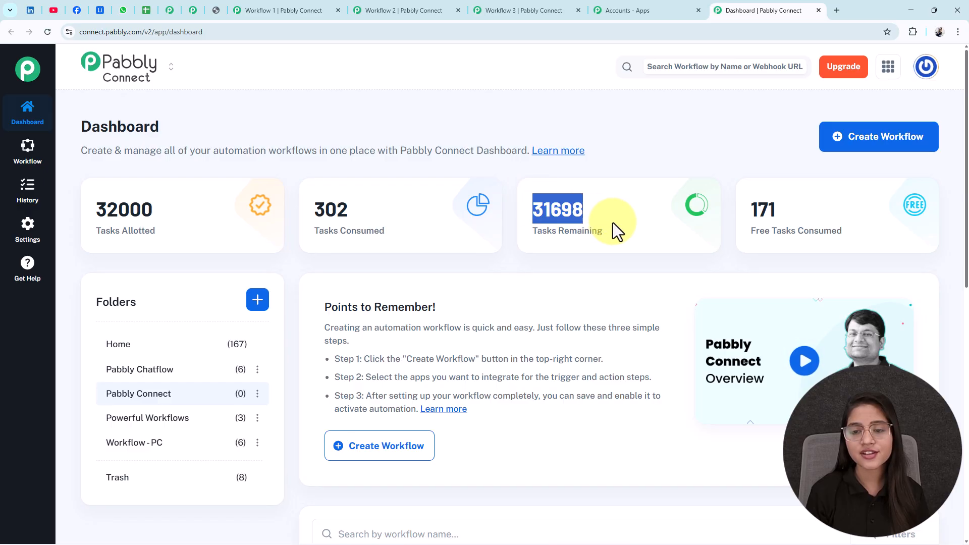
drag(749, 201, 867, 237)
click(866, 237)
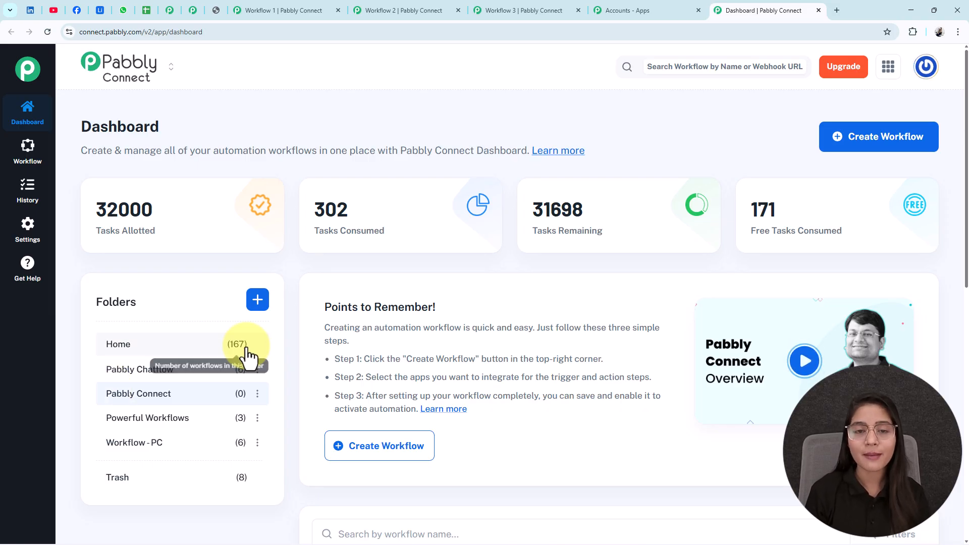
- Open the Powerful Workflows folder and view the builder choices for a new workflow without creating one
click(257, 301)
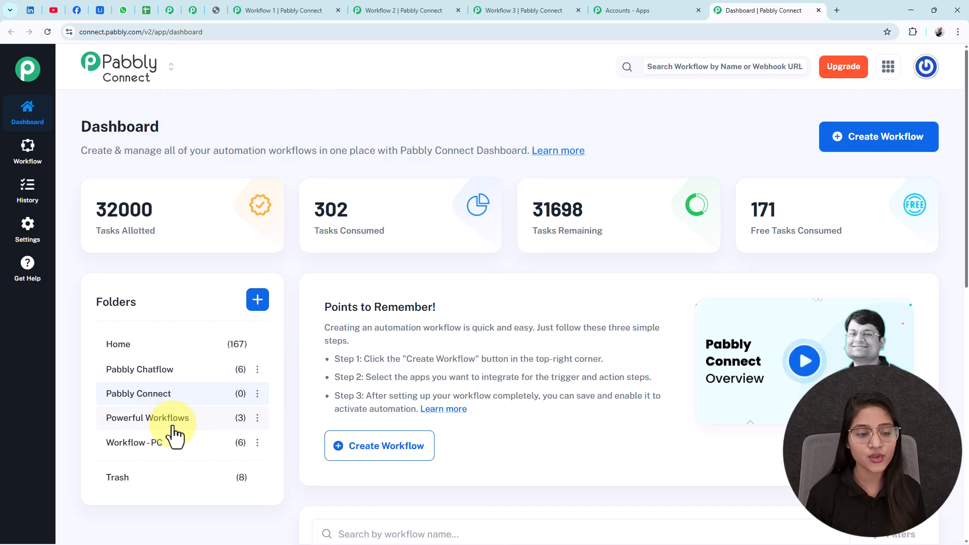
click(172, 431)
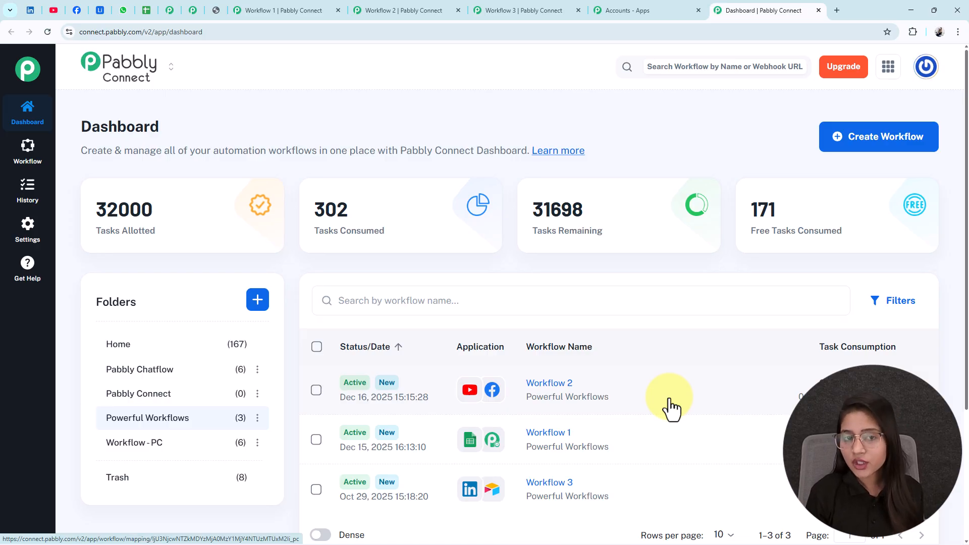
click(882, 151)
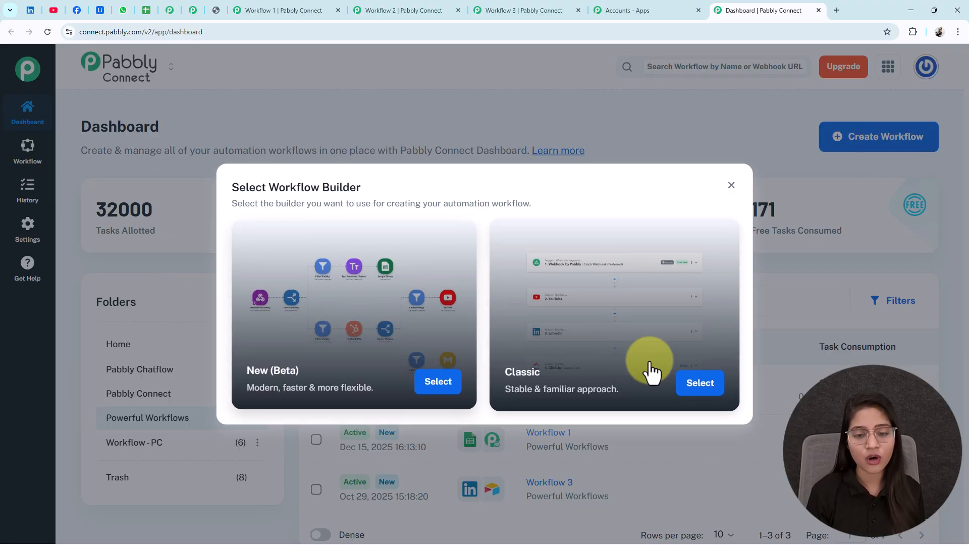
click(729, 187)
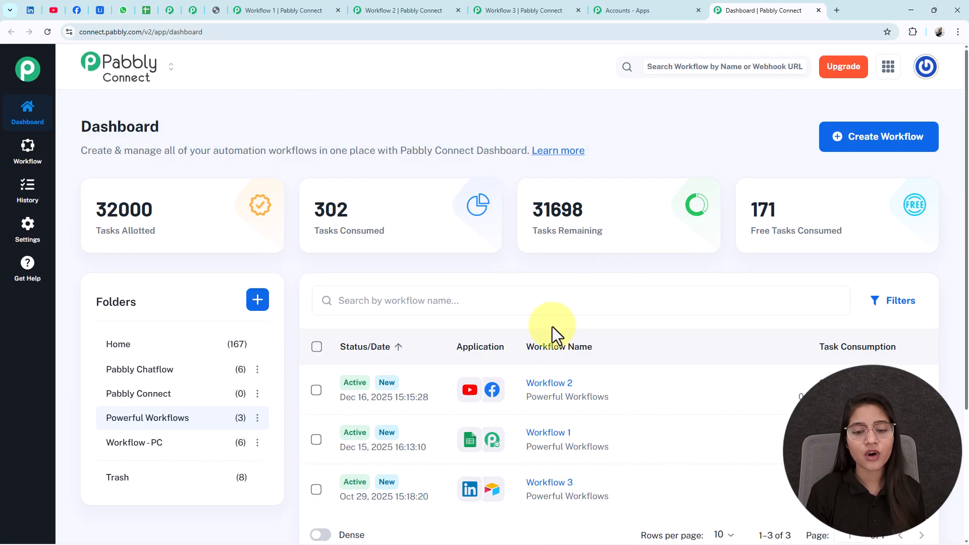
- Open Workflow 1 from the Powerful Workflows folder
click(560, 445)
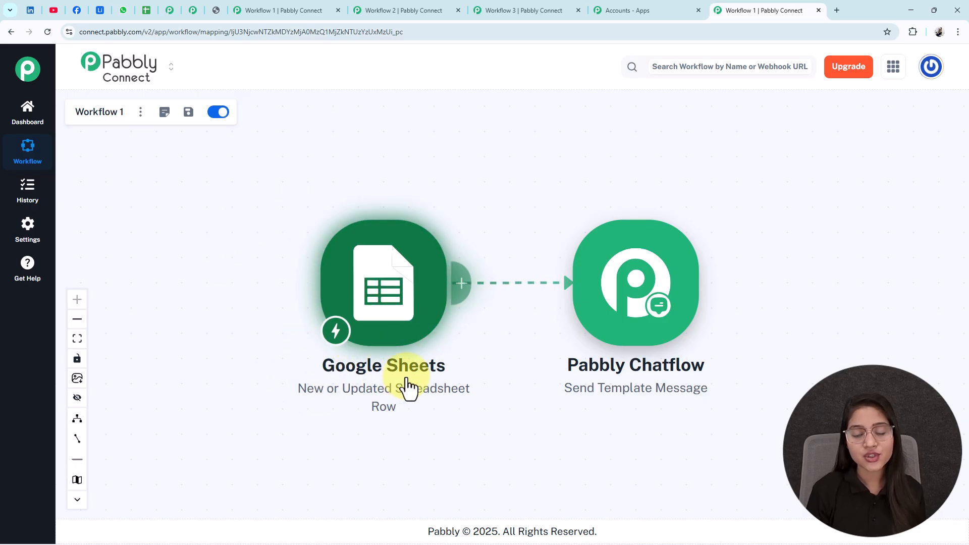
mouse_move(681, 291)
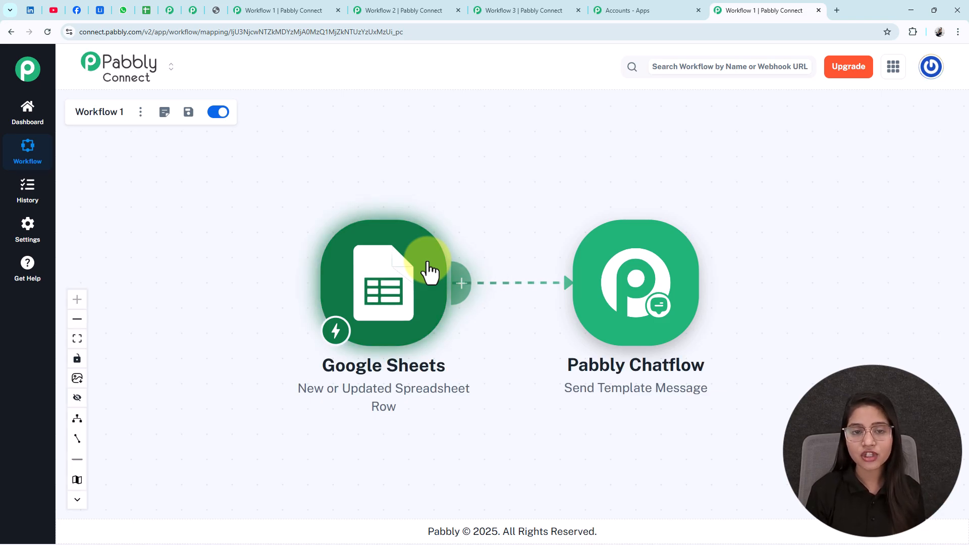
- Open the Google Sheets trigger of Workflow 1 and read its webhook setup instructions
click(392, 290)
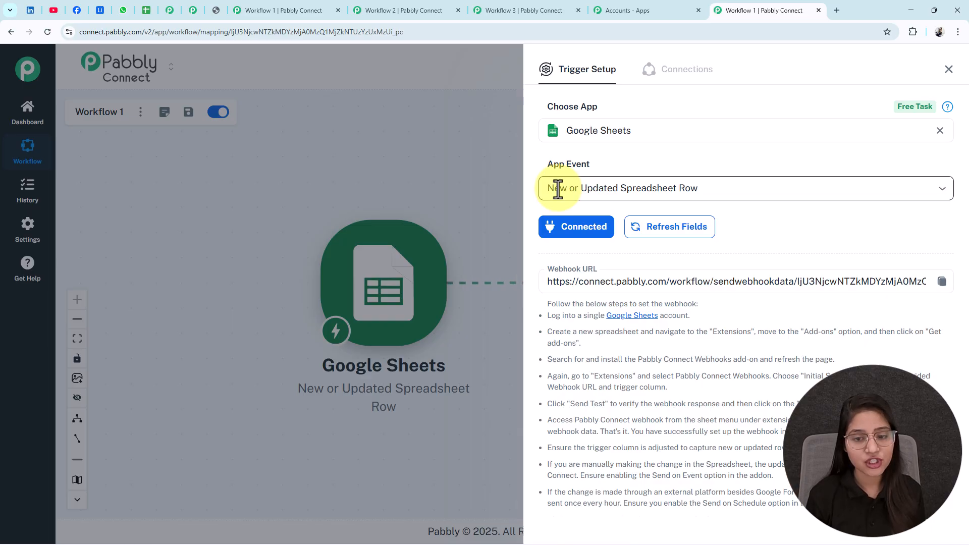
scroll(795, 340, down, 2)
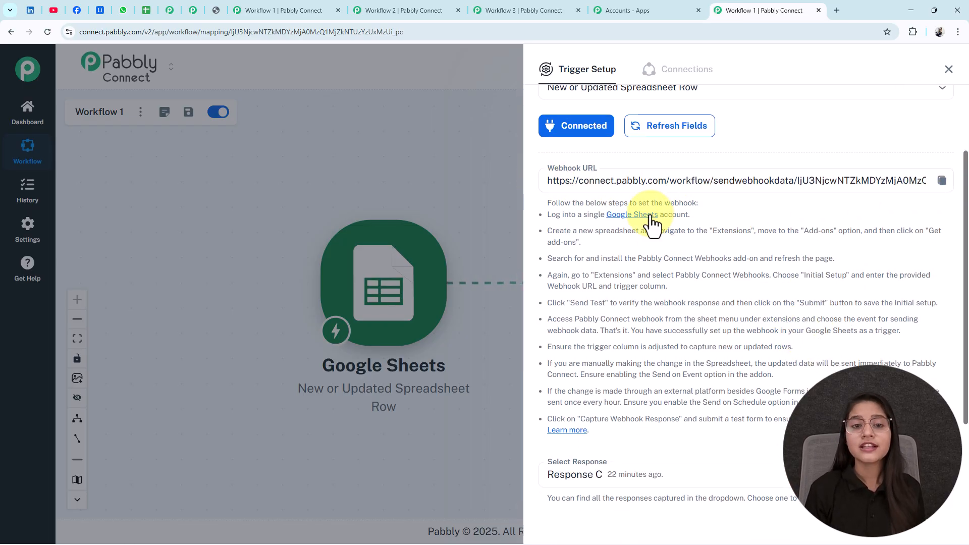
drag(544, 203, 723, 424)
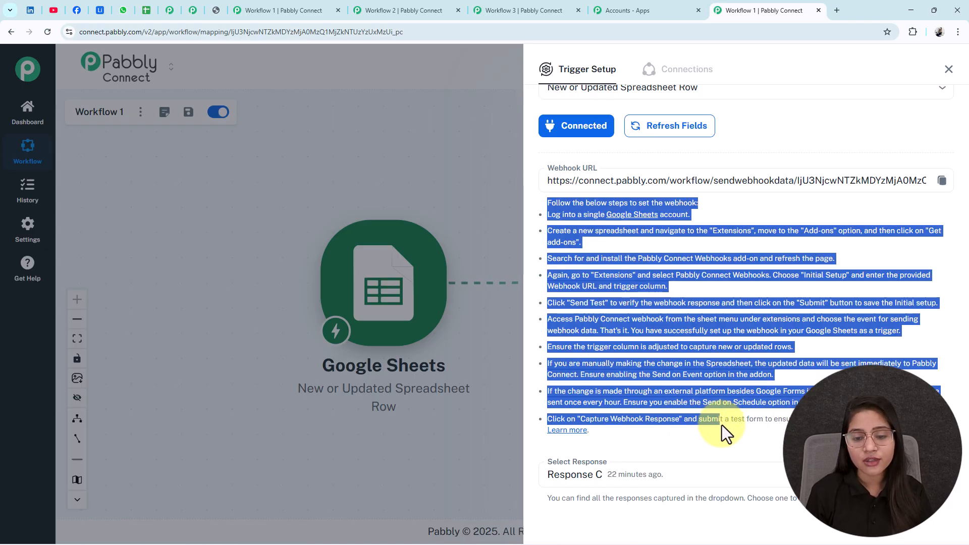
click(710, 368)
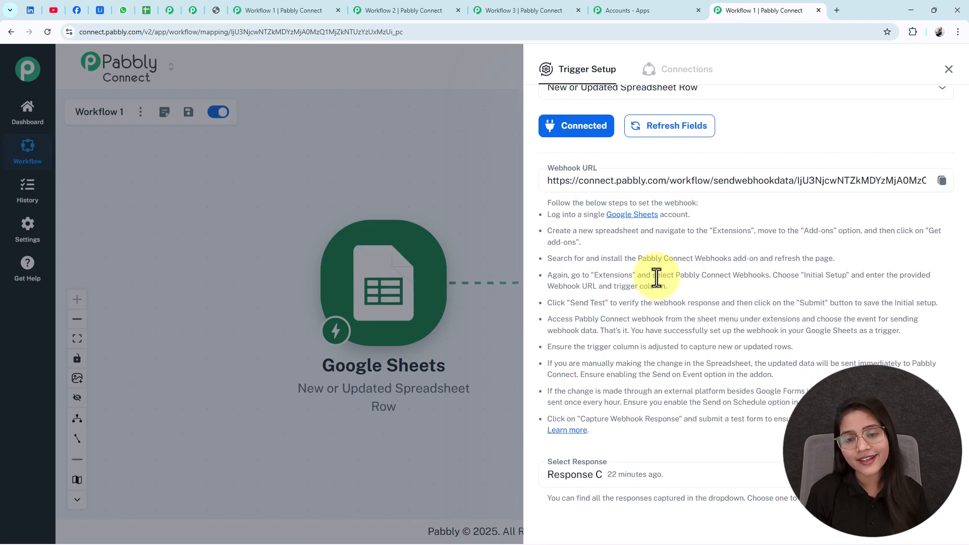
drag(547, 203, 726, 418)
click(737, 356)
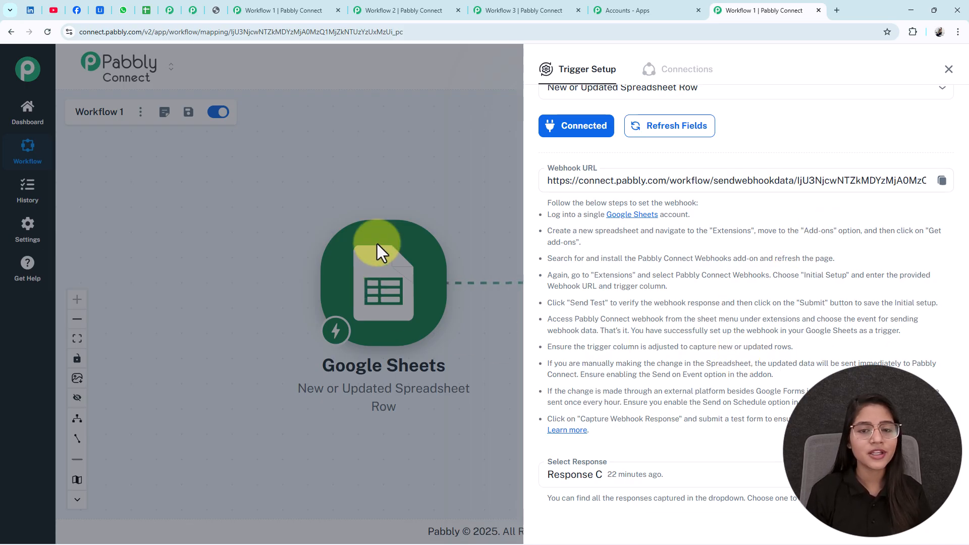
- Copy the trigger's webhook URL and open the Pabbly Connect Webhooks initial setup in the User Leads spreadsheet
click(942, 183)
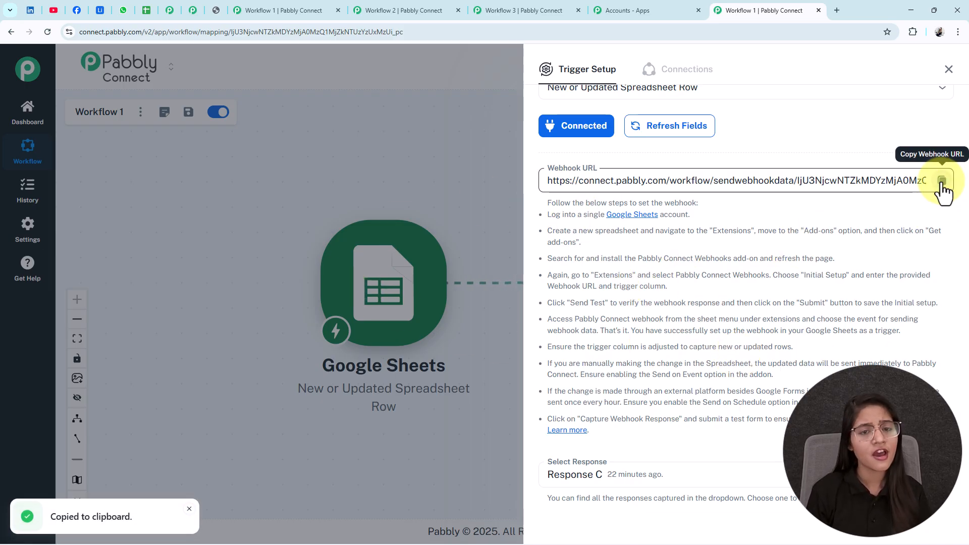
click(151, 4)
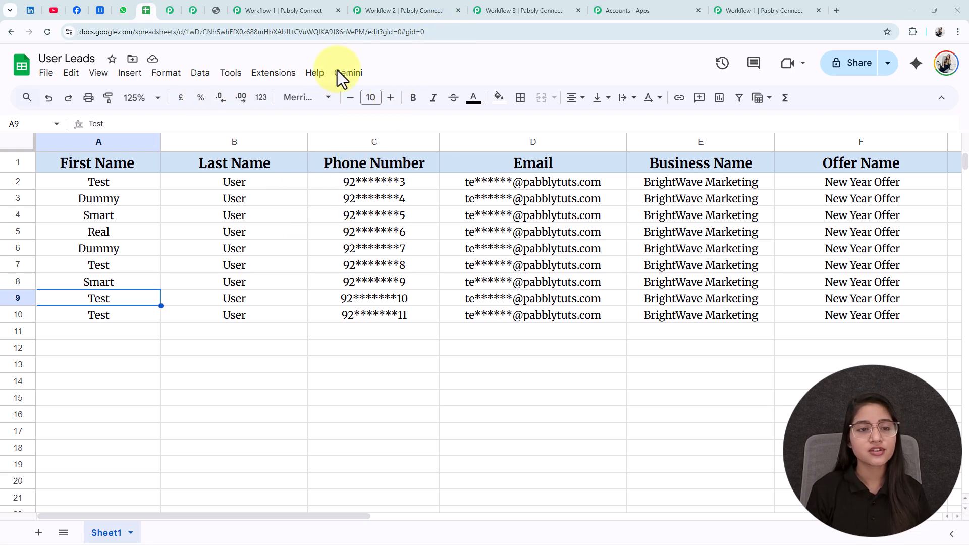
click(269, 81)
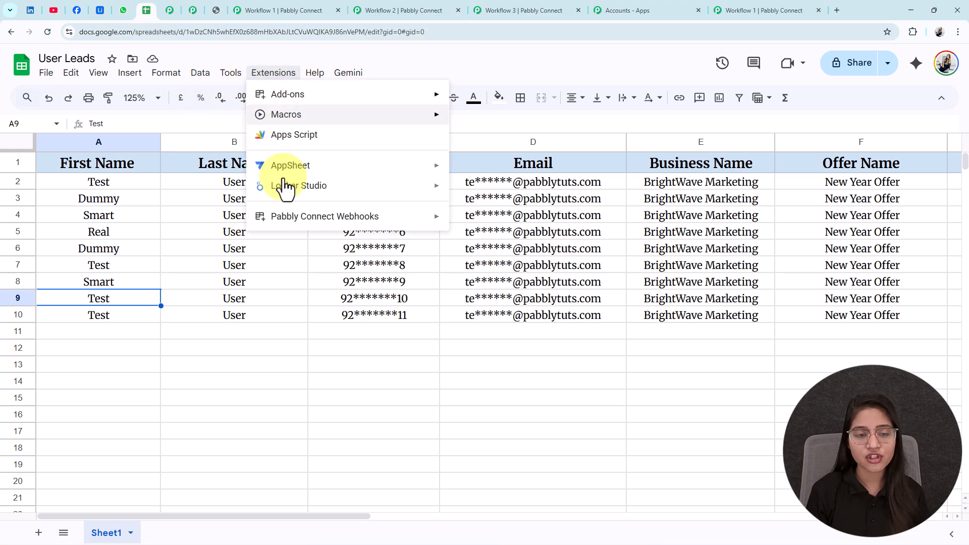
mouse_move(306, 222)
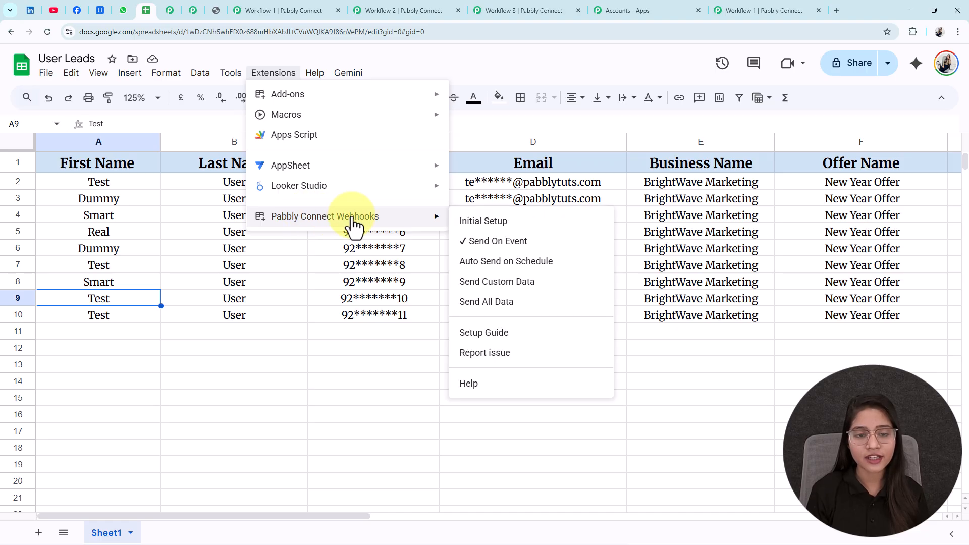
click(512, 222)
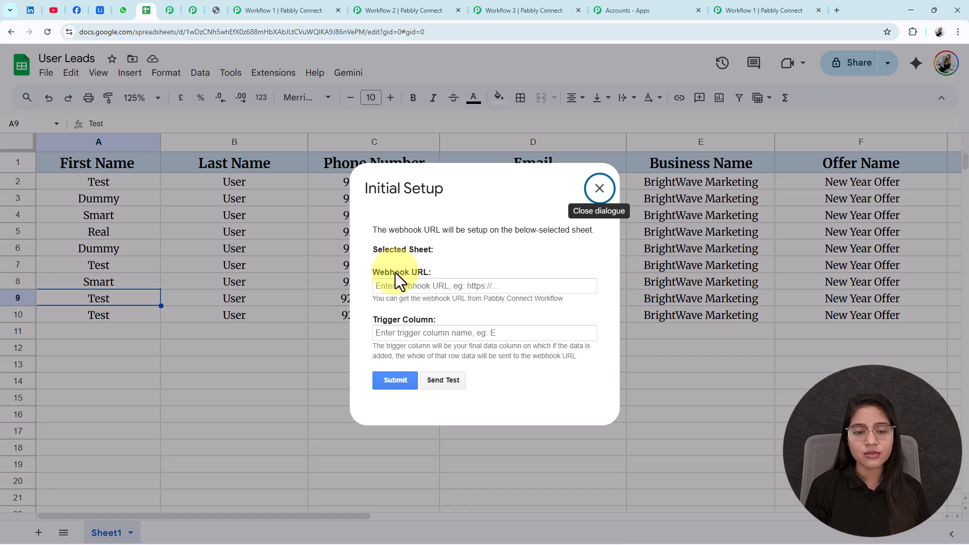
- Check the webhook URL and trigger column entered in Initial Setup for Sheet1 against the Workflow 1 trigger
double_click(387, 287)
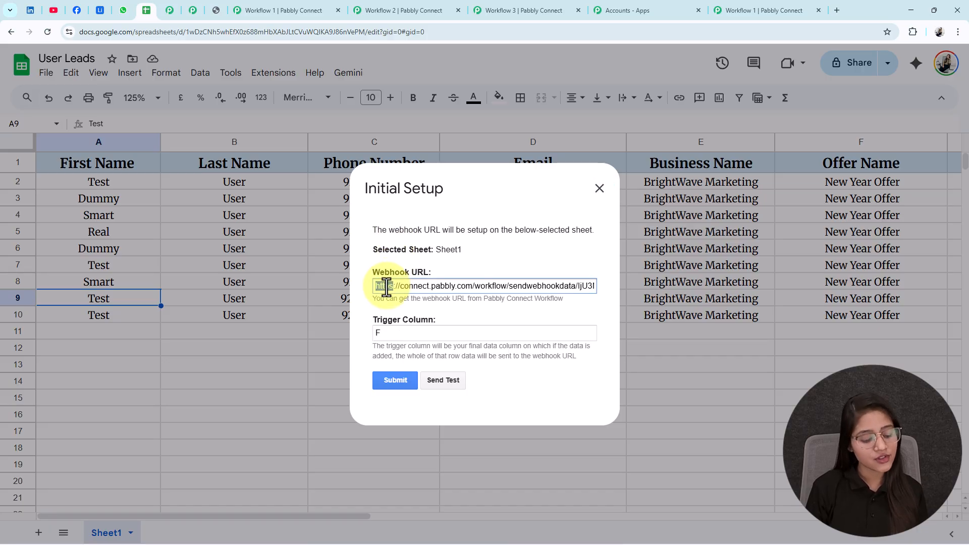
key(ctrl+a)
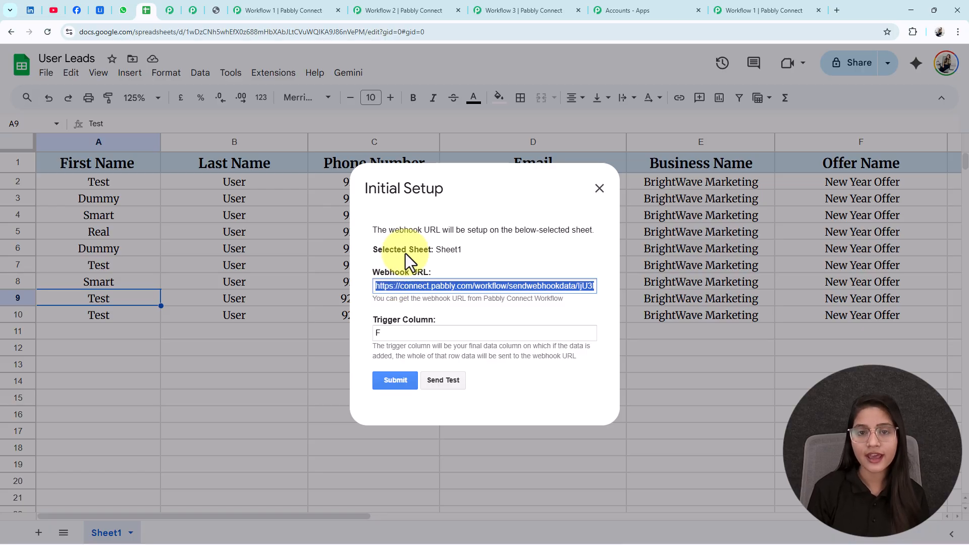
click(775, 9)
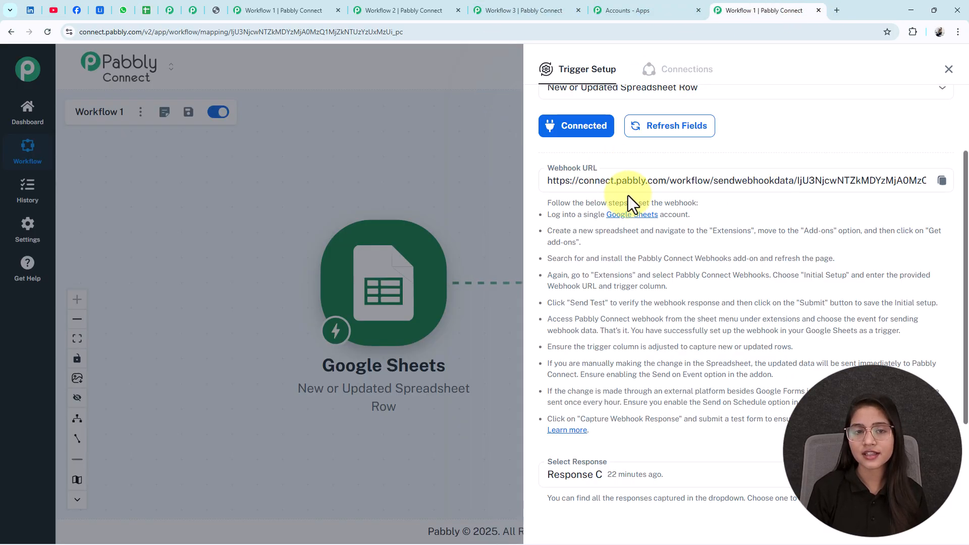
click(146, 11)
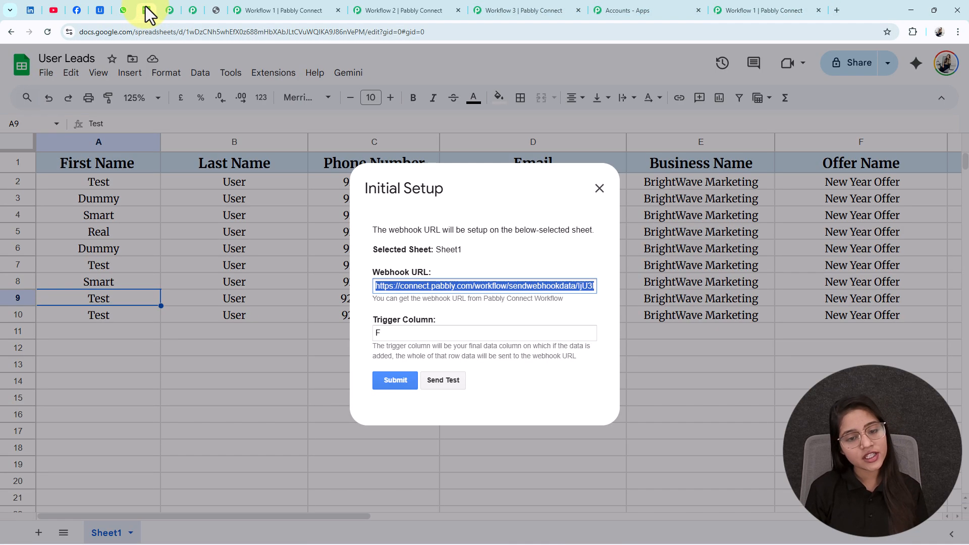
click(396, 334)
triple_click(448, 286)
click(382, 333)
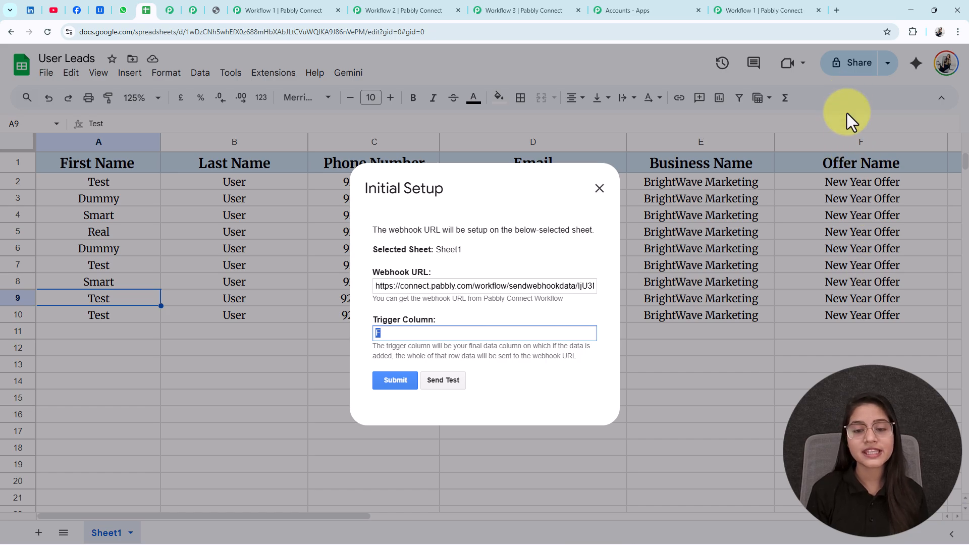
click(393, 333)
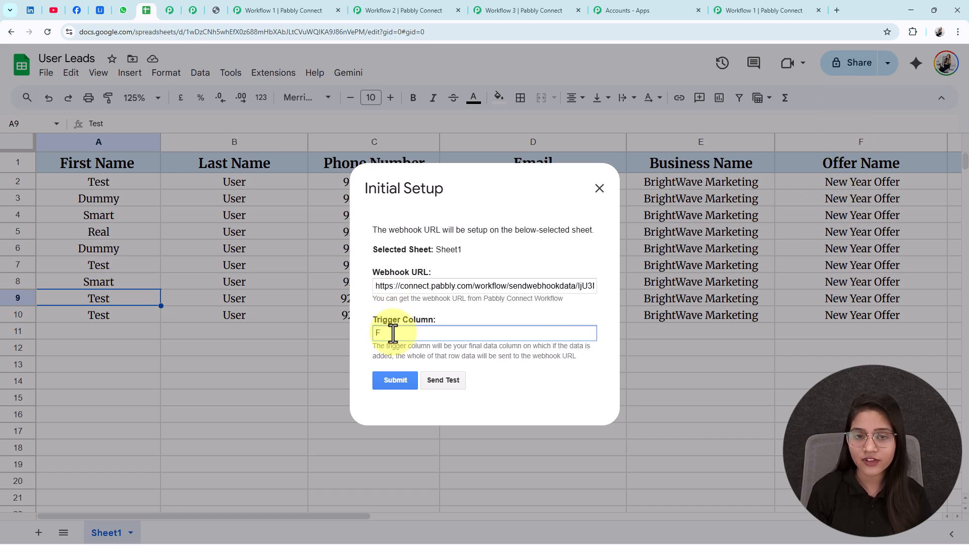
- Send a webhook test from the Initial Setup of the User Leads spreadsheet
click(450, 379)
drag(450, 379, 532, 379)
click(530, 379)
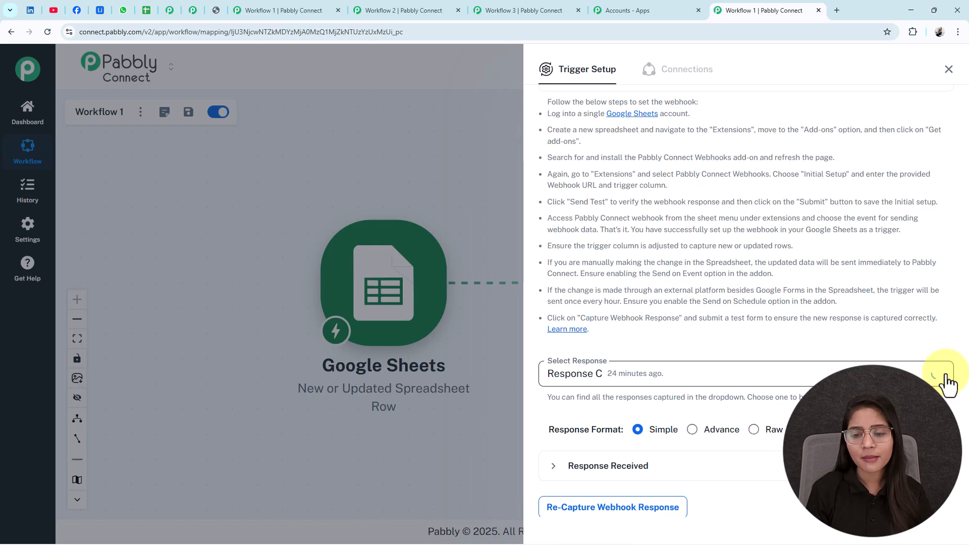
- Select Response F as the captured response of the Workflow 1 trigger and expand the received data
click(706, 378)
click(656, 394)
scroll(671, 394, down, 1)
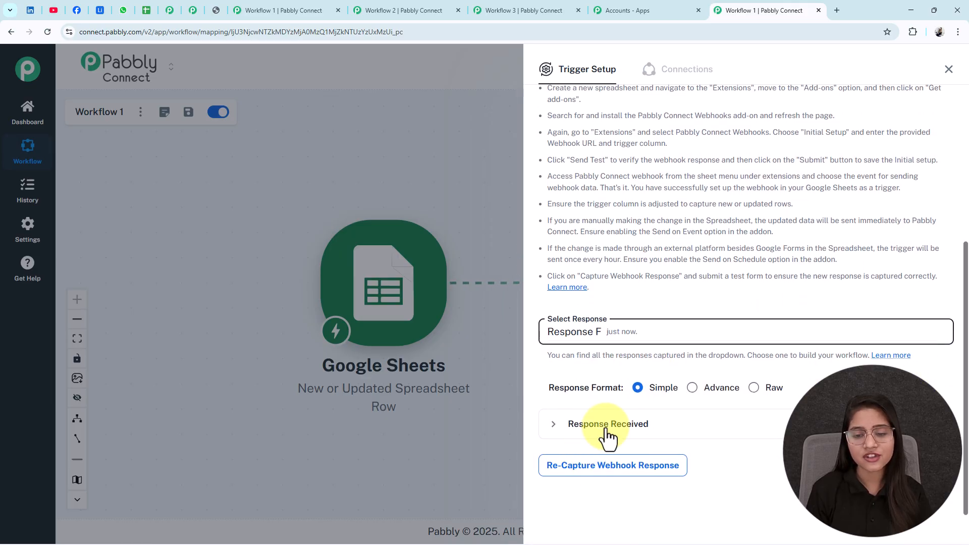
click(605, 428)
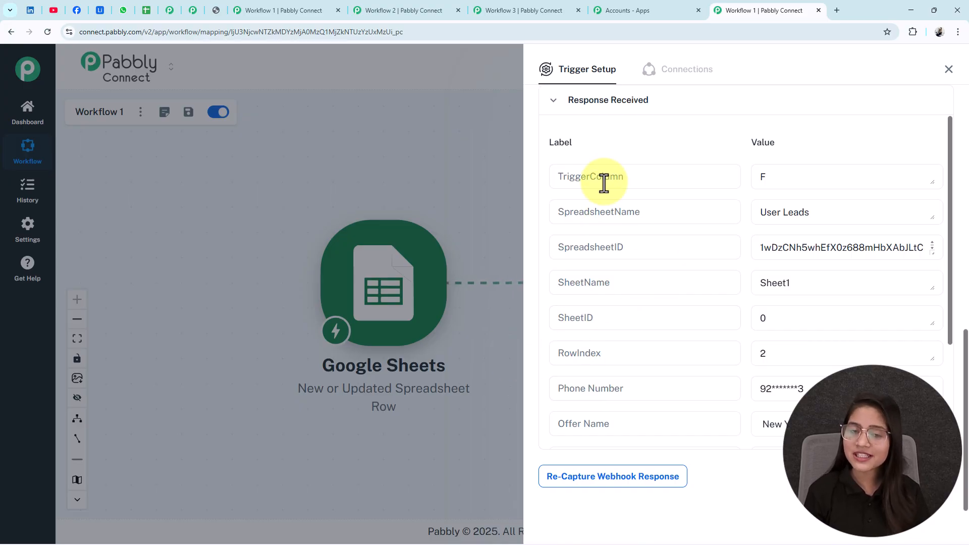
- Submit the webhook initial setup in the User Leads spreadsheet and choose Send On Event for Pabbly Connect Webhooks
click(146, 11)
scroll(391, 333, up, 2)
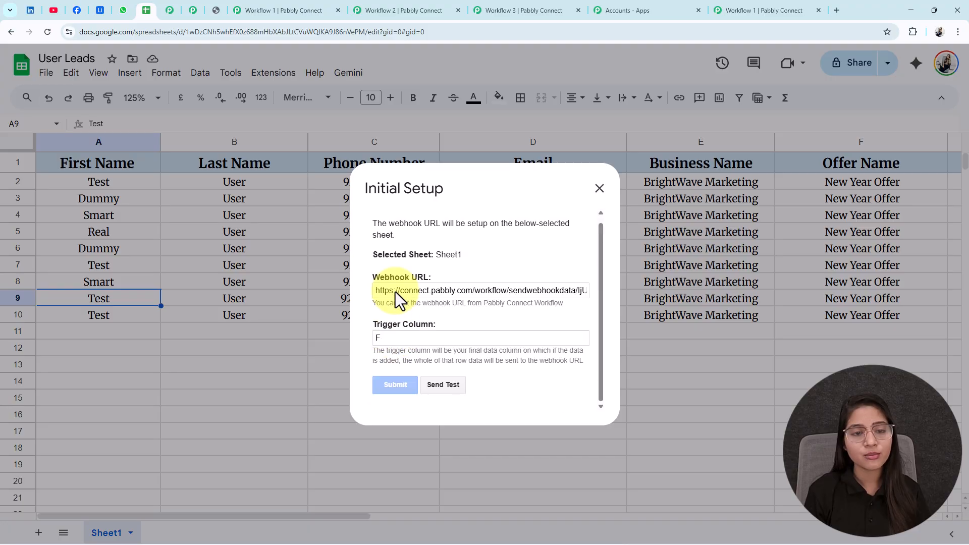
click(599, 188)
click(276, 74)
mouse_move(299, 218)
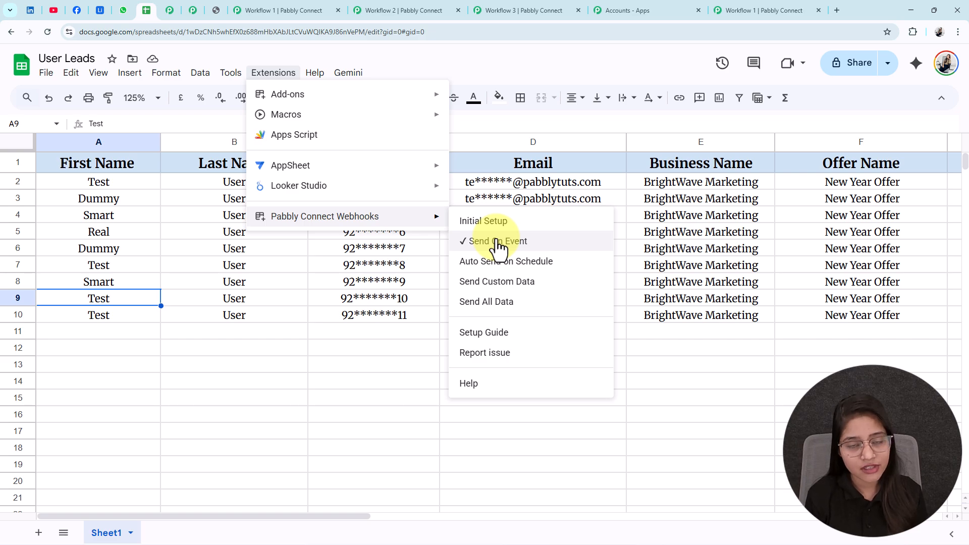
click(496, 243)
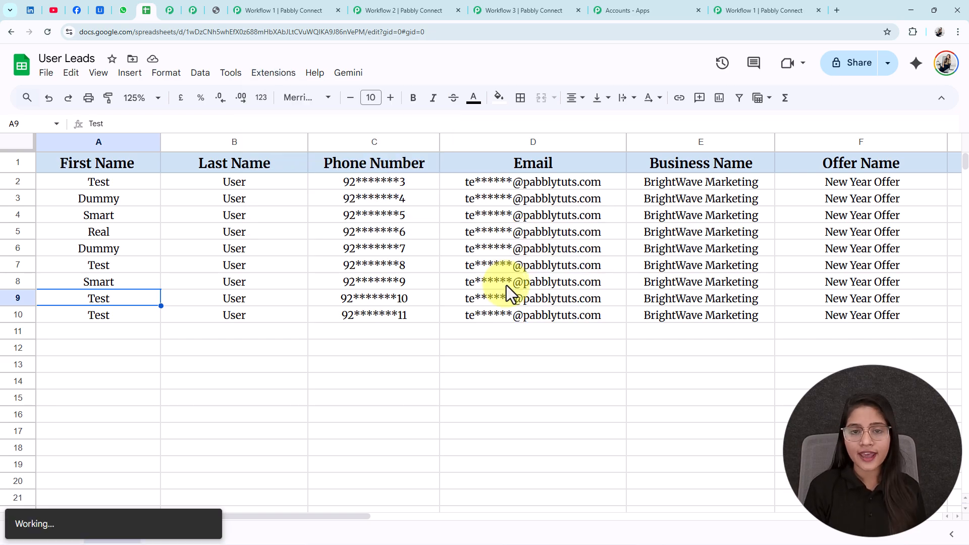
- Return to Workflow 1, close the trigger setup and open the Pabbly Chatflow Send Template Message action
click(749, 10)
click(949, 69)
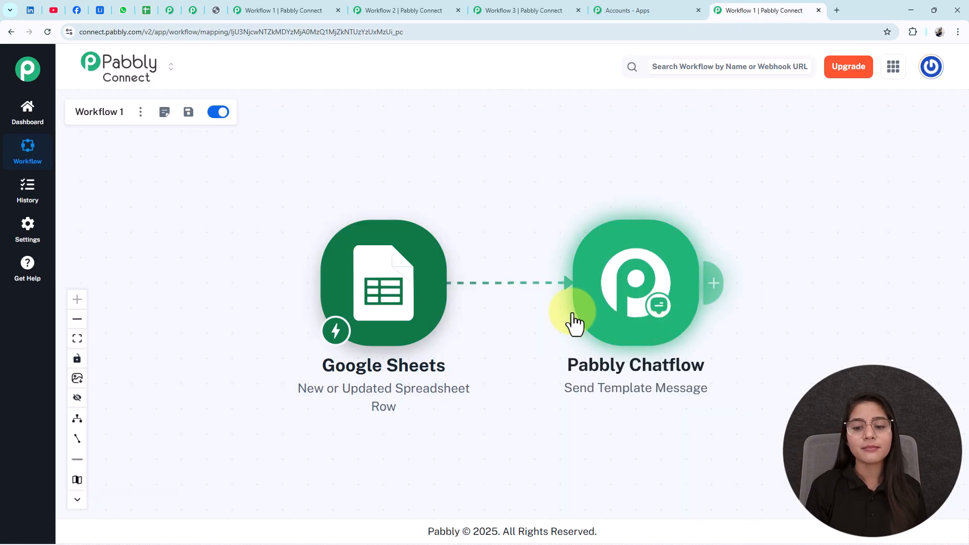
drag(486, 334, 444, 302)
mouse_move(659, 260)
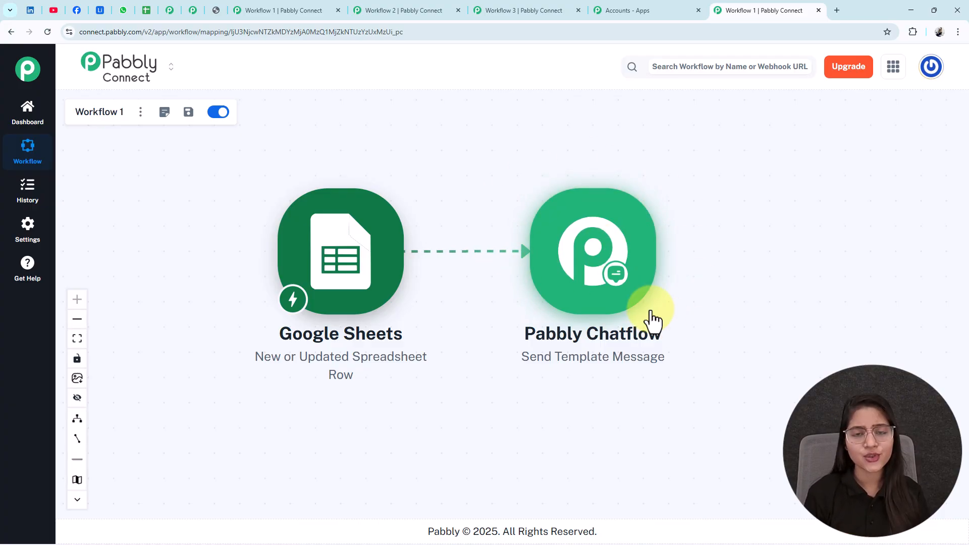
click(591, 244)
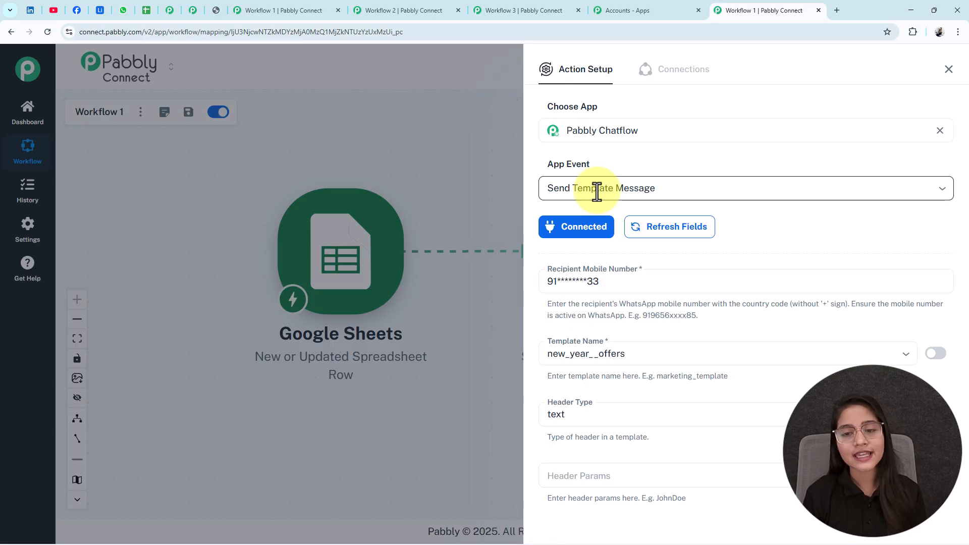
- Compare the action's Recipient Mobile Number with the Phone Number column in the User Leads spreadsheet
scroll(597, 191, down, 3)
scroll(596, 191, up, 1)
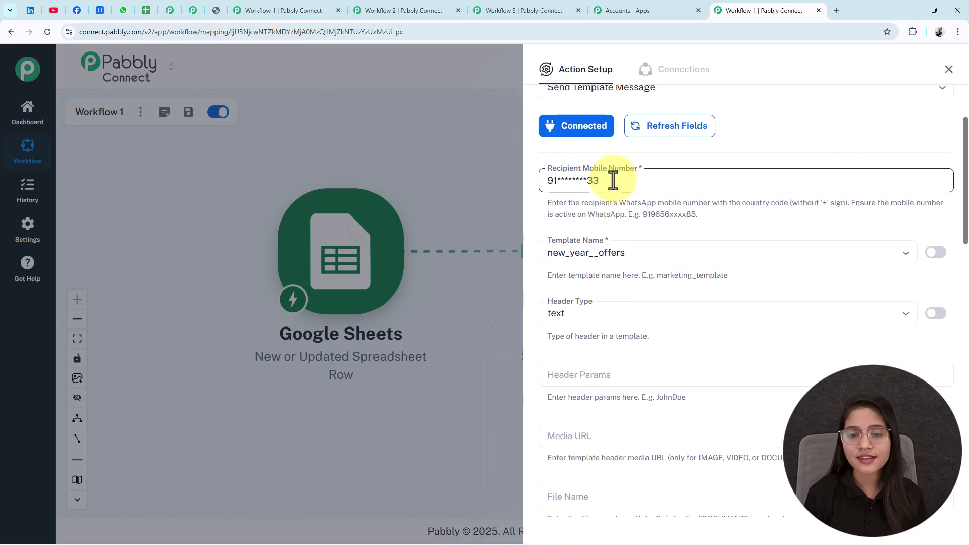
triple_click(558, 182)
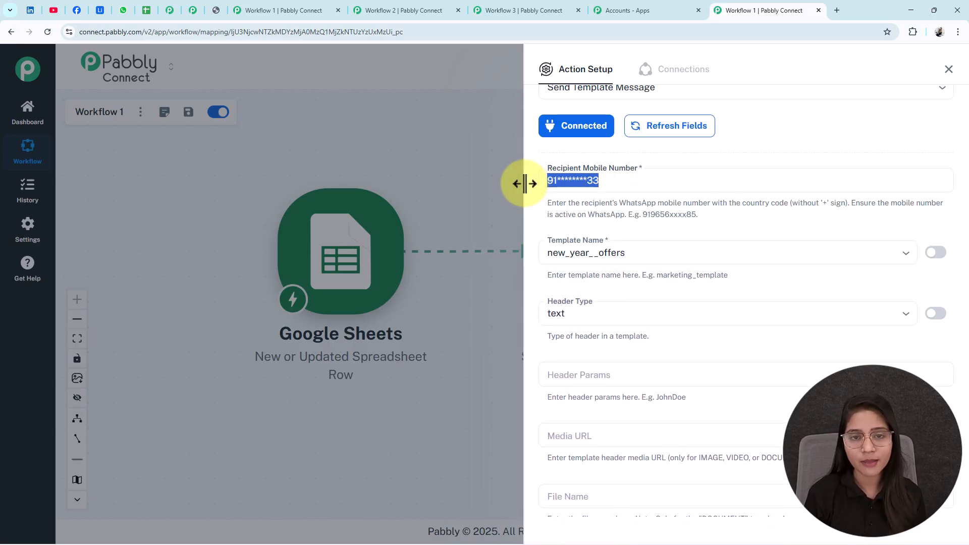
click(658, 184)
triple_click(581, 180)
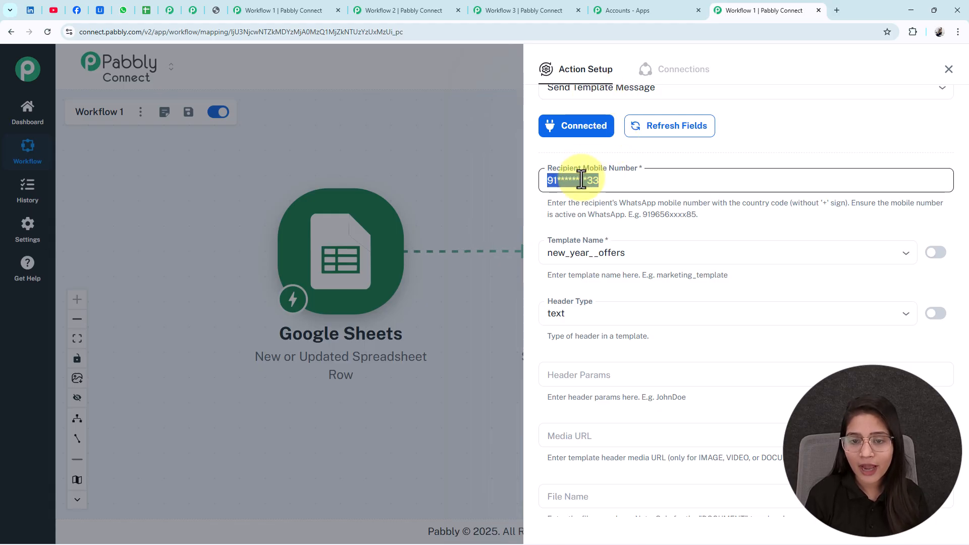
click(147, 10)
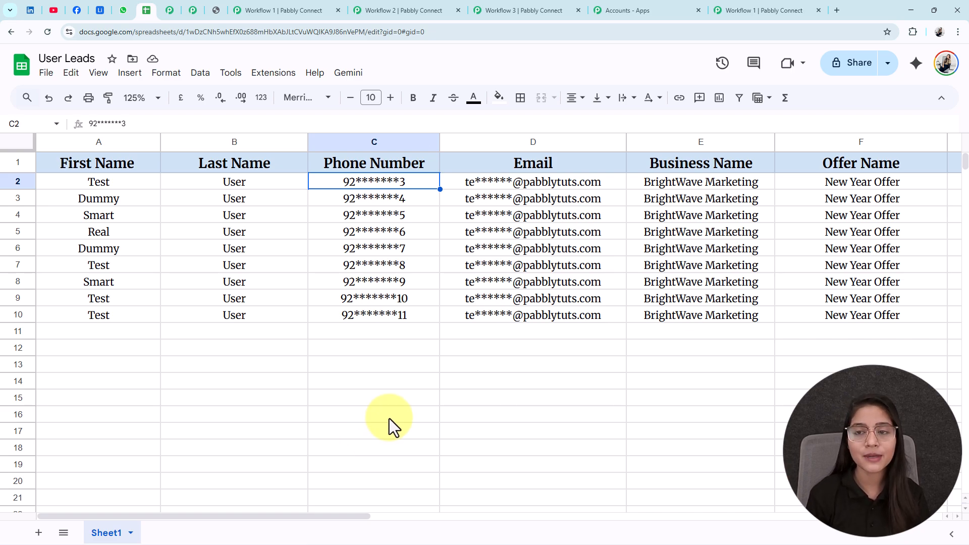
- Try to map the Phone Number from the Google Sheets trigger response into Recipient Mobile Number
click(731, 10)
click(627, 180)
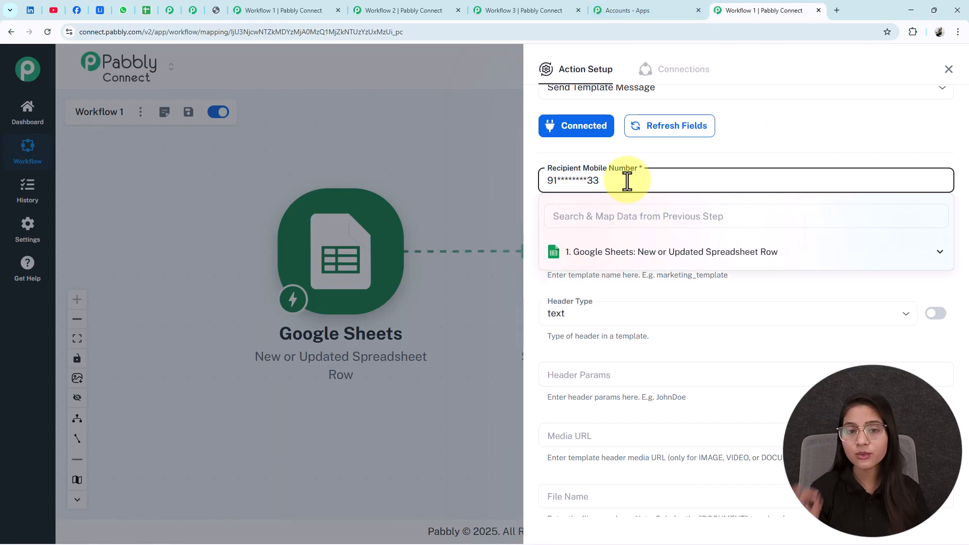
click(672, 252)
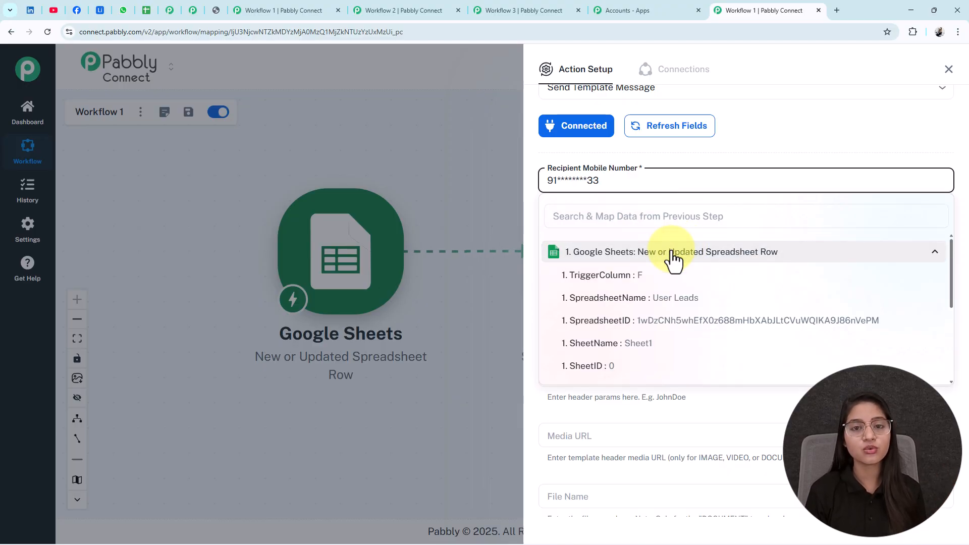
scroll(673, 265, down, 5)
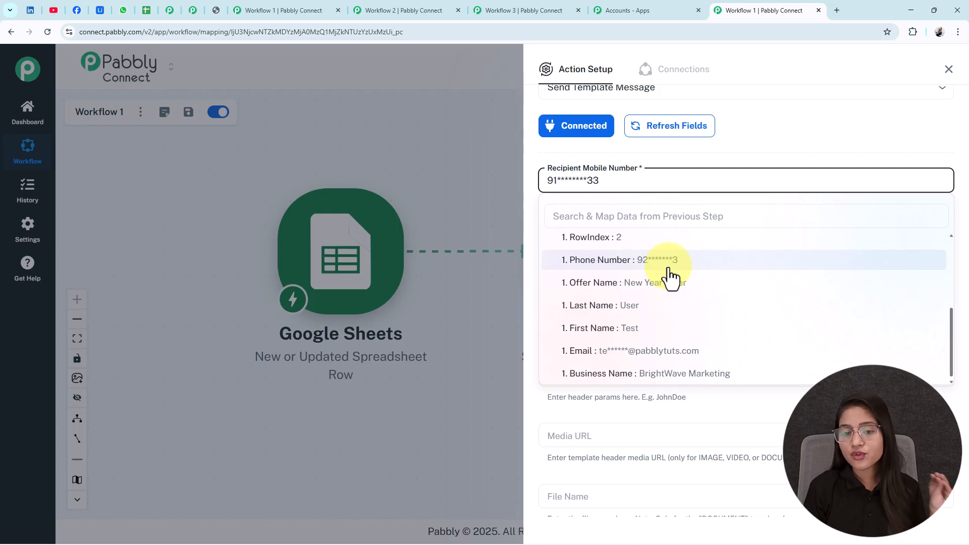
click(669, 270)
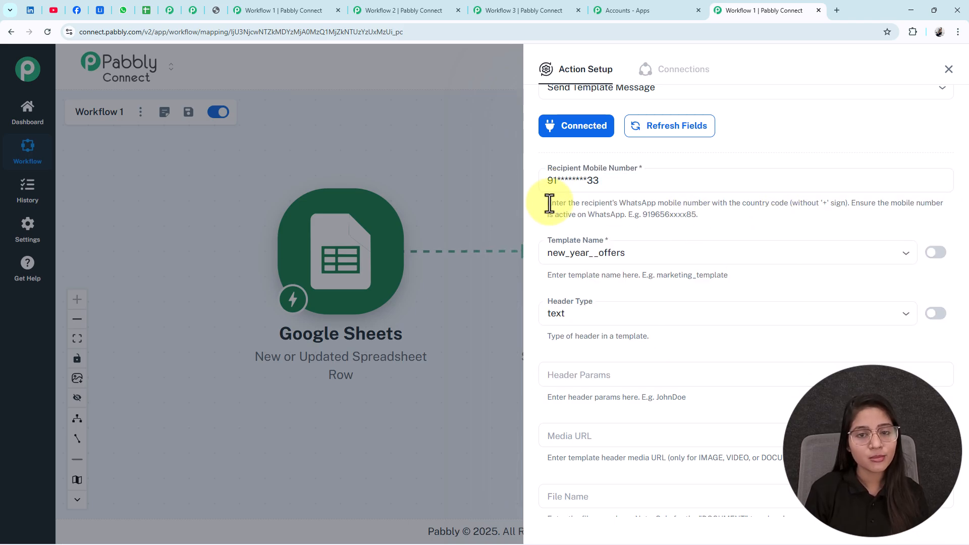
- Examine the country-code format required for Recipient Mobile Number and the value in that field
drag(549, 203, 625, 222)
click(625, 222)
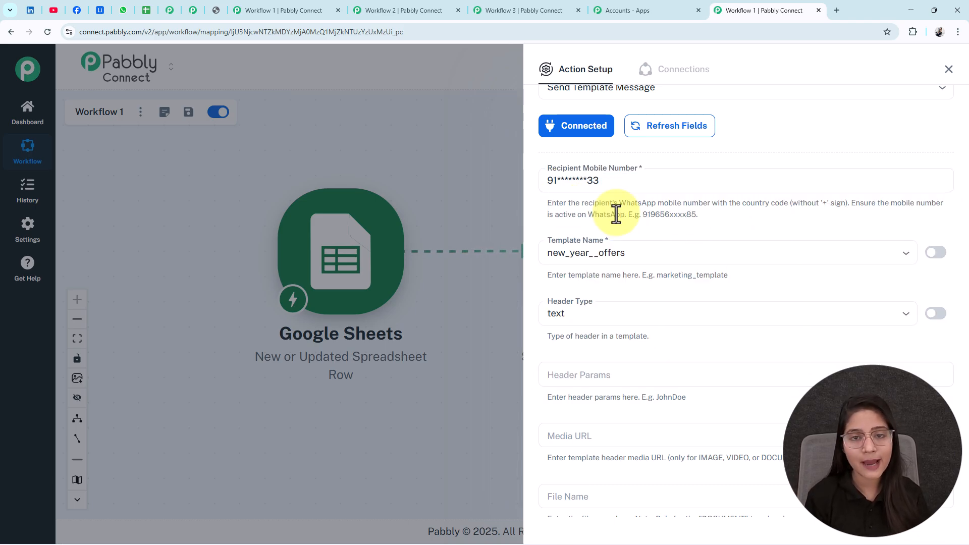
click(564, 171)
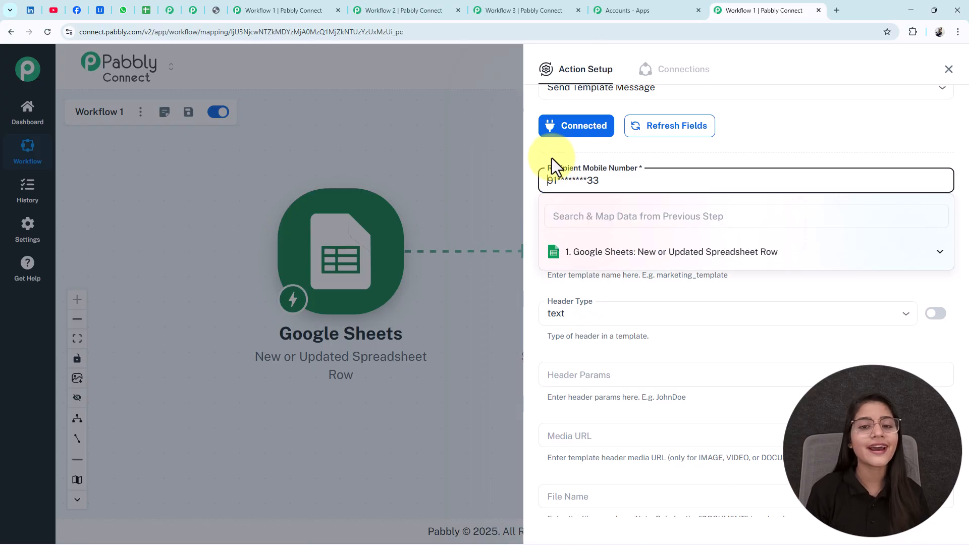
- Check the example format for Recipient Mobile Number and choose new_year__offers as the template name
click(552, 158)
drag(704, 217, 557, 222)
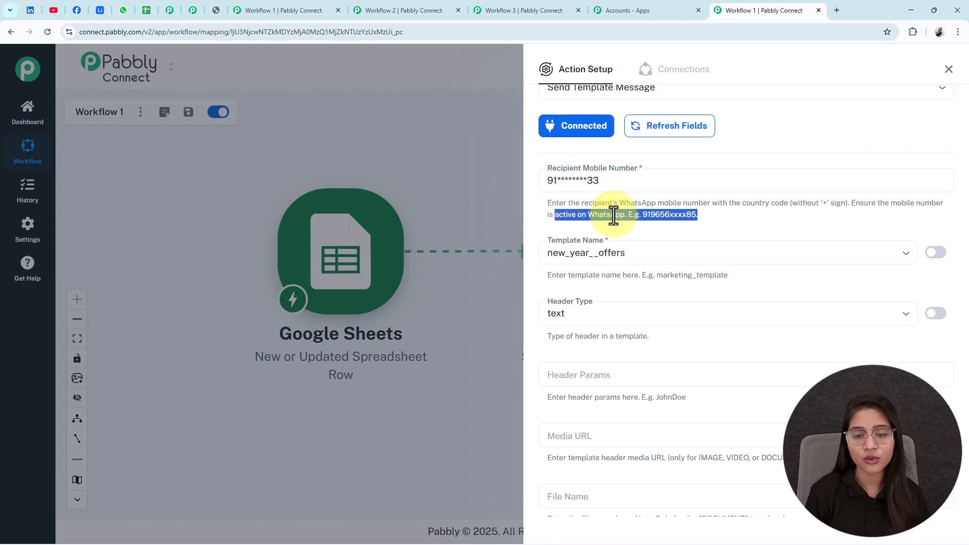
scroll(672, 202, down, 2)
click(600, 158)
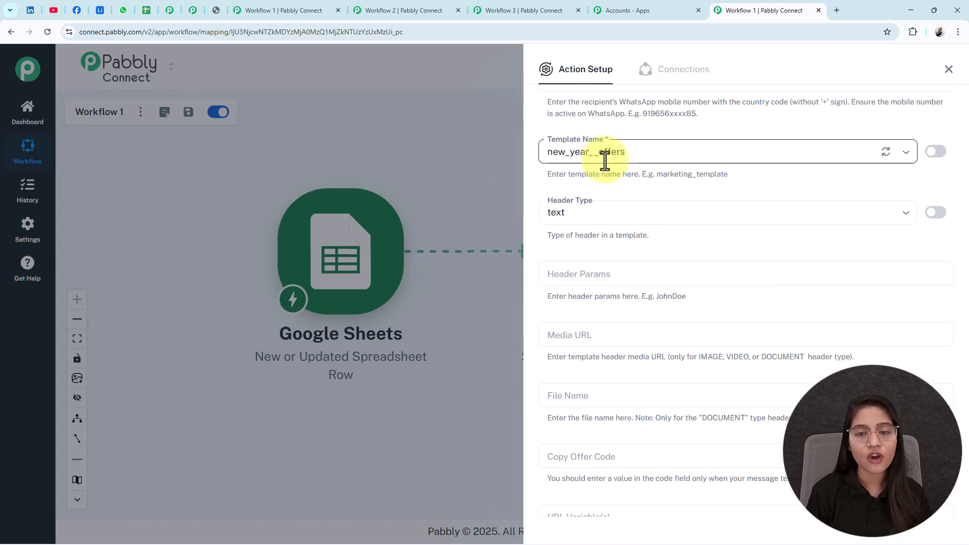
click(605, 158)
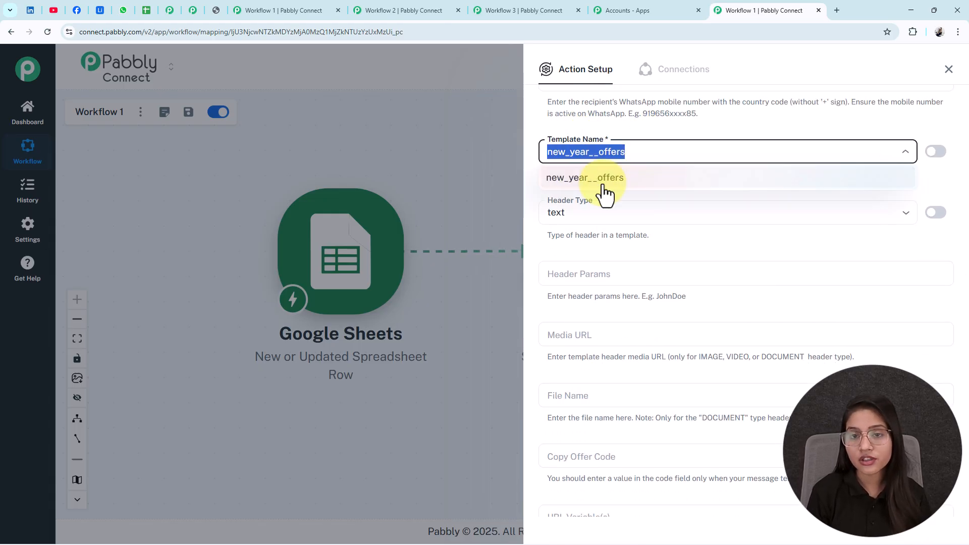
click(602, 185)
scroll(556, 261, up, 4)
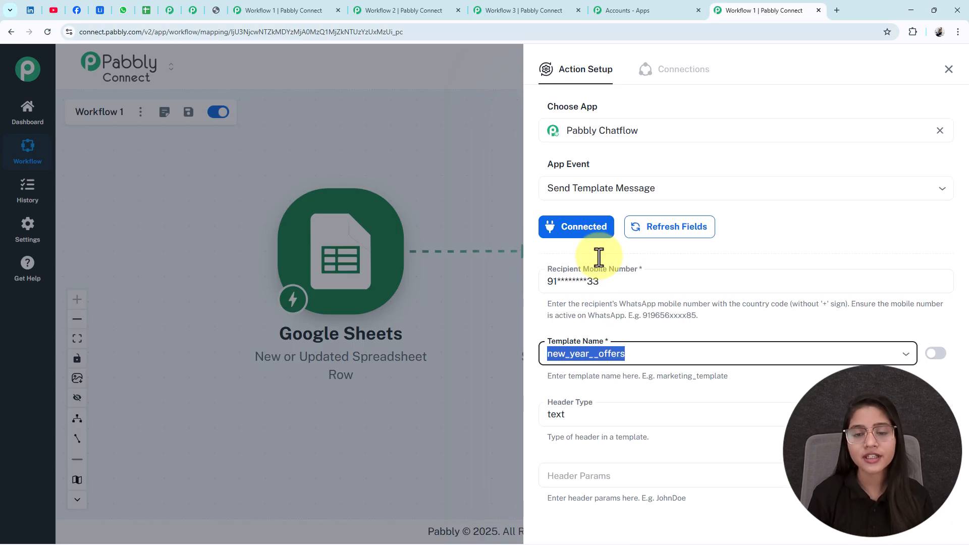
- Start adding a new Pabbly Chatflow connection for the action and open the linked Pabbly Chatflow account
click(576, 227)
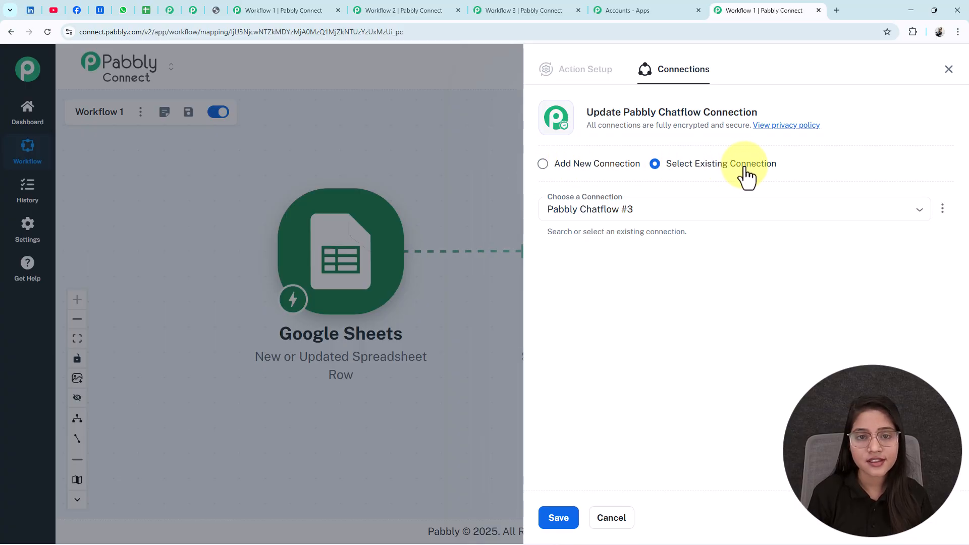
click(548, 173)
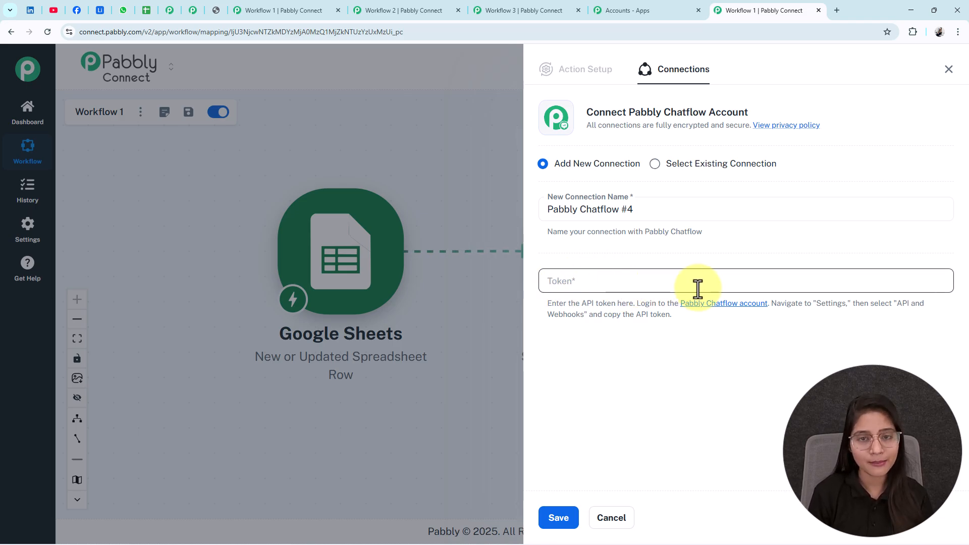
click(727, 305)
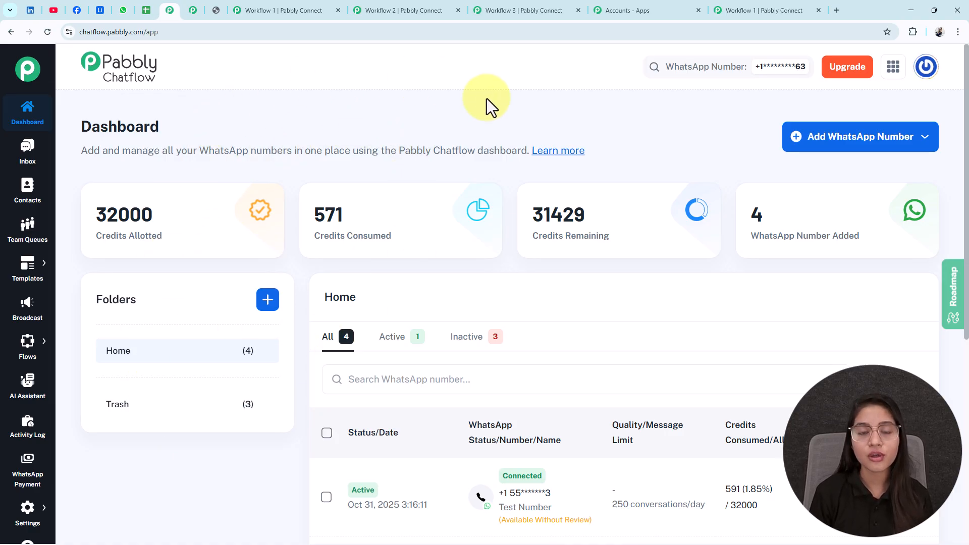
- Copy the API token from the API & Webhooks settings in Pabbly Chatflow
mouse_move(23, 512)
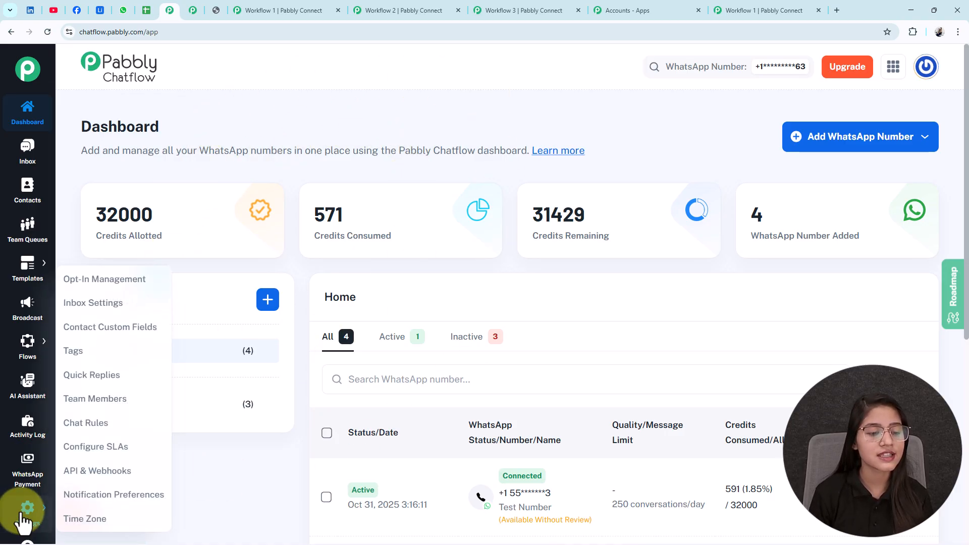
click(91, 474)
scroll(146, 253, down, 2)
scroll(141, 237, up, 2)
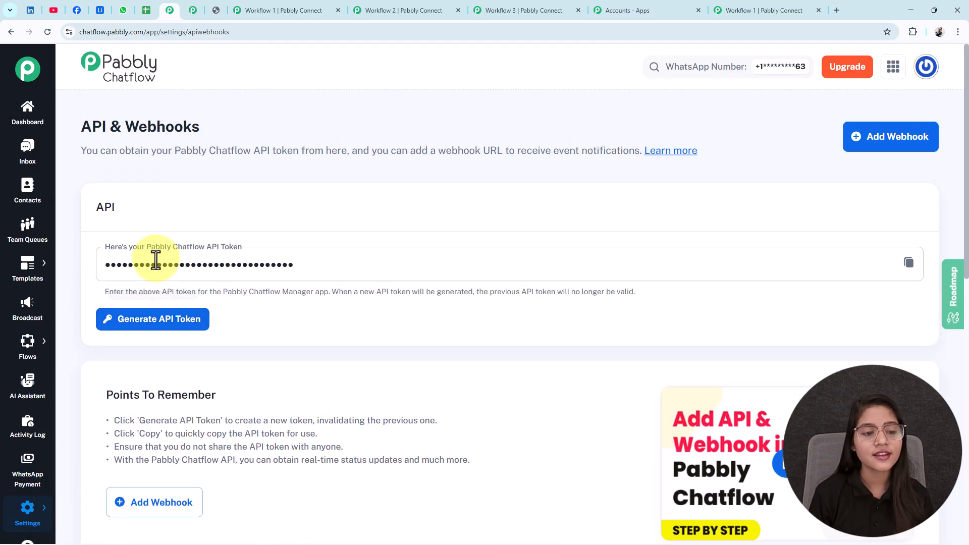
click(912, 273)
- Return to Workflow 1 and try to paste the API token into the new connection's Token field
click(774, 10)
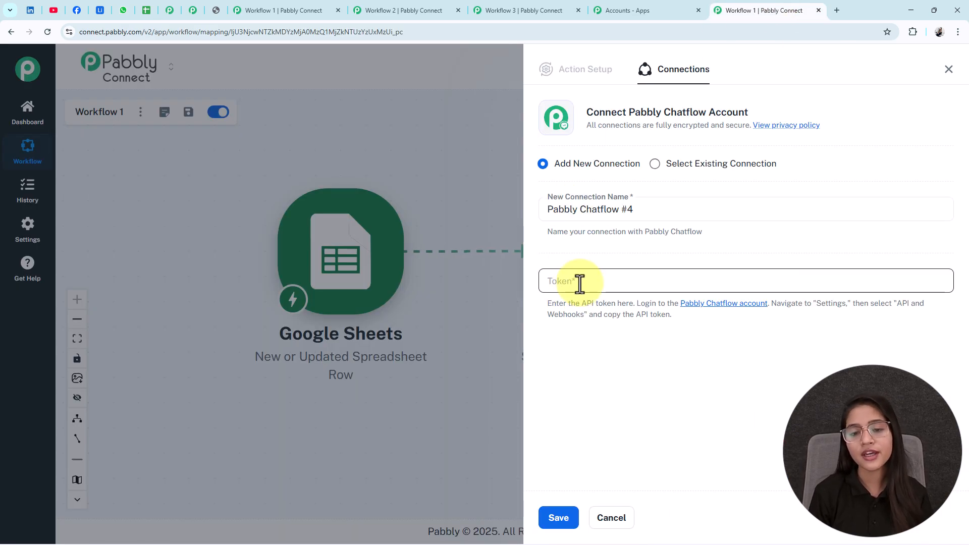
click(579, 281)
key(ctrl+v)
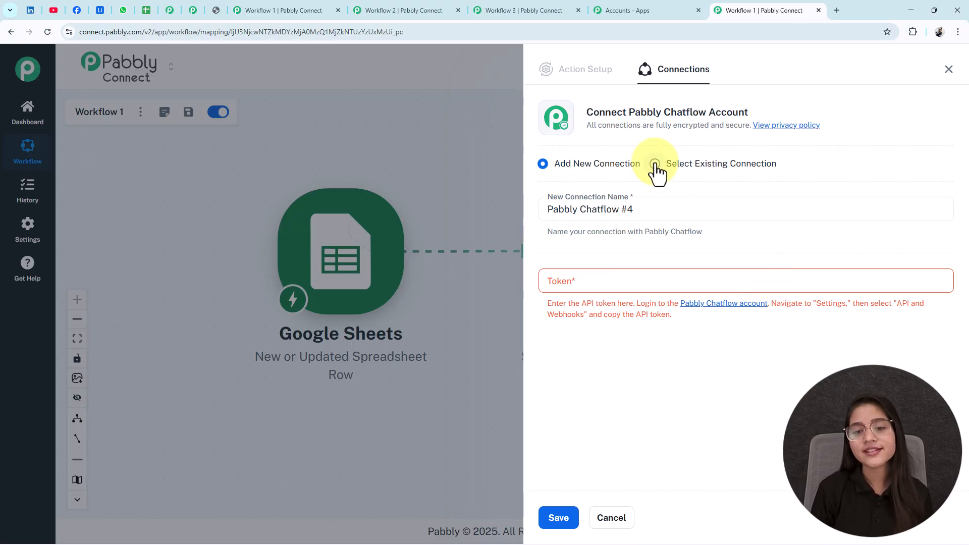
- Use the existing connection Pabbly Chatflow #3 for the action and save it
click(655, 164)
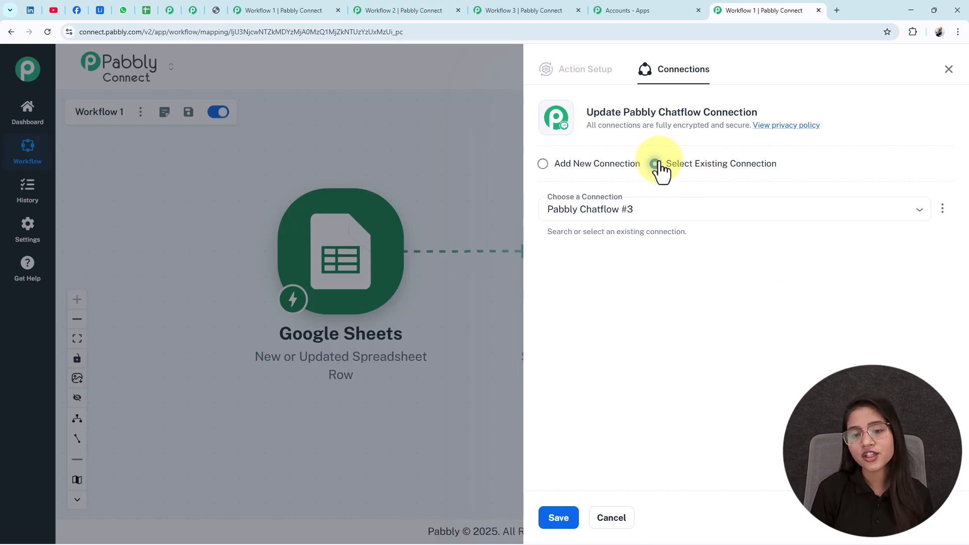
click(557, 518)
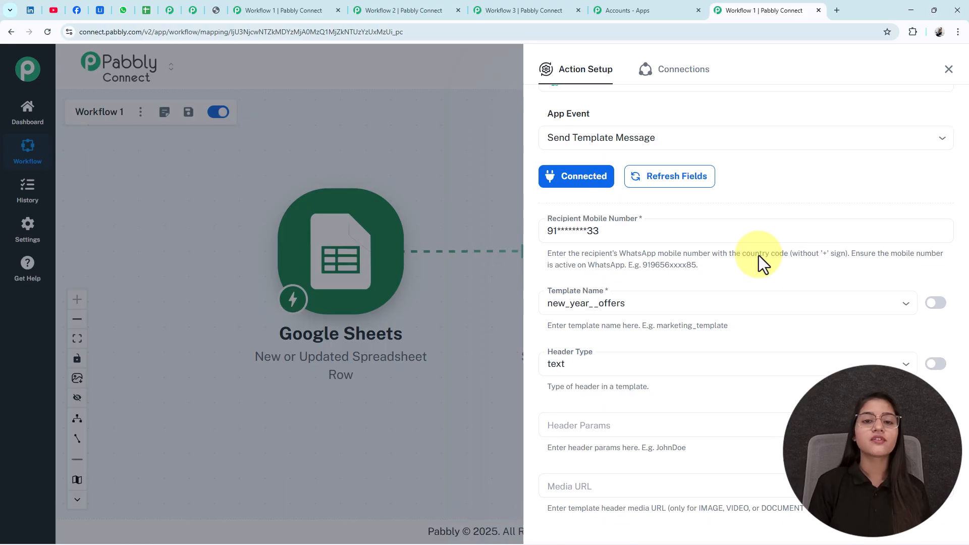
- Look through the templates available for the action's Template Name
scroll(758, 255, down, 1)
scroll(759, 256, down, 1)
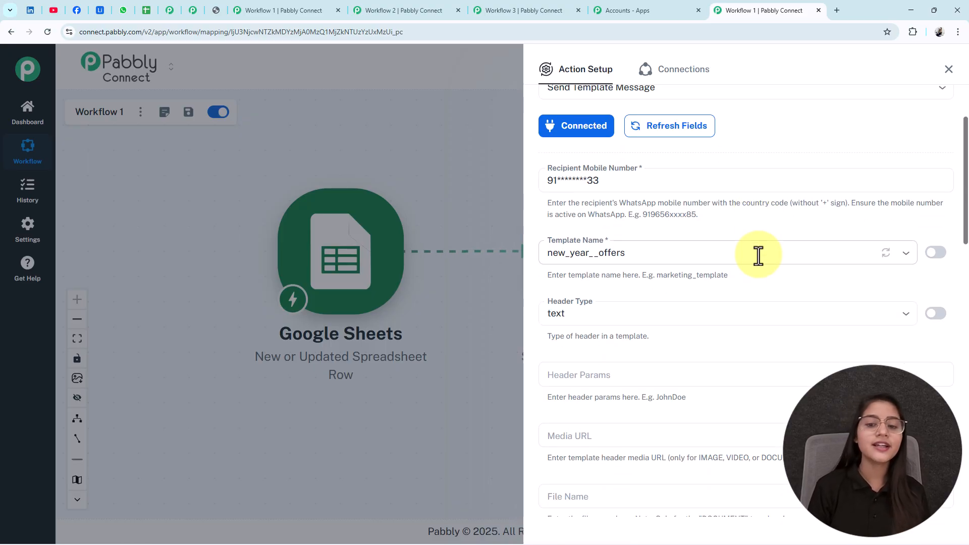
click(581, 252)
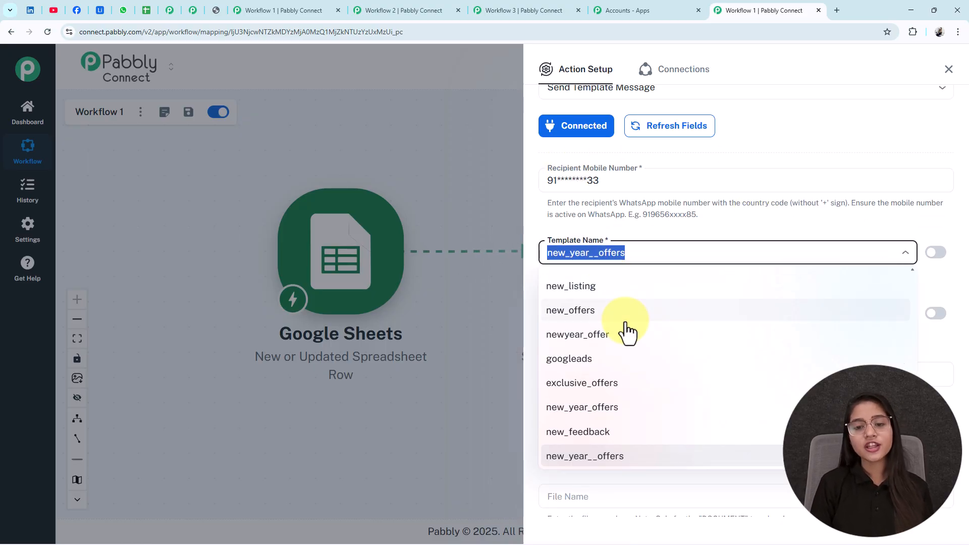
scroll(627, 333, down, 10)
scroll(627, 339, up, 6)
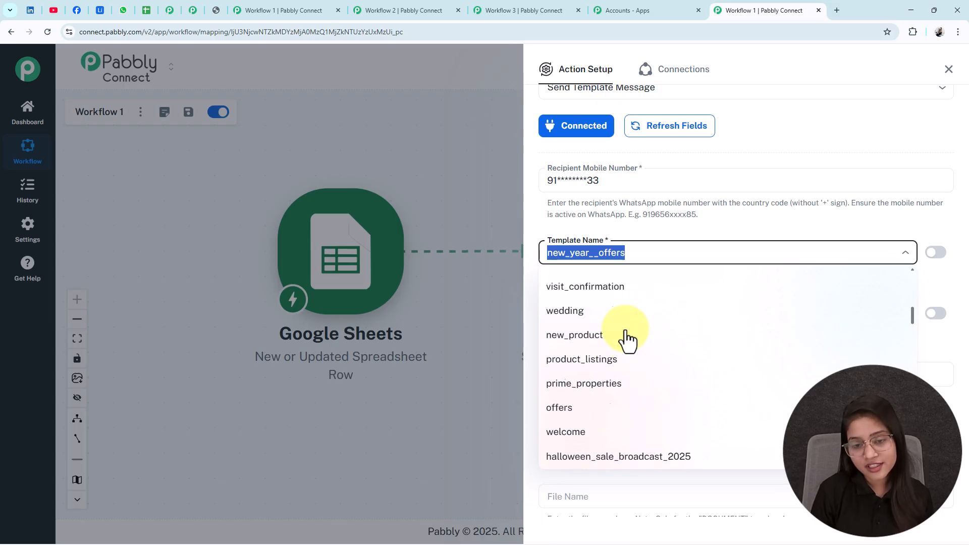
scroll(627, 339, up, 4)
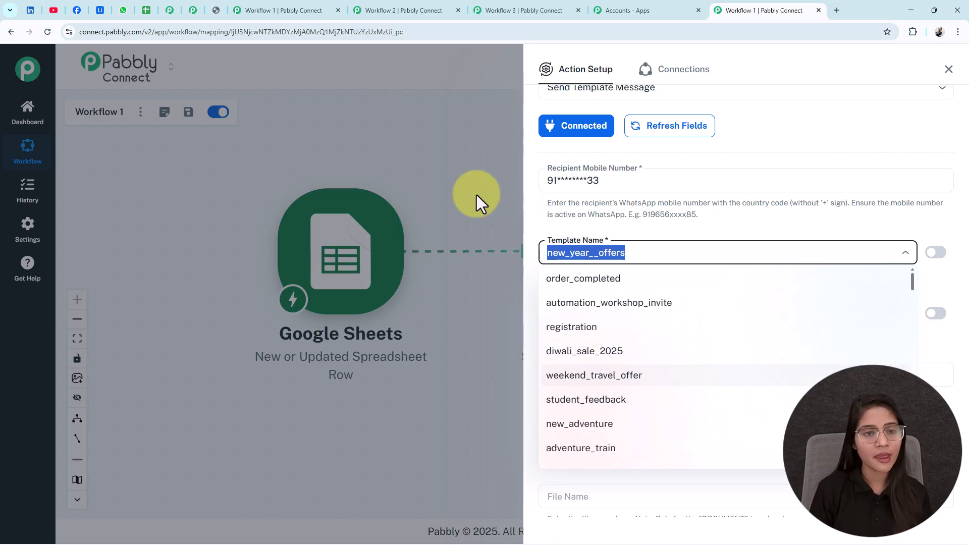
- Review the template list in Pabbly Chatflow and return to Workflow 1 to check the chosen template name
click(169, 10)
scroll(626, 333, down, 5)
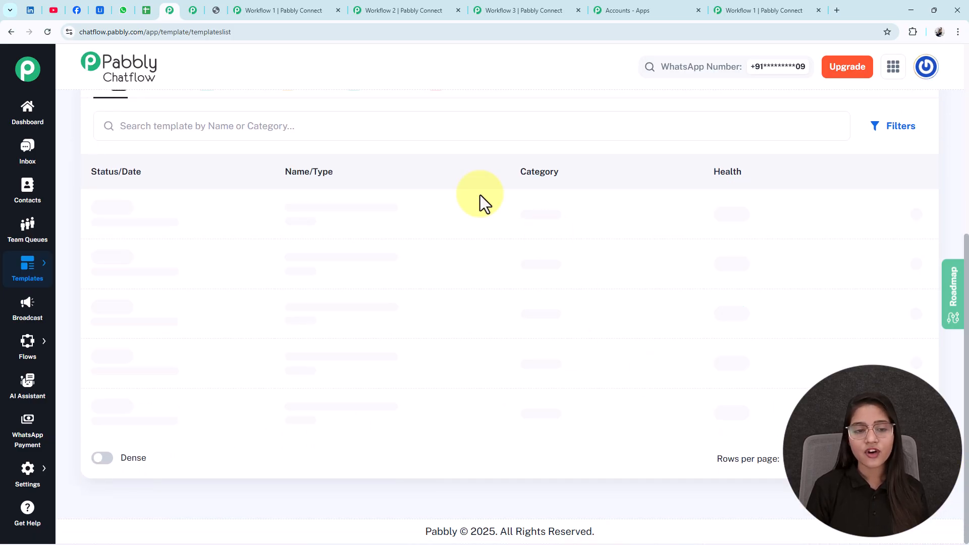
scroll(655, 353, up, 3)
scroll(655, 353, down, 3)
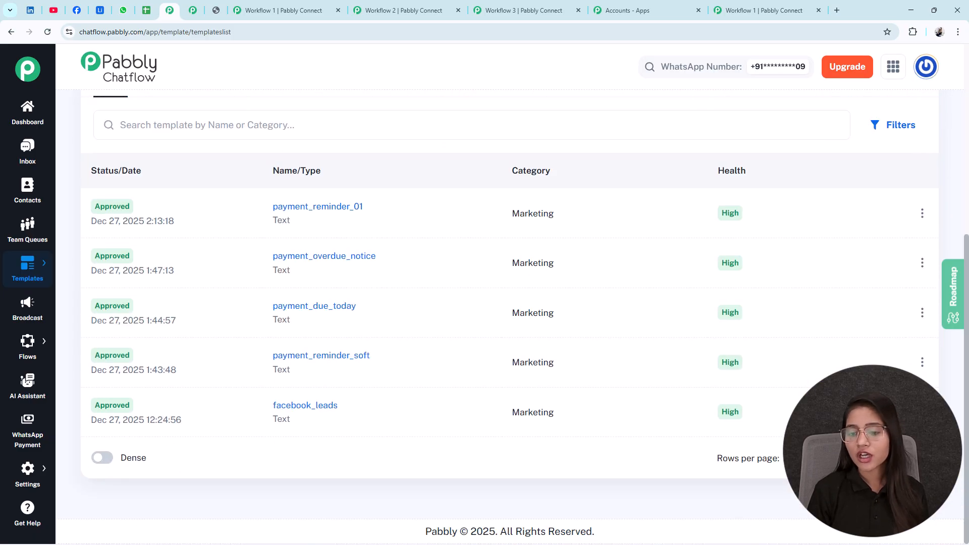
click(134, 121)
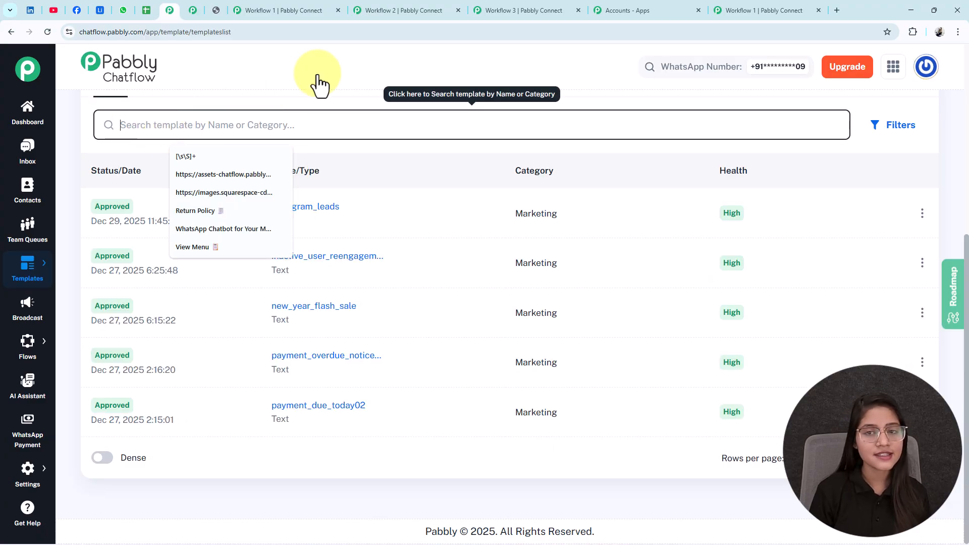
click(772, 10)
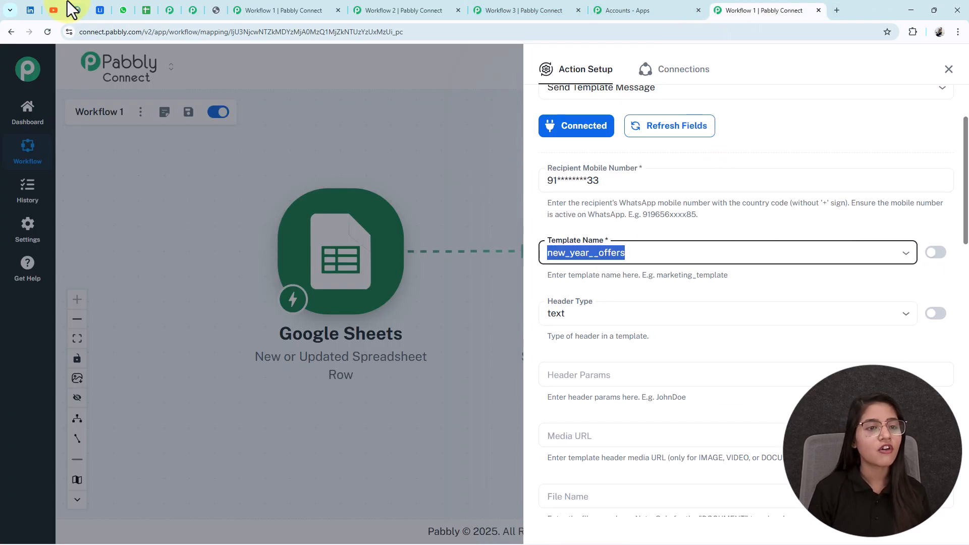
- Search the Pabbly Chatflow templates for "new" and open the preview of new_year__offers
click(172, 10)
click(249, 124)
text(new)
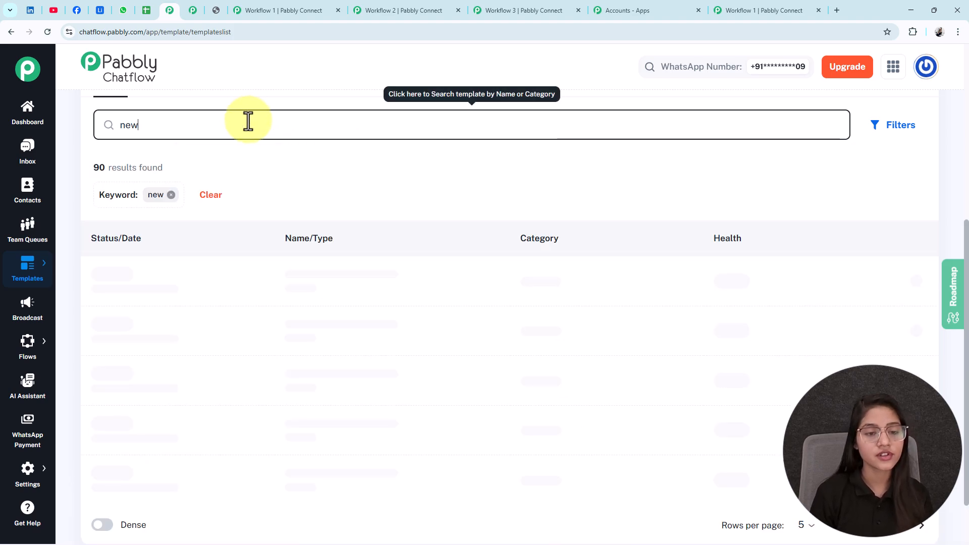
click(310, 473)
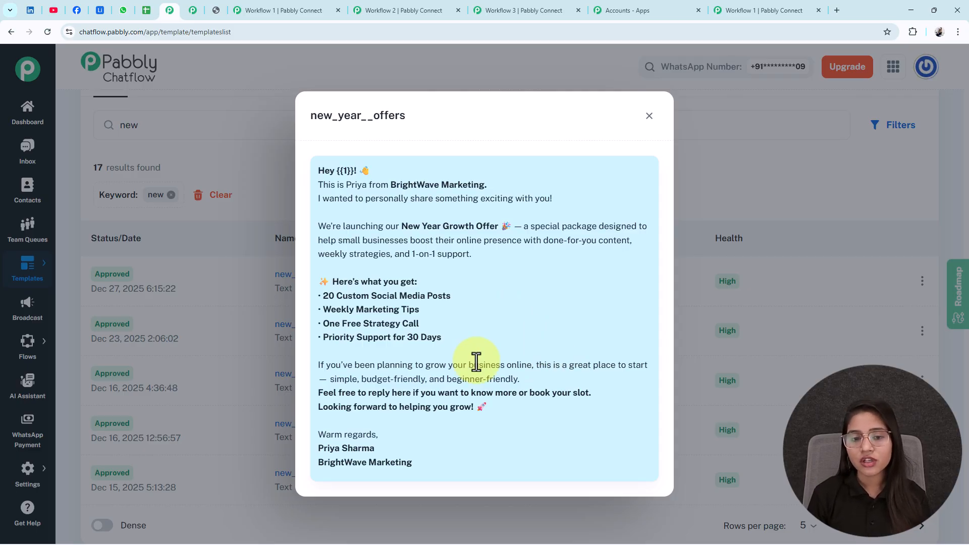
- Compare the First Name and Last Name mapping in Workflow 1's body parameter with the {{1}} placeholder in the Chatflow template
click(775, 9)
click(621, 286)
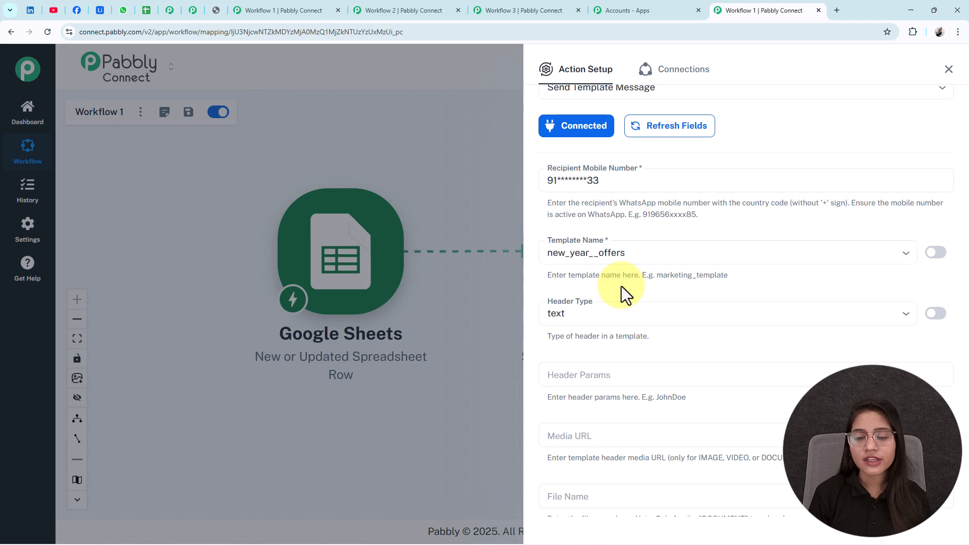
scroll(622, 286, down, 10)
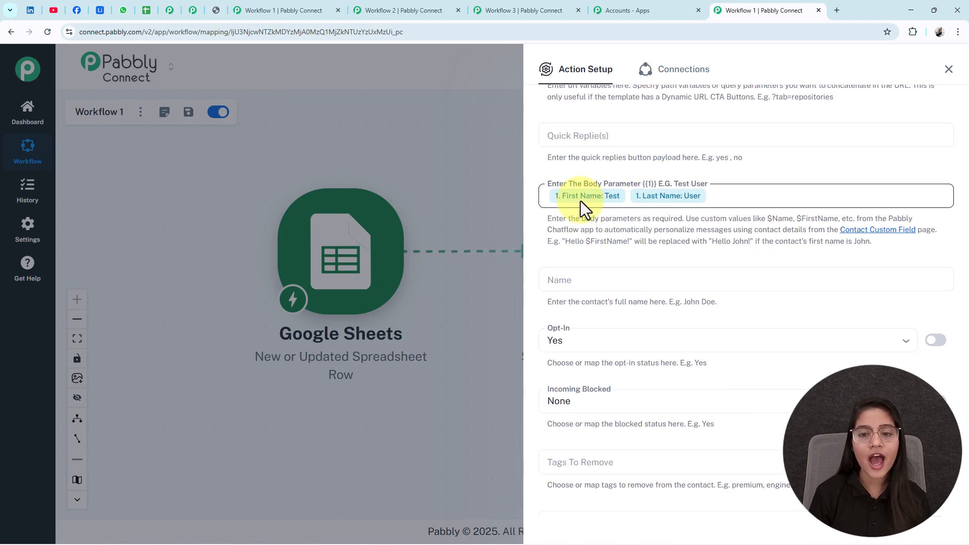
click(630, 196)
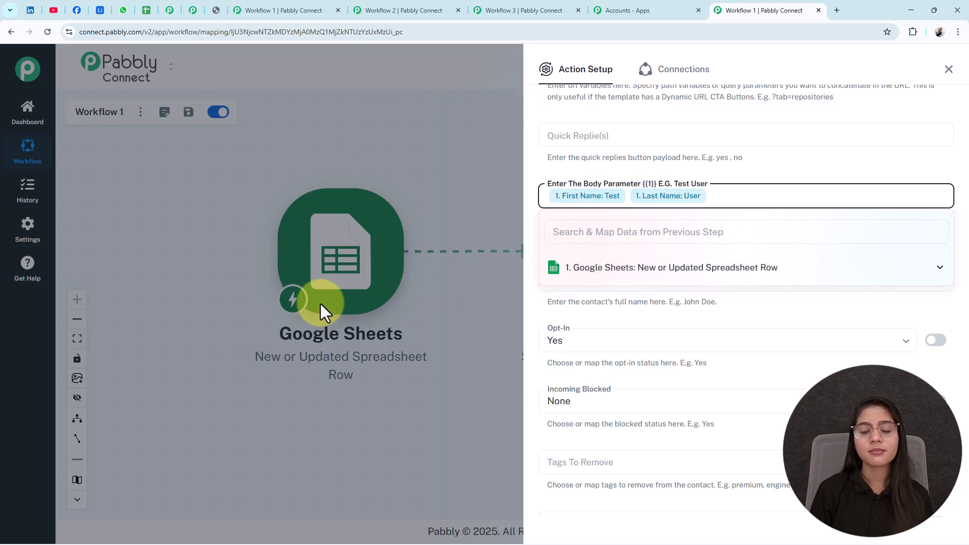
click(676, 276)
click(652, 198)
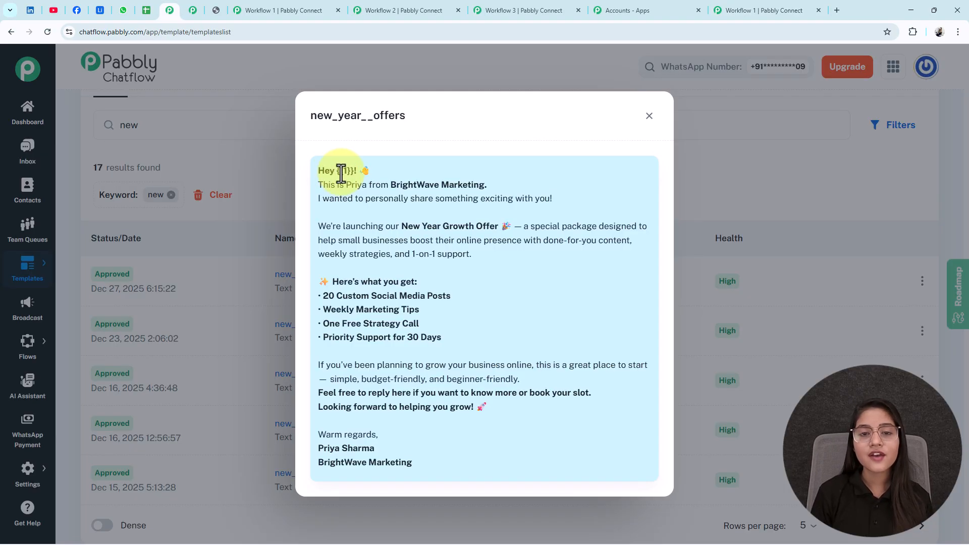
click(727, 11)
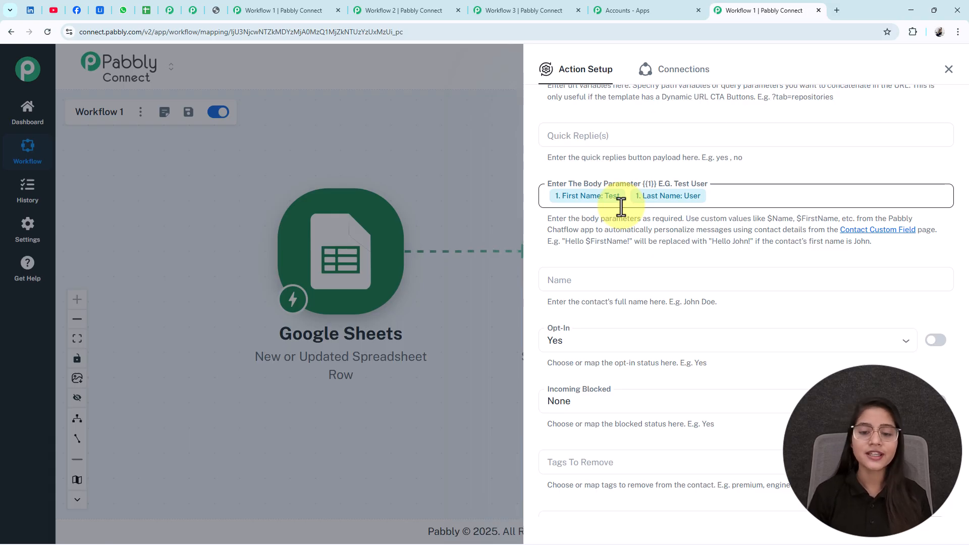
- Examine the Simple and Advance response format options at the end of the action setup
scroll(623, 227, down, 7)
mouse_move(564, 389)
drag(564, 388, 638, 395)
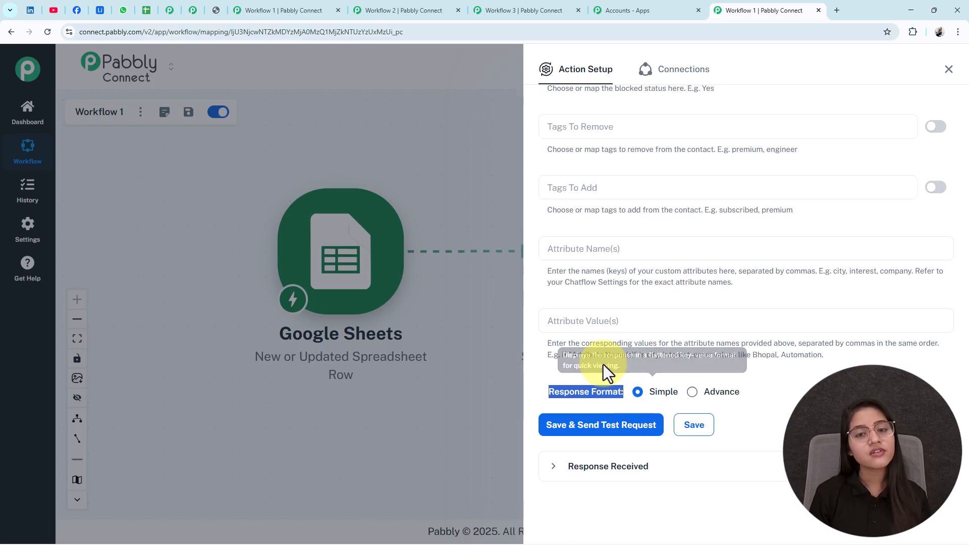
click(603, 373)
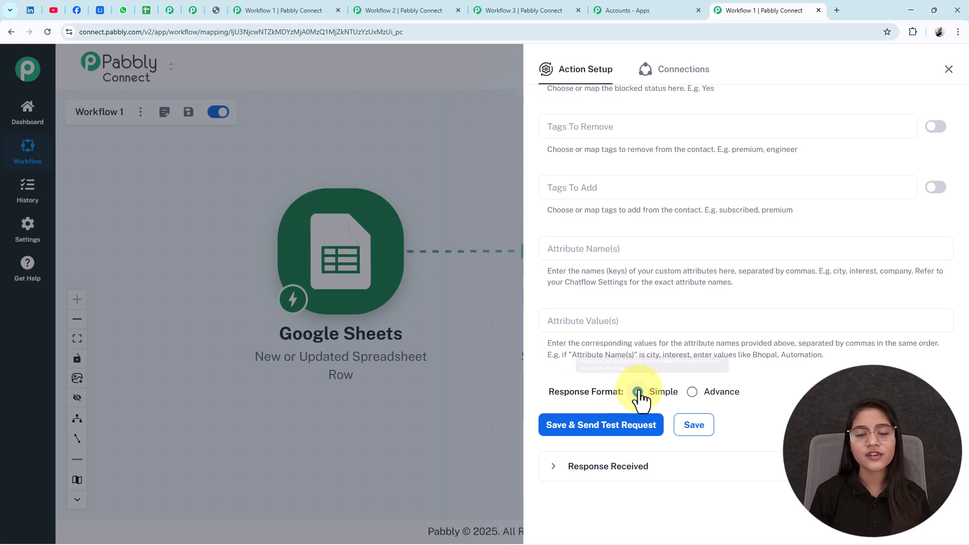
mouse_move(638, 393)
mouse_move(693, 394)
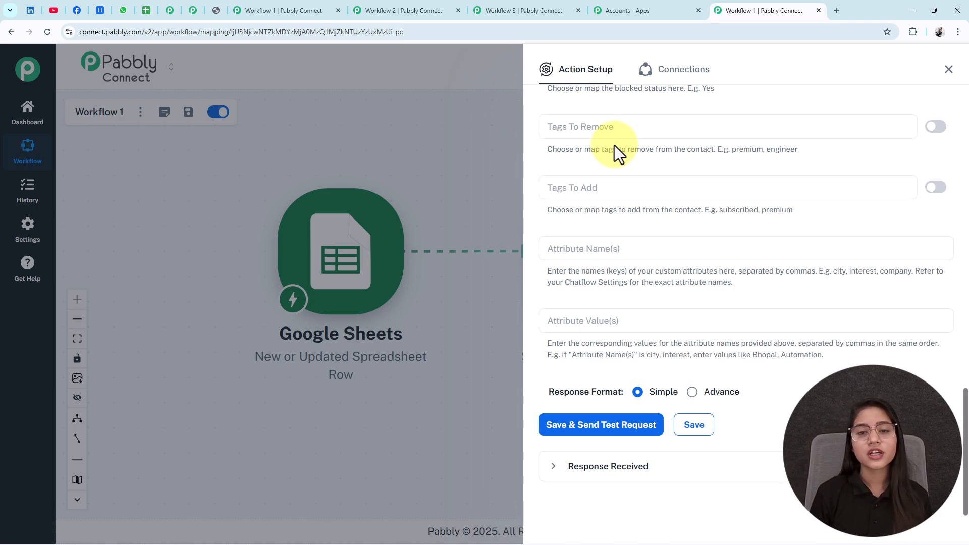
- Save the Send Template Message action, send a test request and expand the received response
click(589, 428)
click(555, 469)
scroll(746, 183, down, 5)
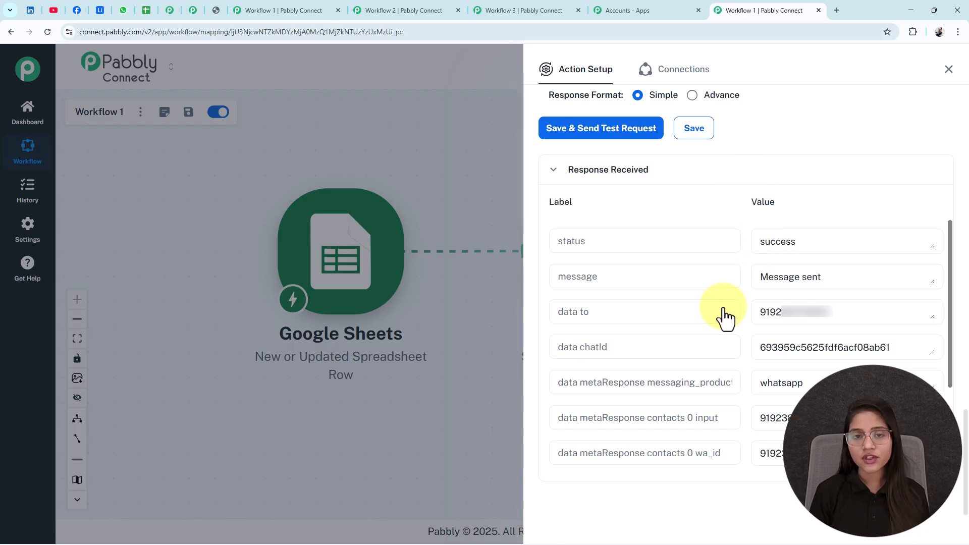
- Check the recipient name in the WhatsApp test message and compare it with the body parameter mapping in Workflow 1
click(123, 12)
drag(393, 211, 446, 210)
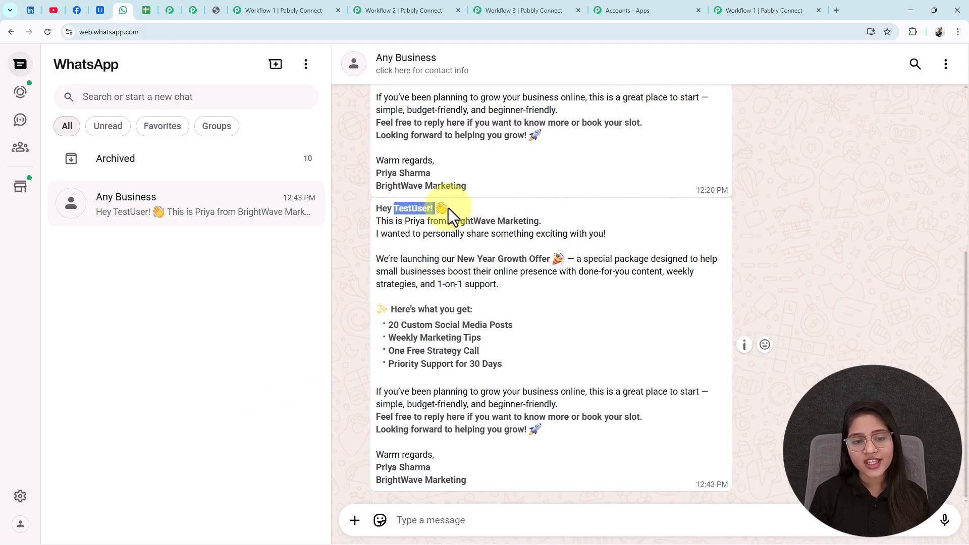
click(734, 11)
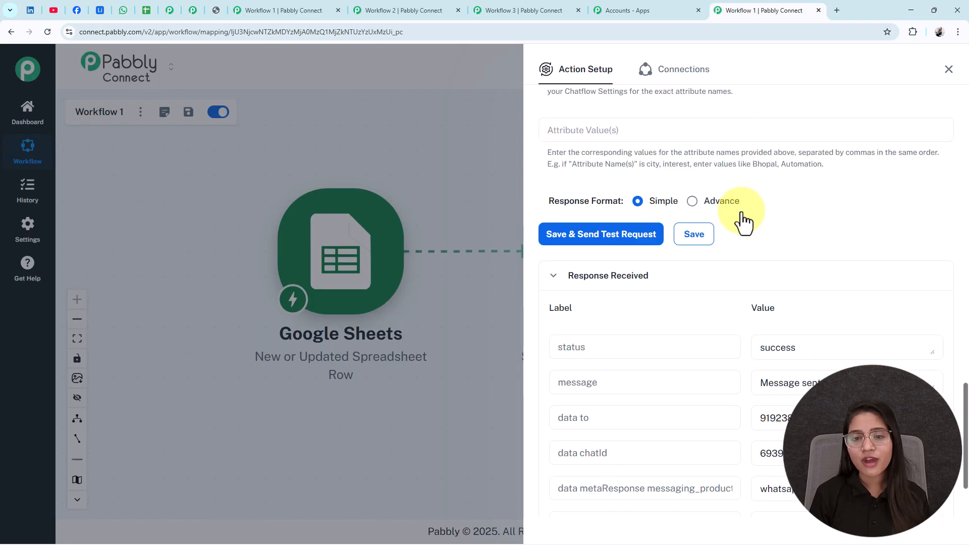
scroll(622, 183, up, 8)
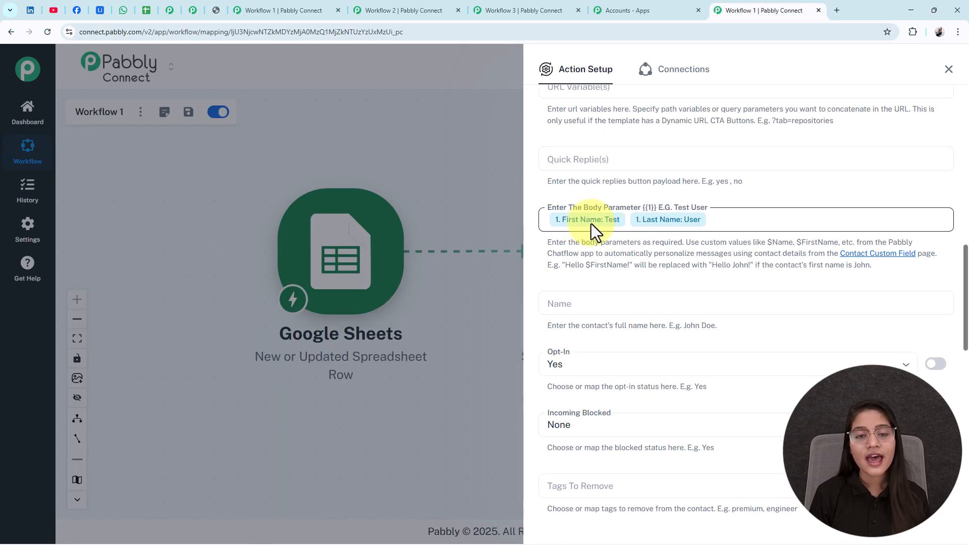
- Examine the Google Sheets fields available for mapping the recipient mobile number in Workflow 1, and close the action setup
scroll(592, 223, down, 1)
scroll(860, 359, up, 10)
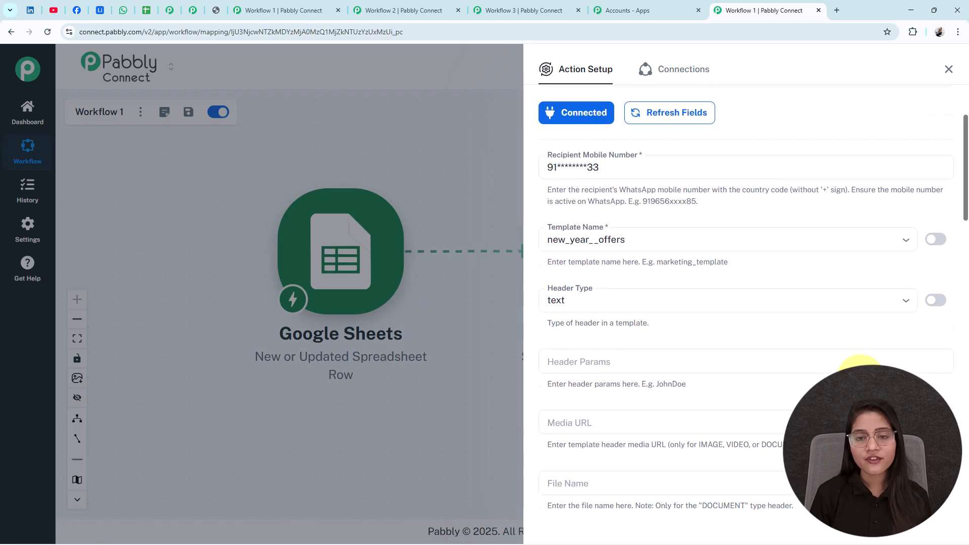
click(620, 259)
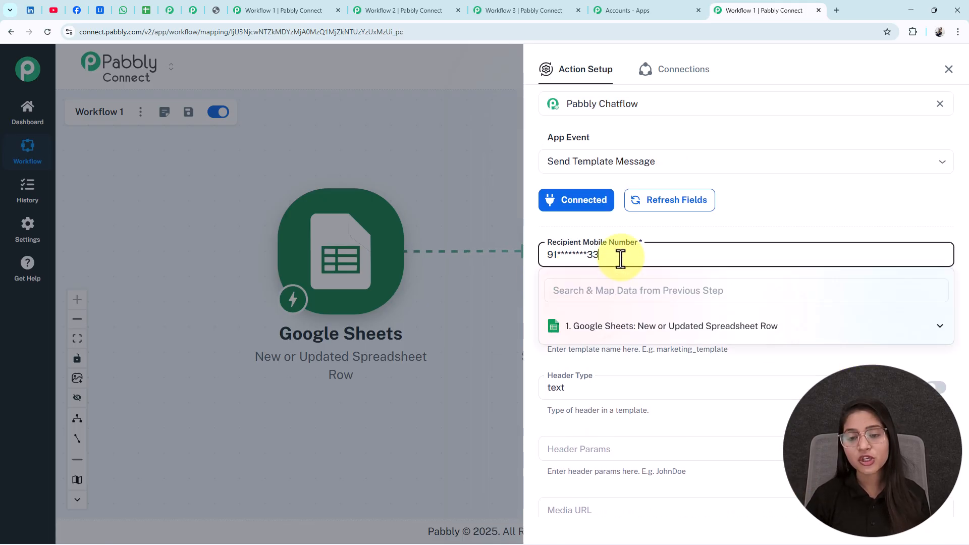
click(628, 329)
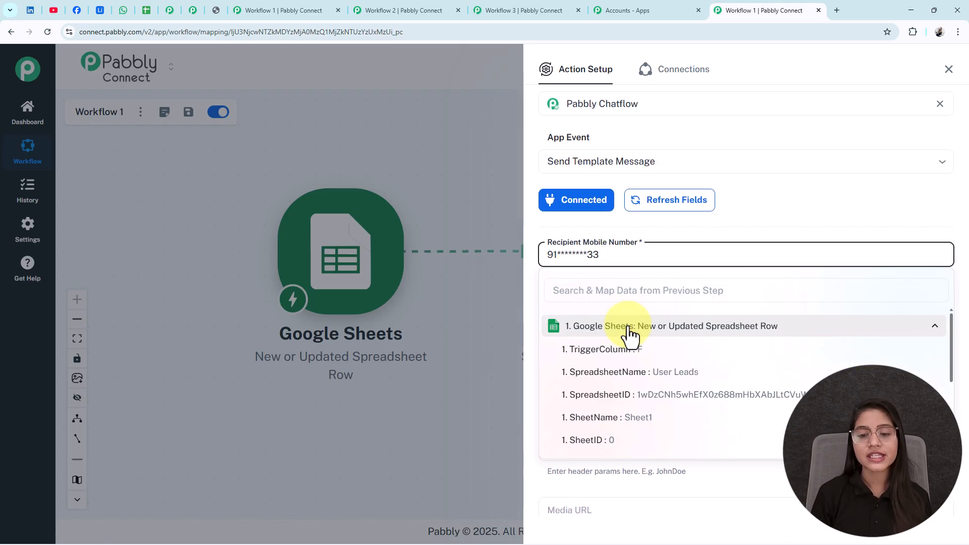
scroll(614, 404, down, 1)
scroll(617, 415, down, 2)
scroll(762, 398, down, 4)
scroll(761, 398, up, 5)
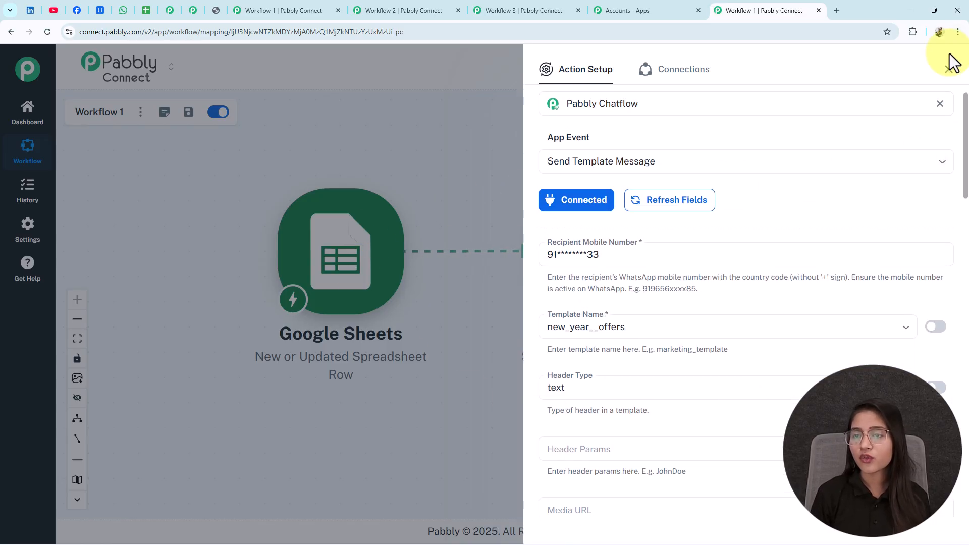
click(949, 69)
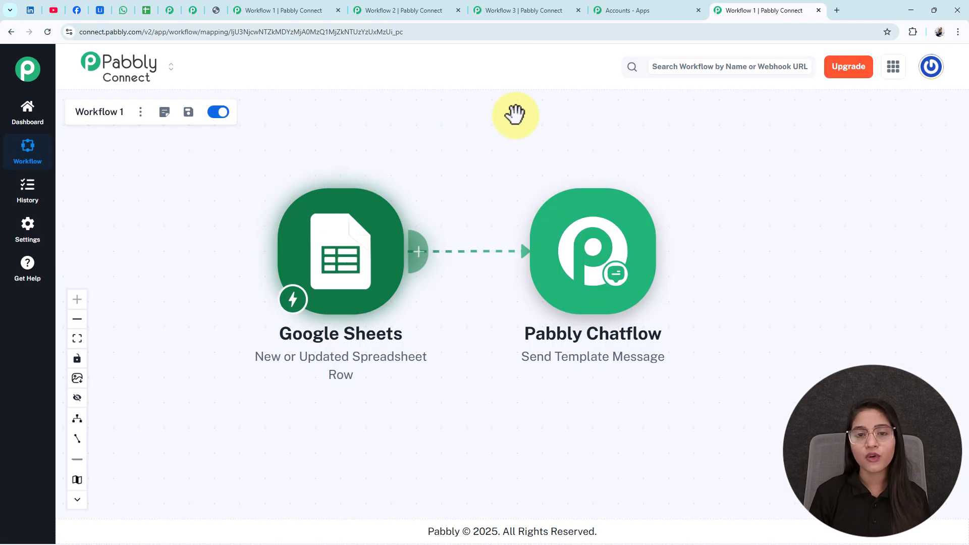
- Open the YouTube trigger in Workflow 2 and compare its selected channel with the Demo Channel page on YouTube
click(390, 10)
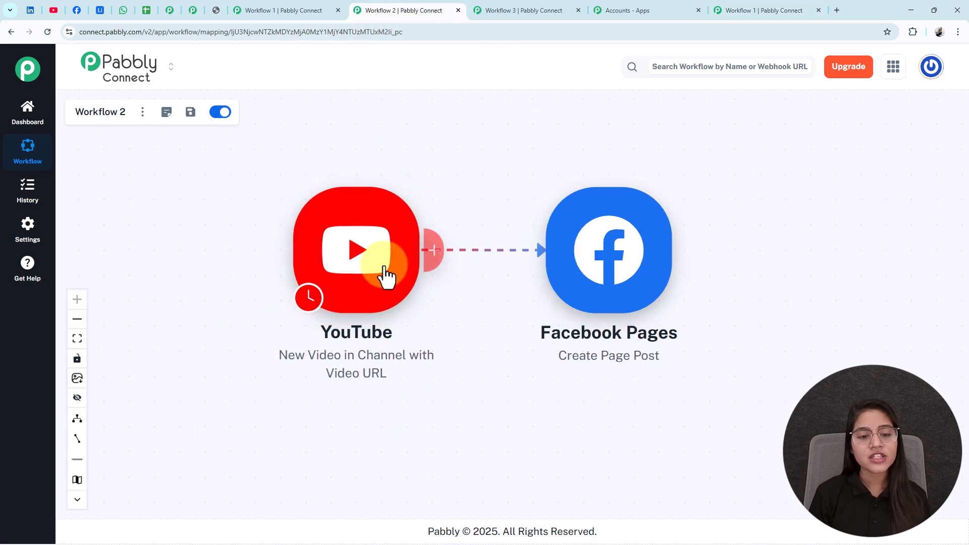
right_click(359, 299)
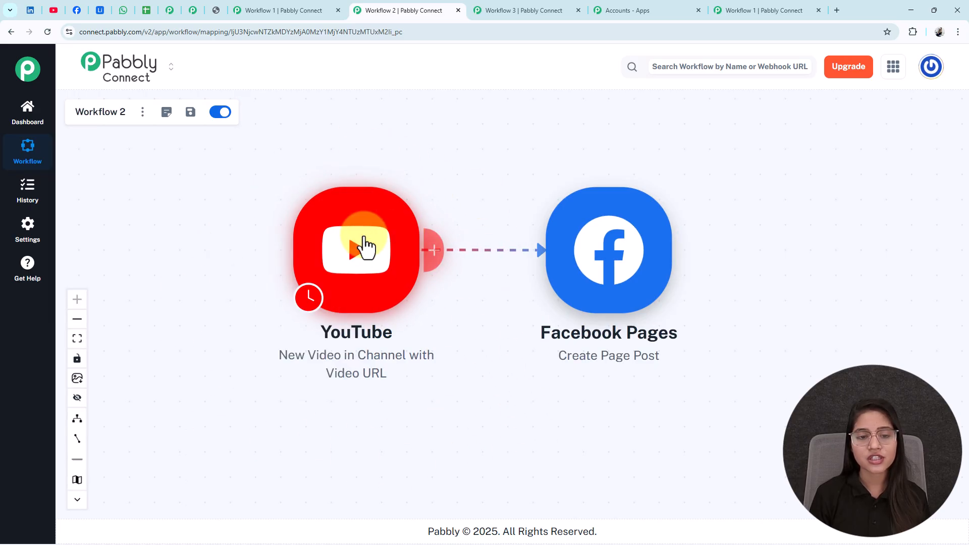
click(365, 247)
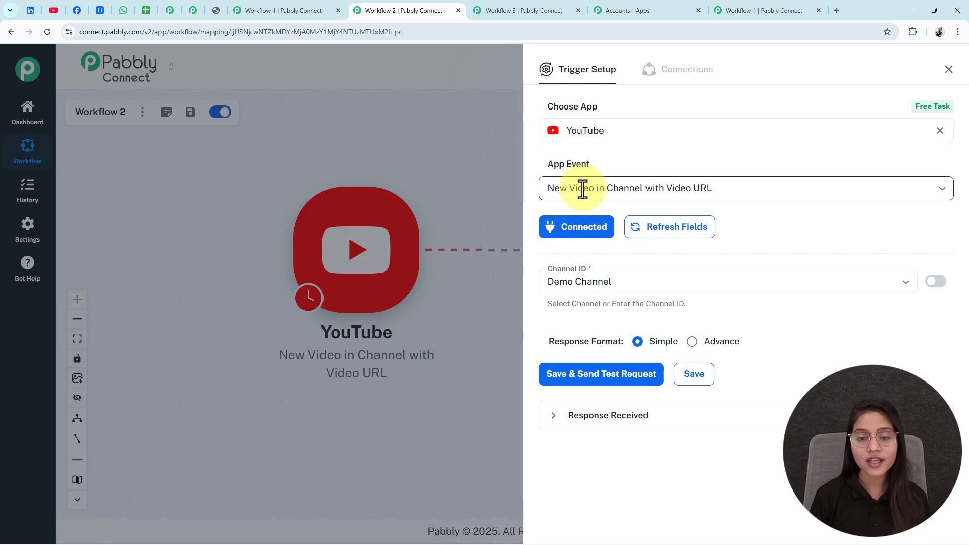
click(628, 284)
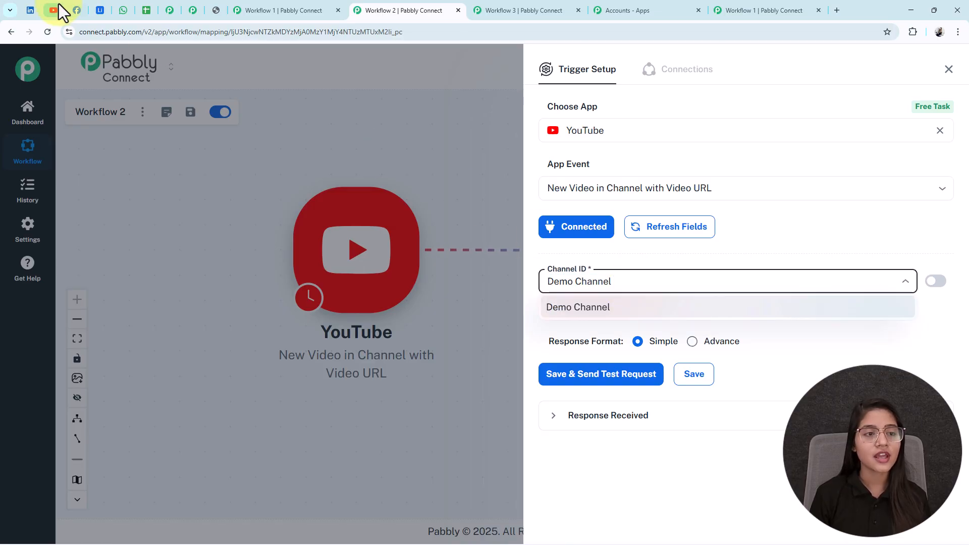
click(54, 10)
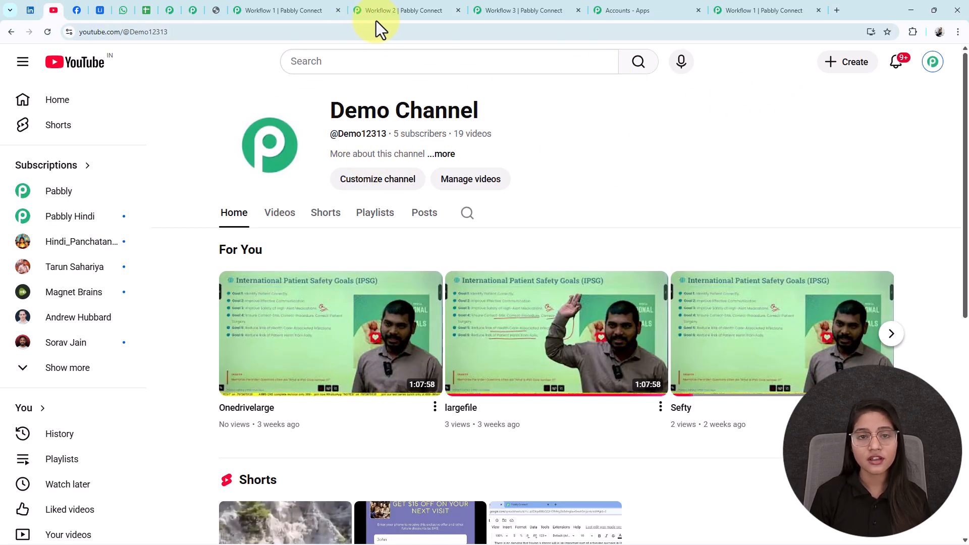
click(404, 11)
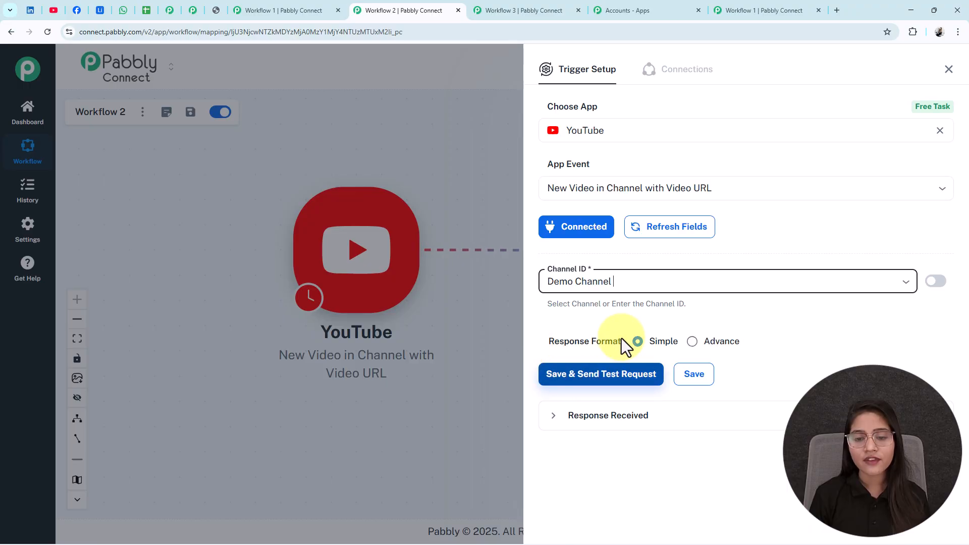
- Save the YouTube trigger, send a test request for Demo Channel and examine the video URL in the received response
click(609, 387)
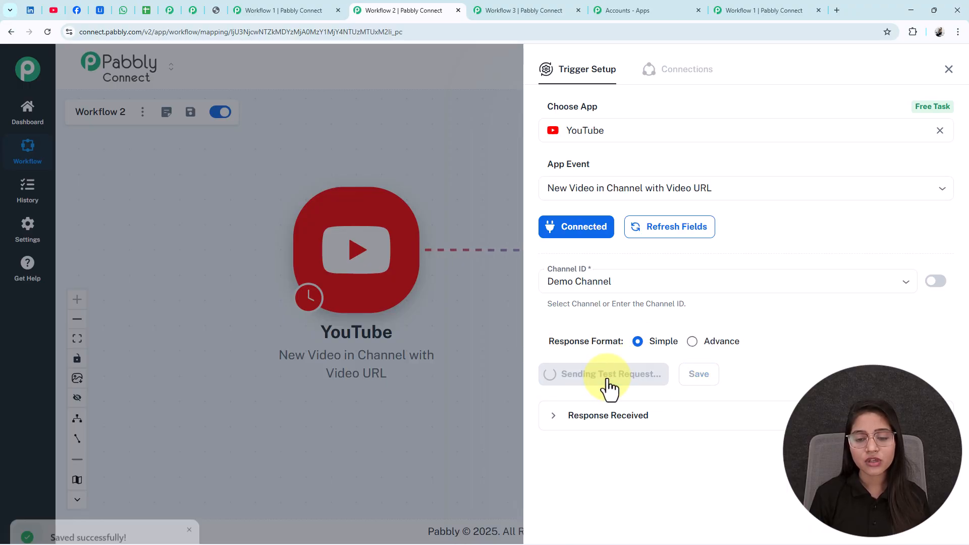
scroll(885, 313, down, 3)
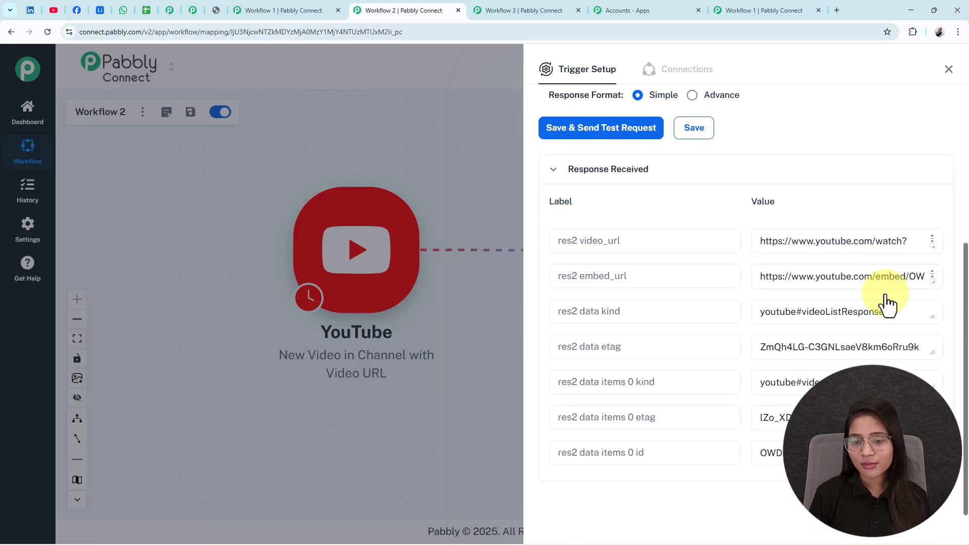
scroll(847, 320, down, 2)
scroll(822, 335, up, 2)
triple_click(806, 247)
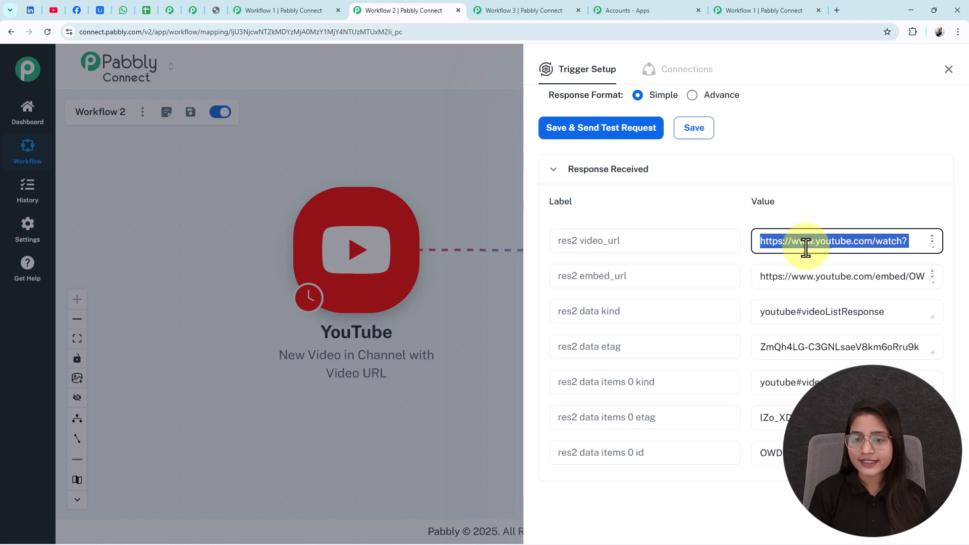
scroll(712, 277, up, 5)
scroll(712, 277, down, 5)
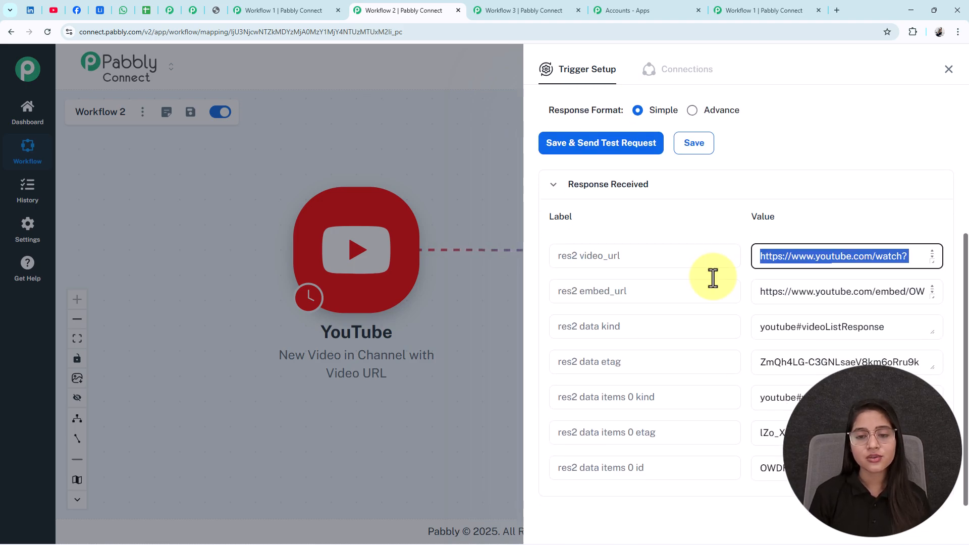
scroll(786, 379, up, 5)
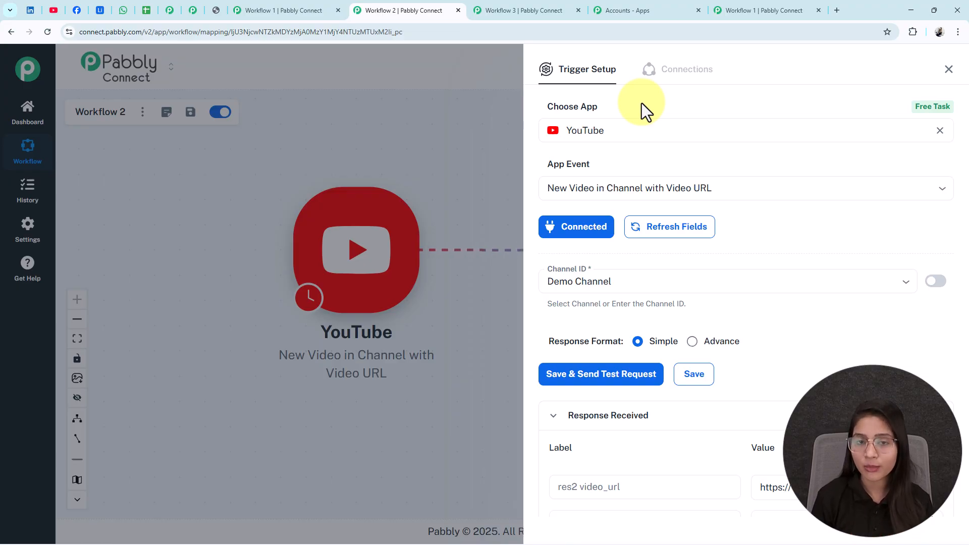
- Try to add a new YouTube connection to the trigger through Google sign-in
click(651, 69)
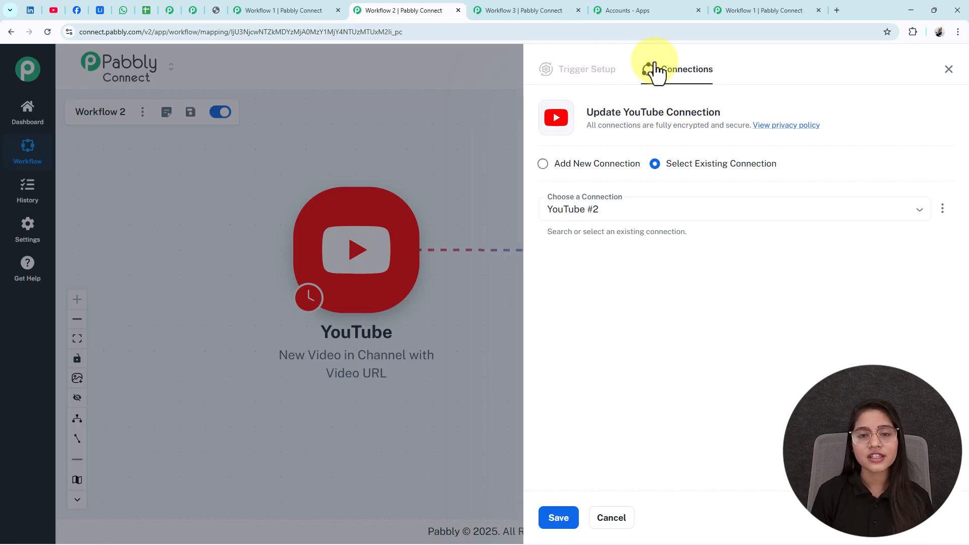
click(557, 170)
click(729, 166)
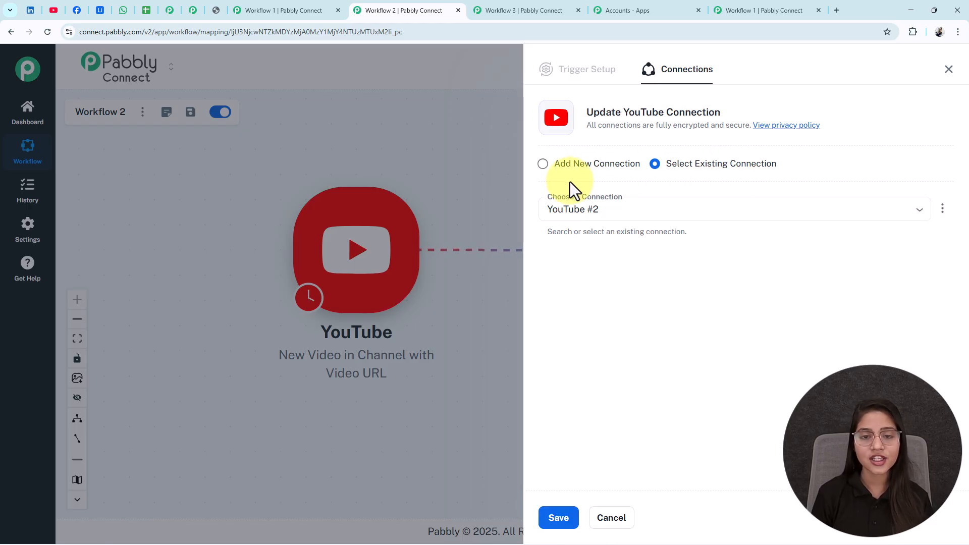
click(543, 165)
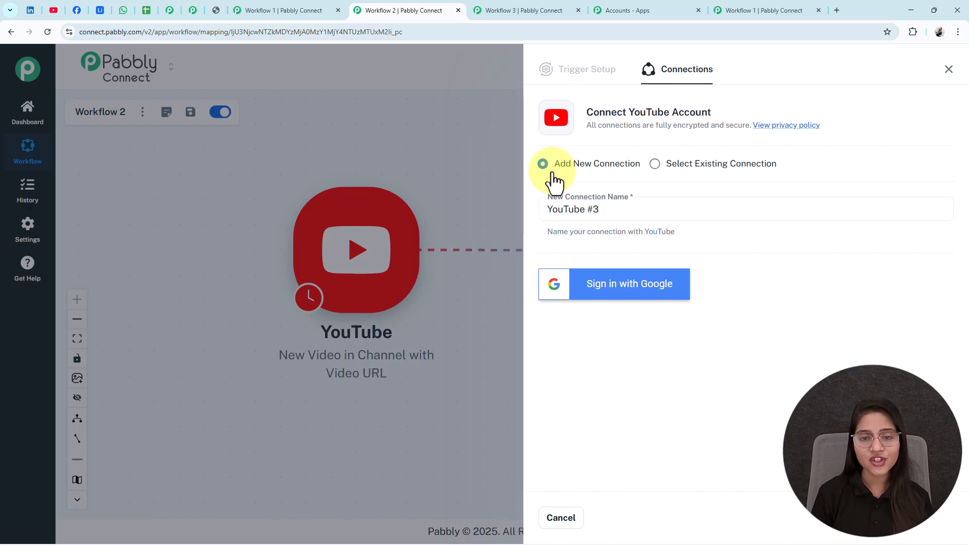
click(614, 292)
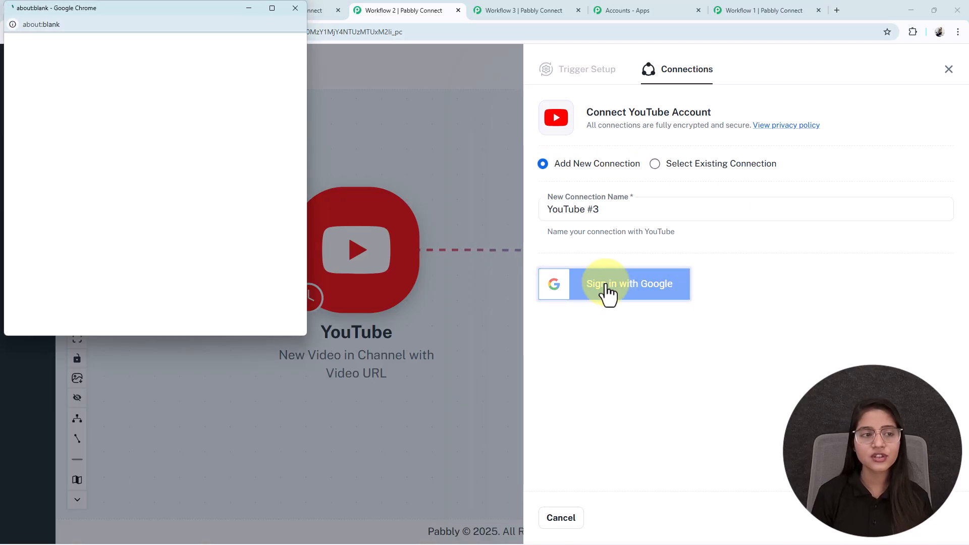
click(297, 10)
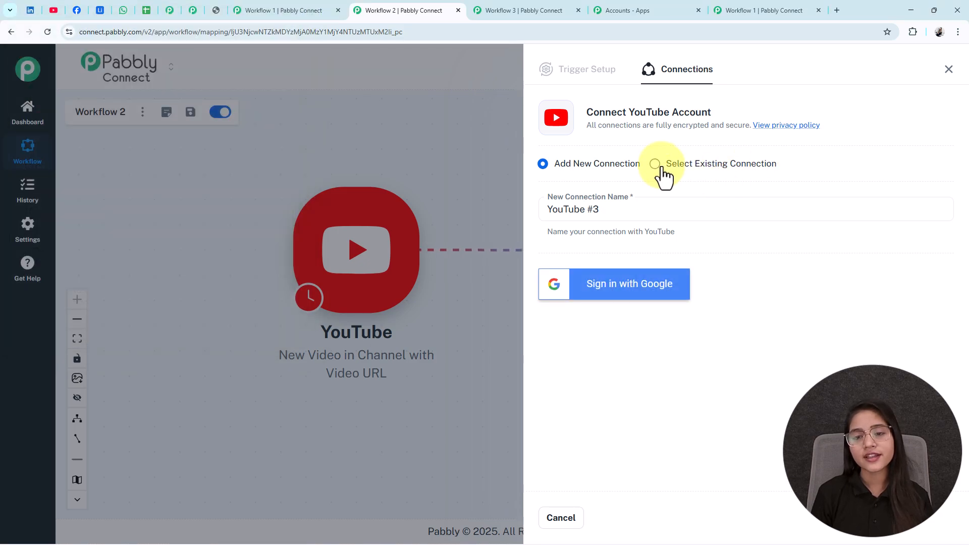
- Save the YouTube trigger with the existing YouTube #2 connection and close its setup
click(655, 164)
click(558, 519)
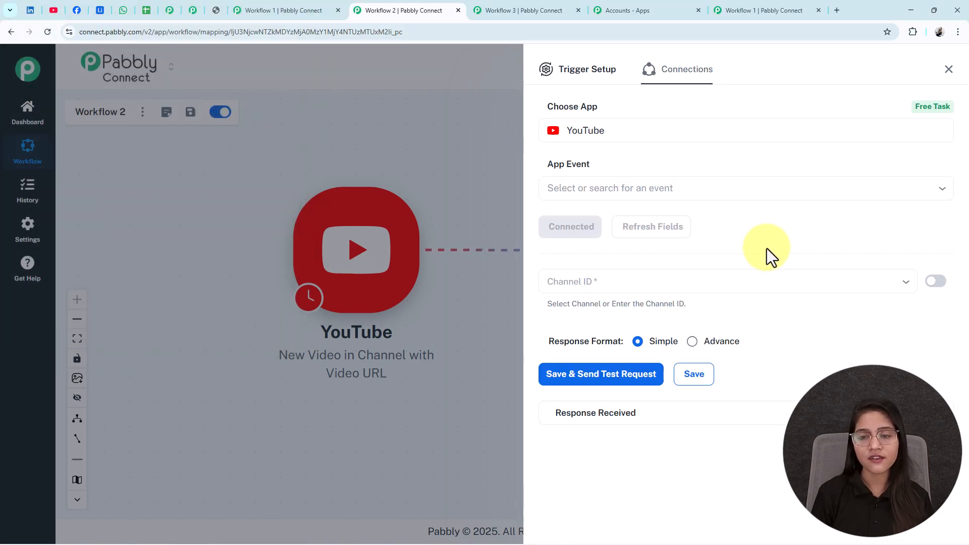
click(947, 69)
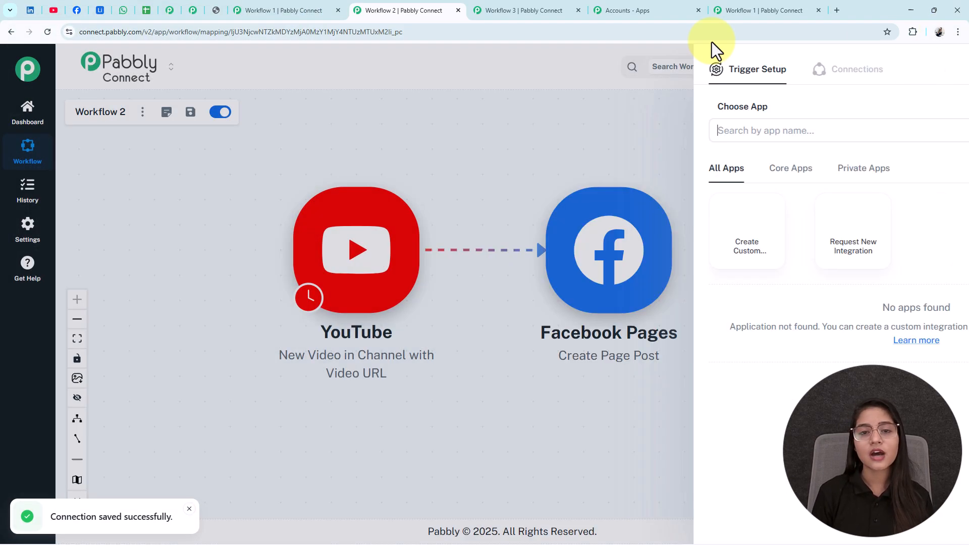
- Try adding a new Facebook Pages connection to the Create Page Post action, and save the existing Facebook Pages #2 connection instead
click(616, 301)
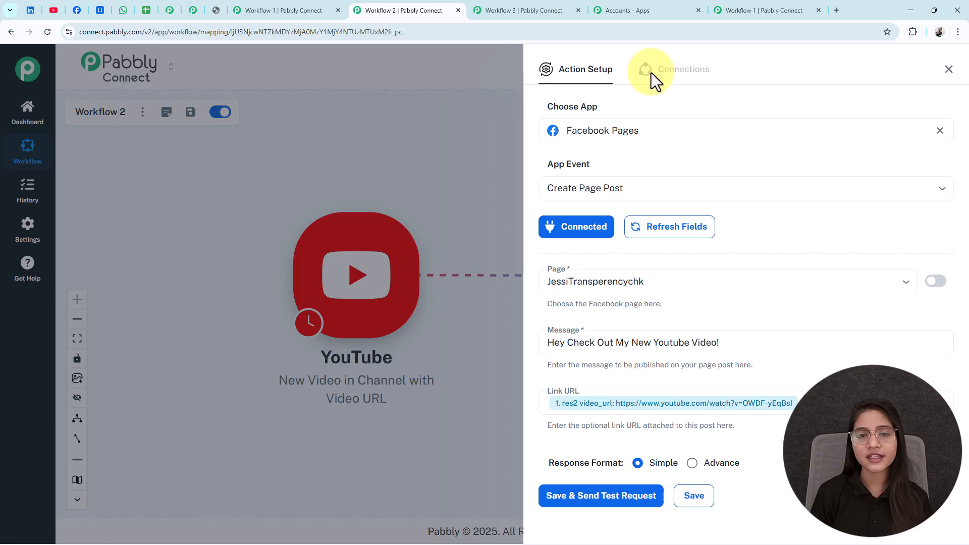
click(683, 70)
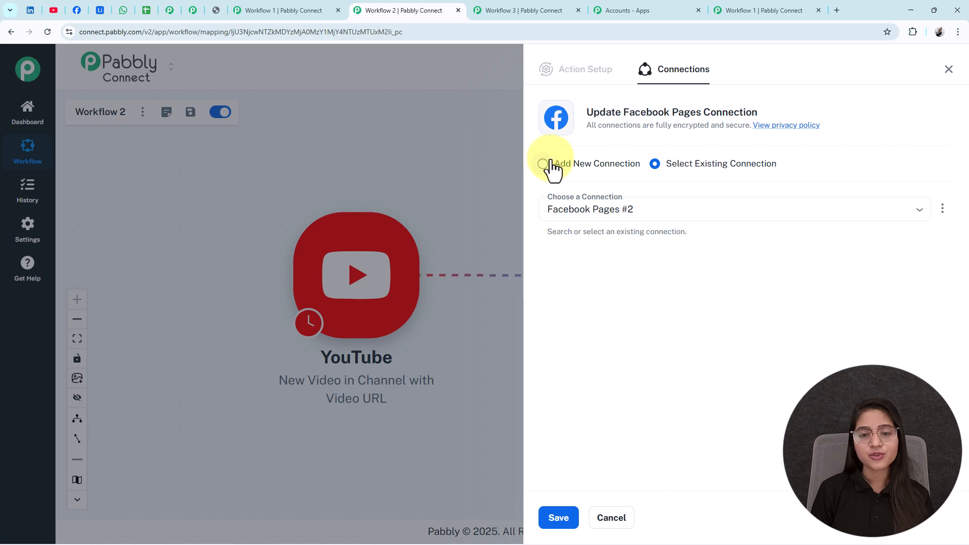
click(550, 164)
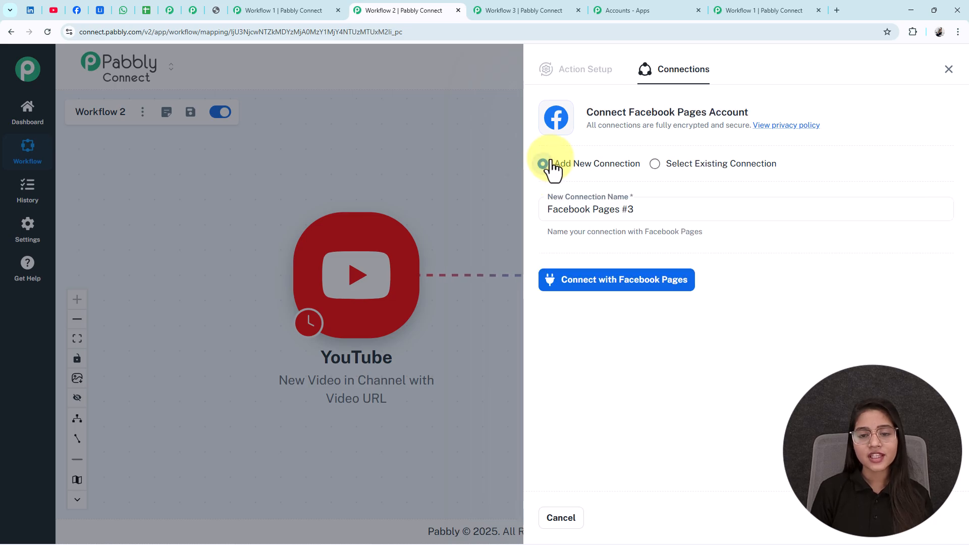
click(651, 287)
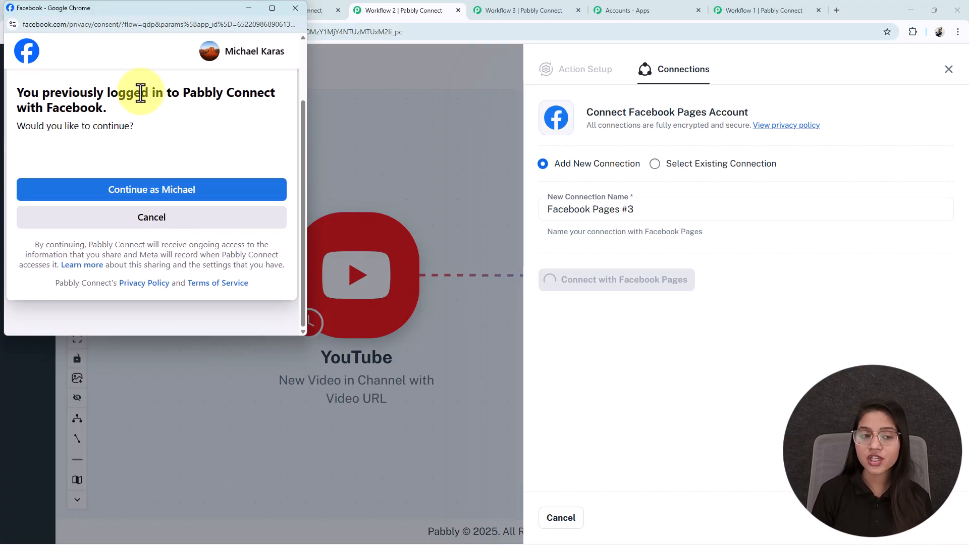
click(301, 5)
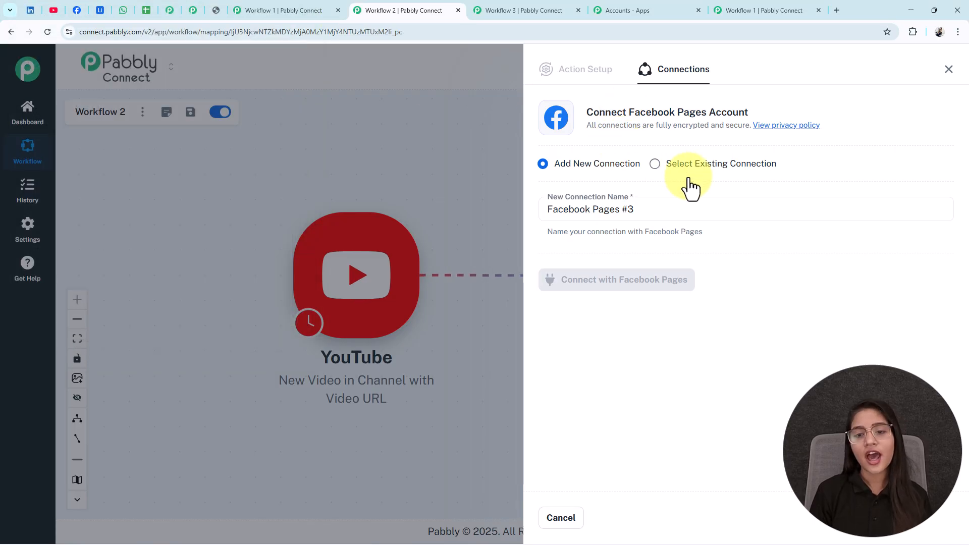
click(655, 164)
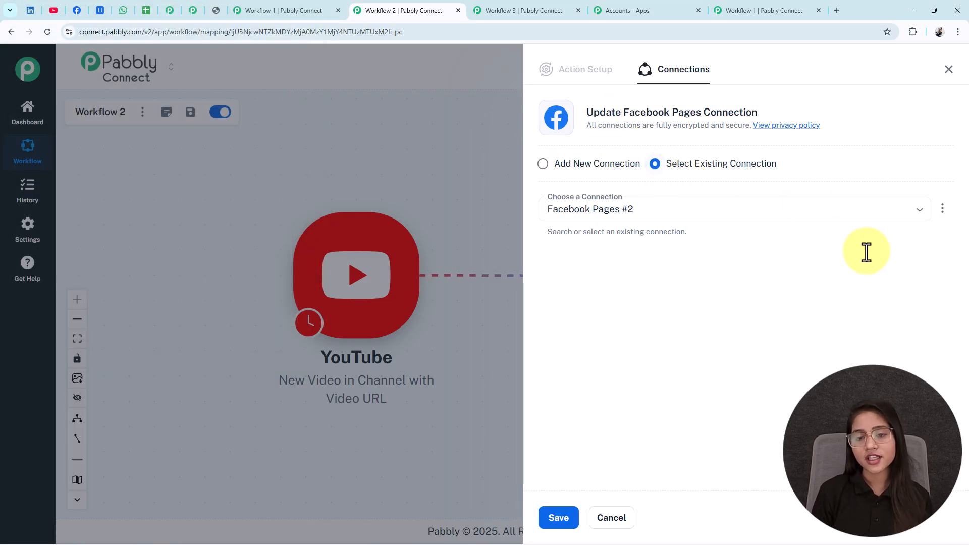
click(555, 520)
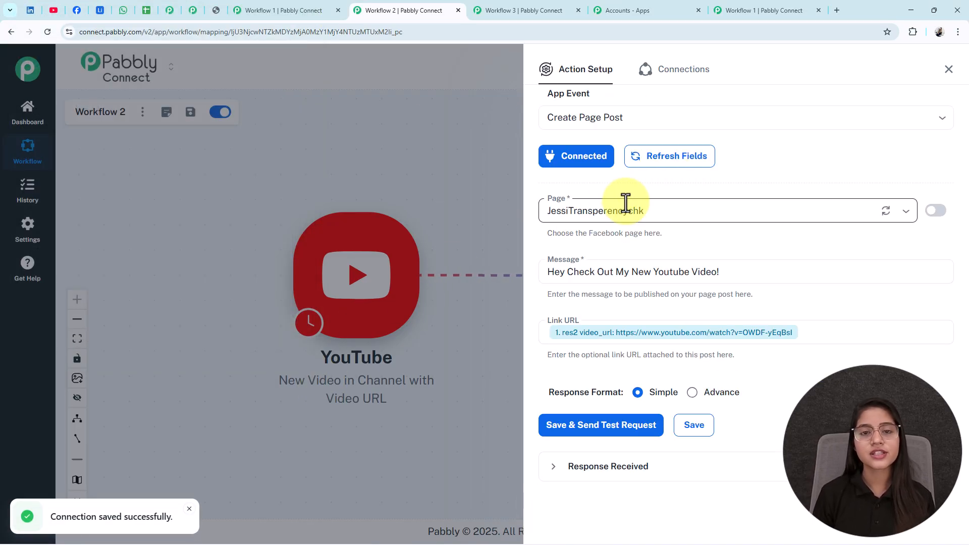
- Compare the page chosen in the Create Page Post action with the JessiTransperencychk page on Facebook
click(605, 211)
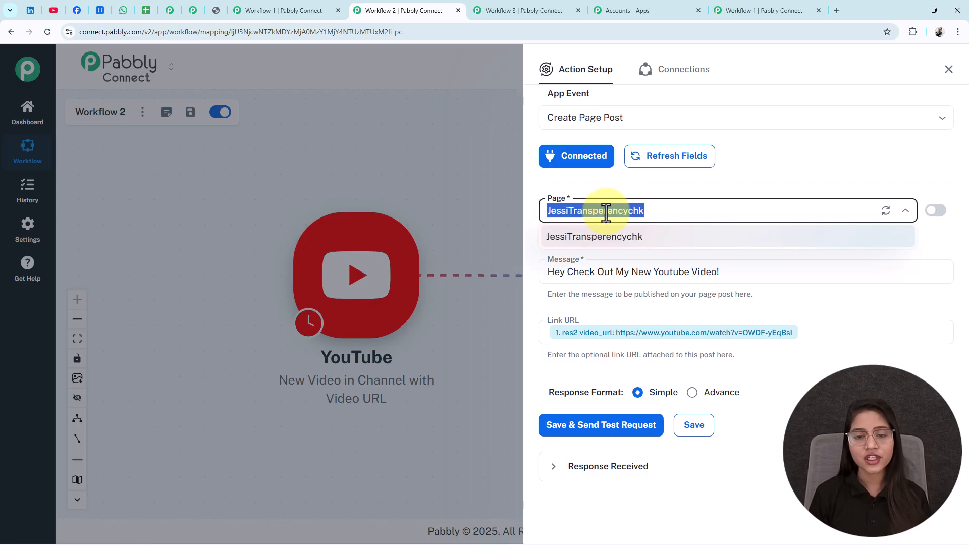
click(713, 210)
click(587, 237)
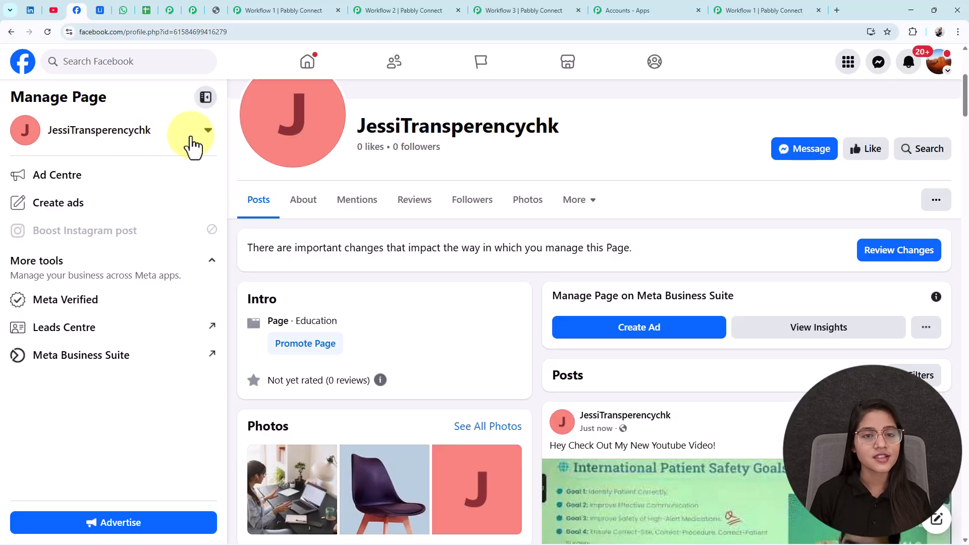
click(410, 12)
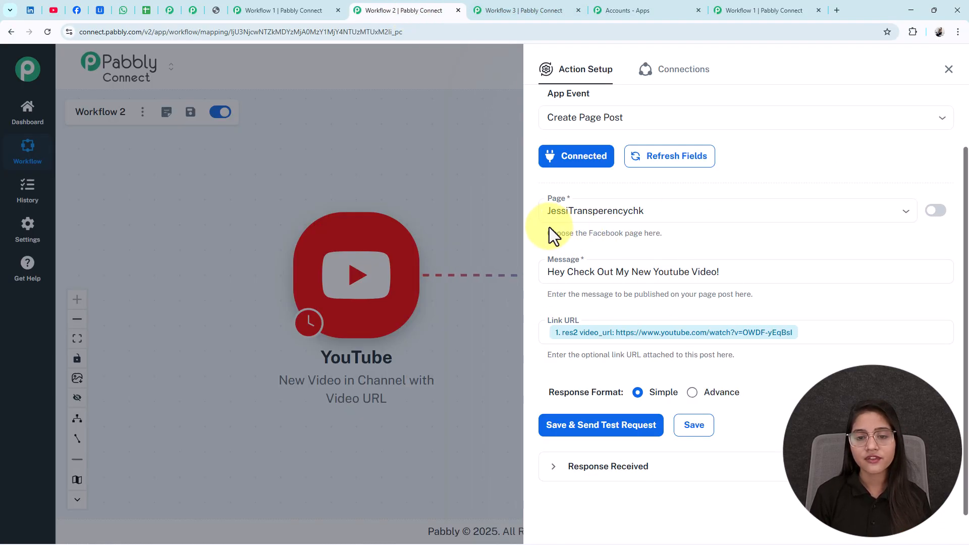
- Review the page post's message and try mapping the YouTube trigger's res2 video_url into the Link URL again, removing the extra entry
click(704, 276)
drag(704, 276, 580, 247)
drag(755, 271, 582, 260)
click(812, 336)
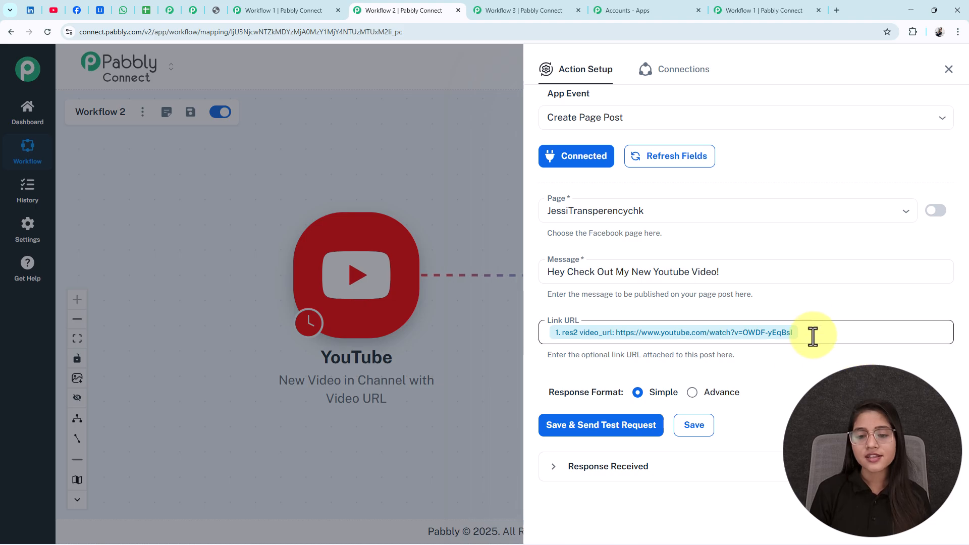
click(812, 336)
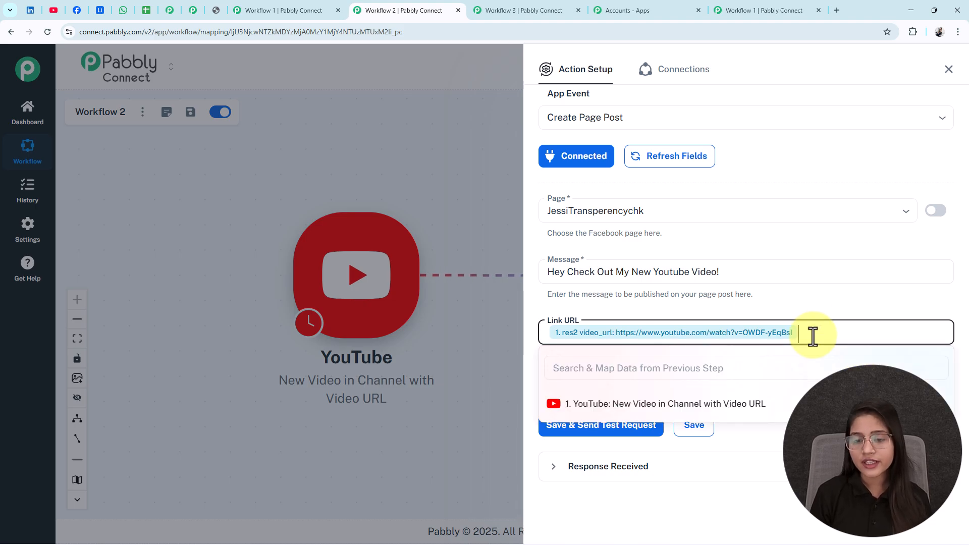
click(651, 406)
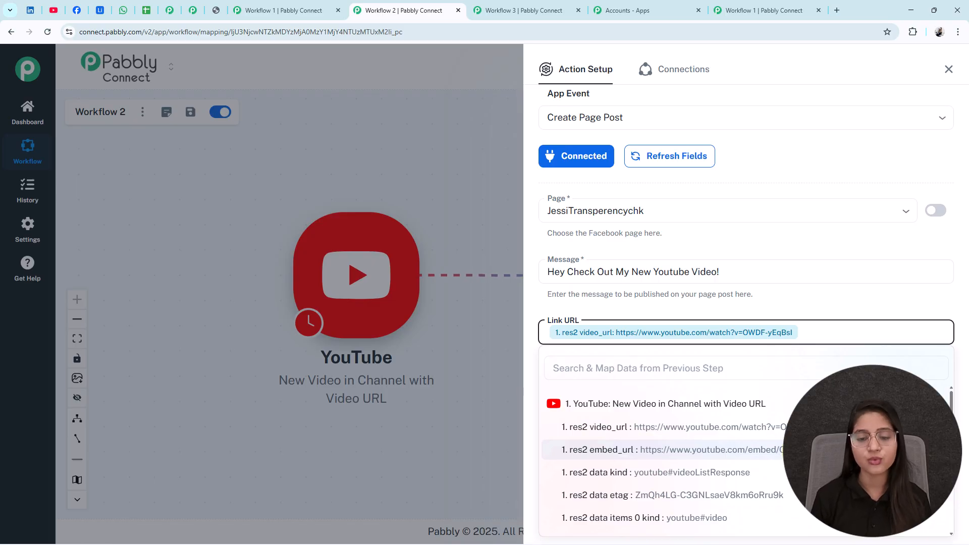
click(768, 427)
key(BackSpace)
click(789, 289)
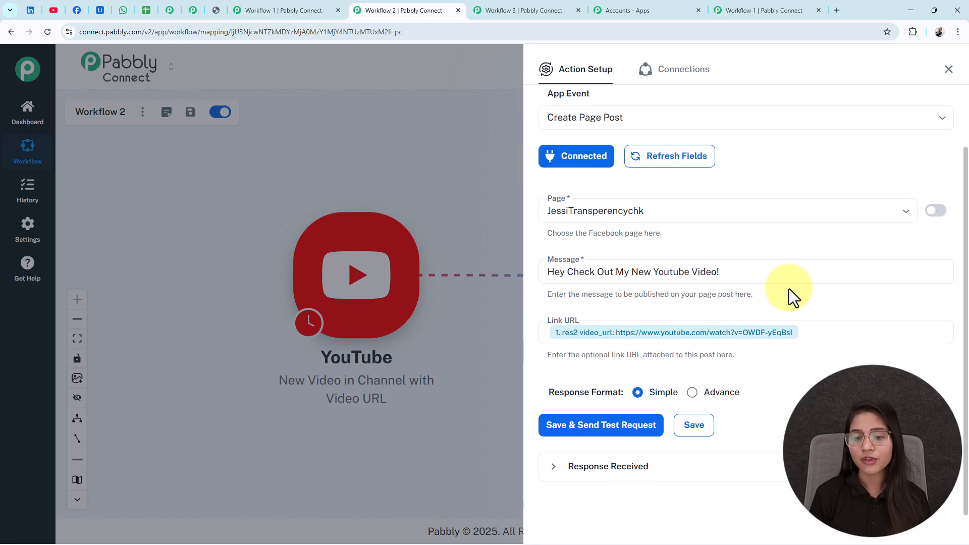
- Save and send a test request for the Create Page Post action, and check the new post on the refreshed JessiTransperencychk page
click(625, 437)
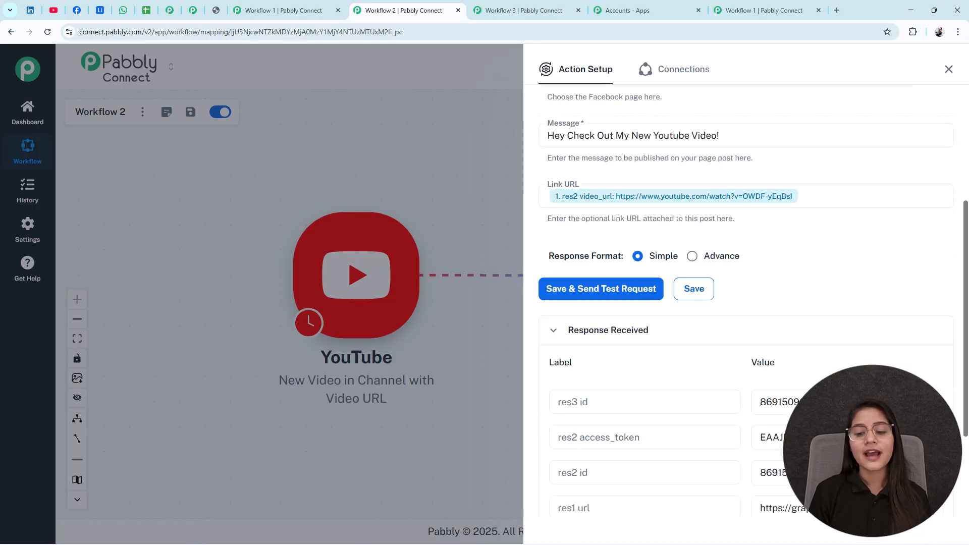
scroll(623, 414, down, 5)
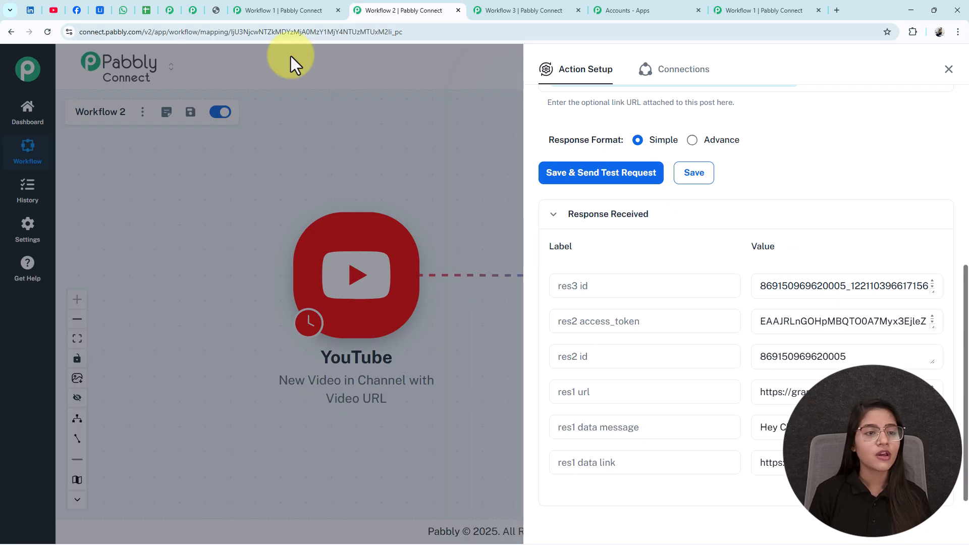
click(77, 10)
click(46, 33)
scroll(534, 231, down, 10)
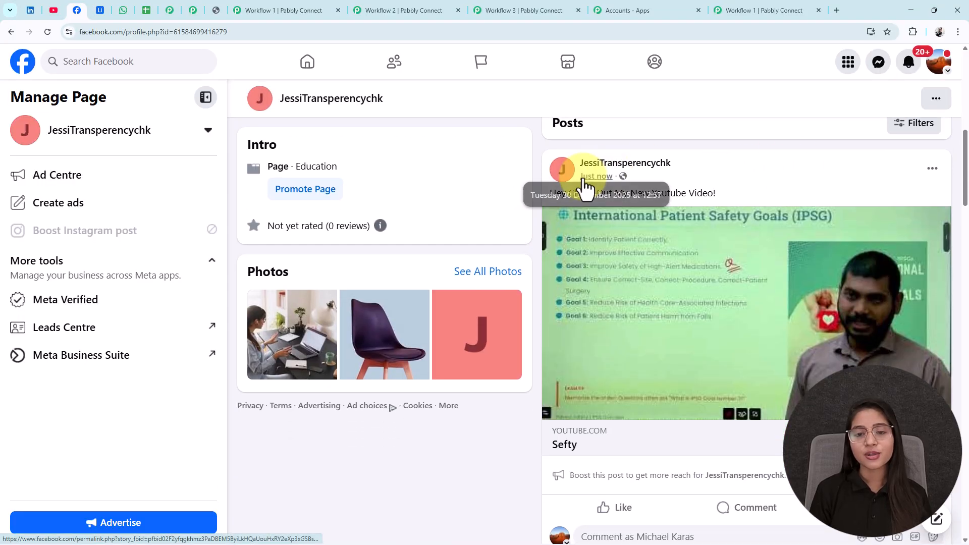
drag(716, 193, 552, 202)
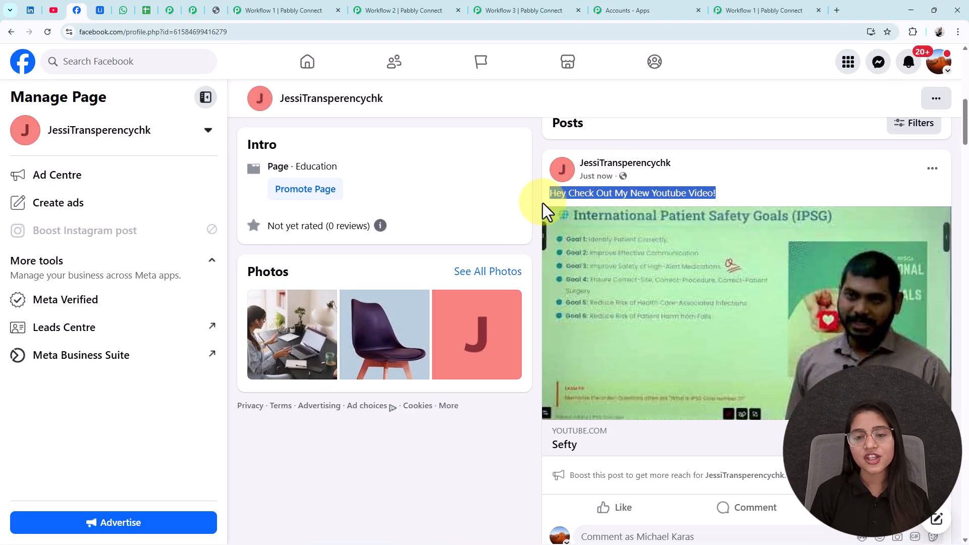
click(612, 195)
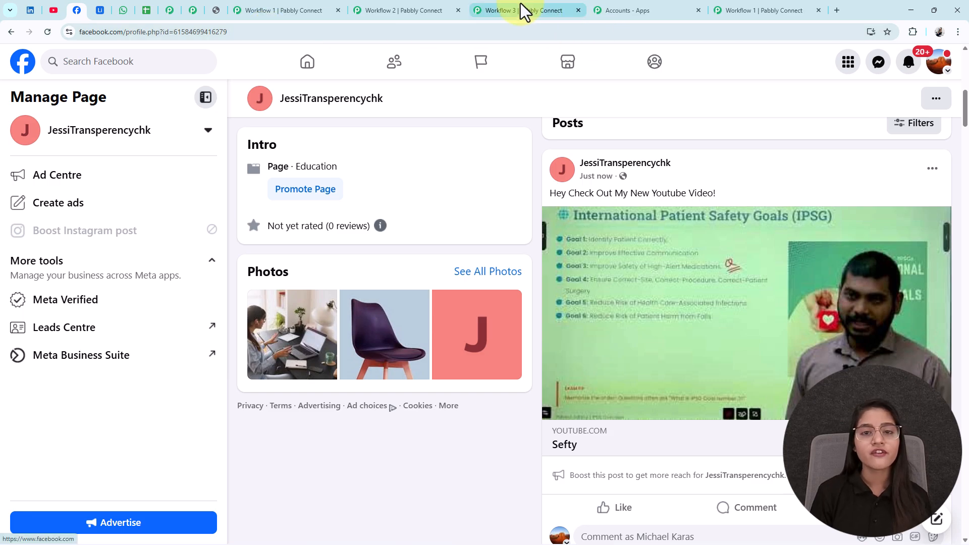
- Compare the action's mapped video link with the videos on the YouTube Demo Channel, and close the action setup
click(404, 11)
scroll(620, 242, up, 5)
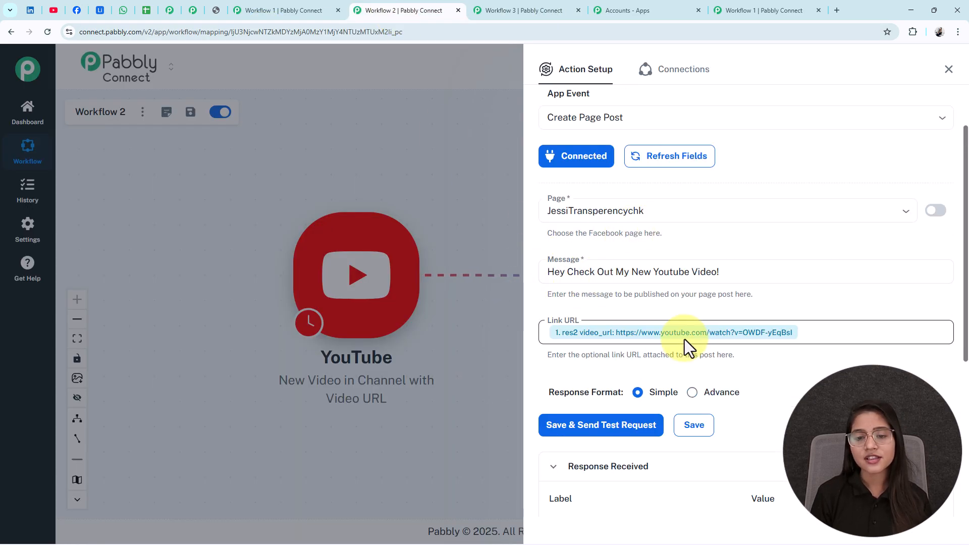
click(60, 12)
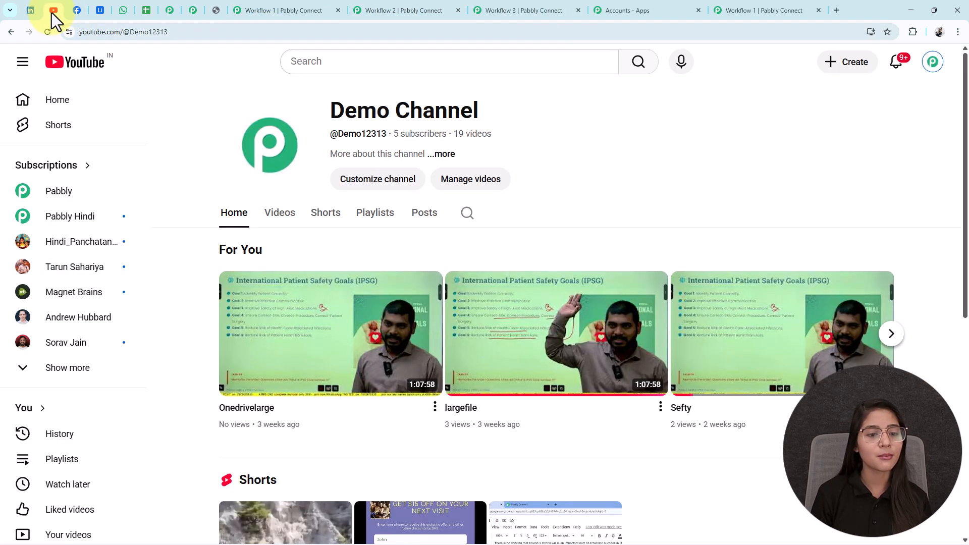
click(381, 10)
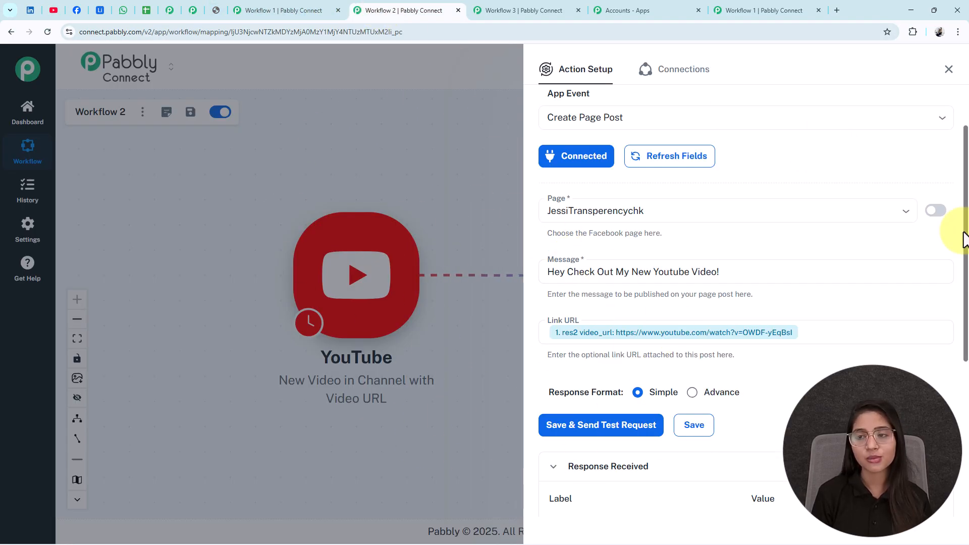
click(949, 69)
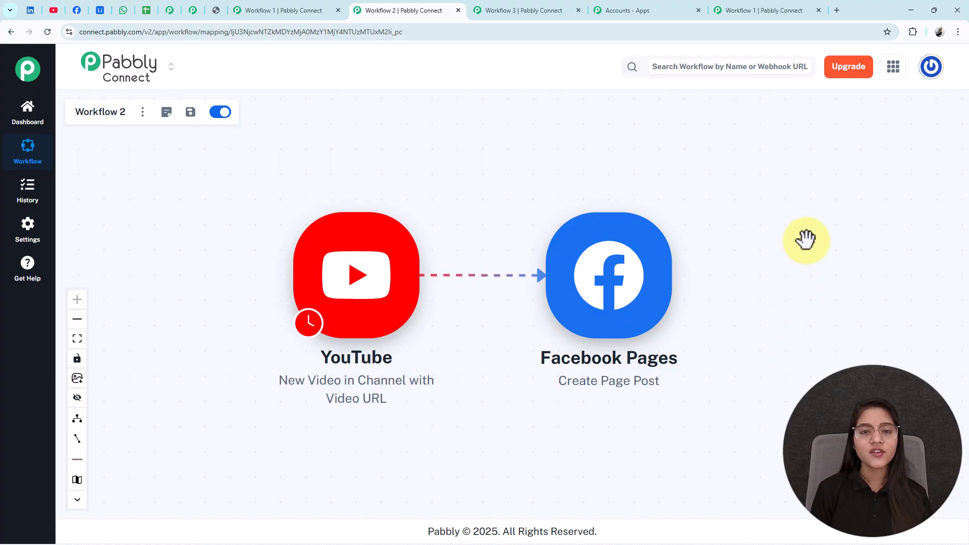
- Open Workflow 3 and reposition the Airtable step higher on the canvas than the LinkedIn trigger
click(512, 2)
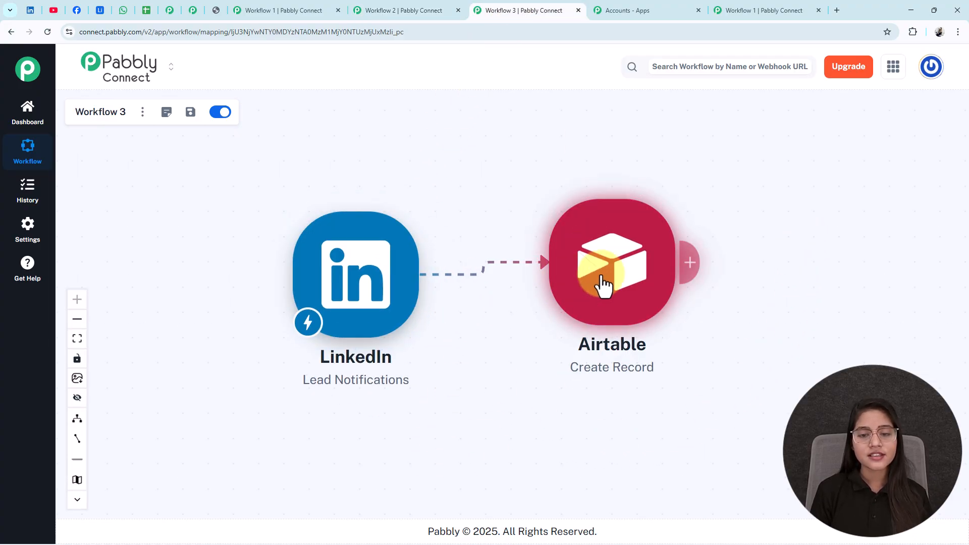
drag(605, 241, 587, 188)
drag(521, 381, 465, 392)
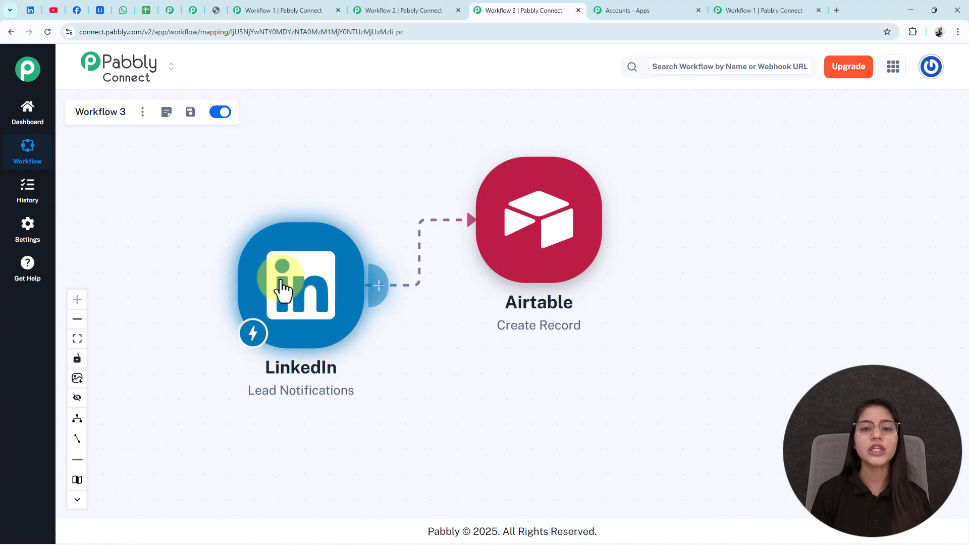
- Look over the LinkedIn ad page and the Leads Data table of the LinkedIn Leads Details base, and return to Workflow 3
click(28, 14)
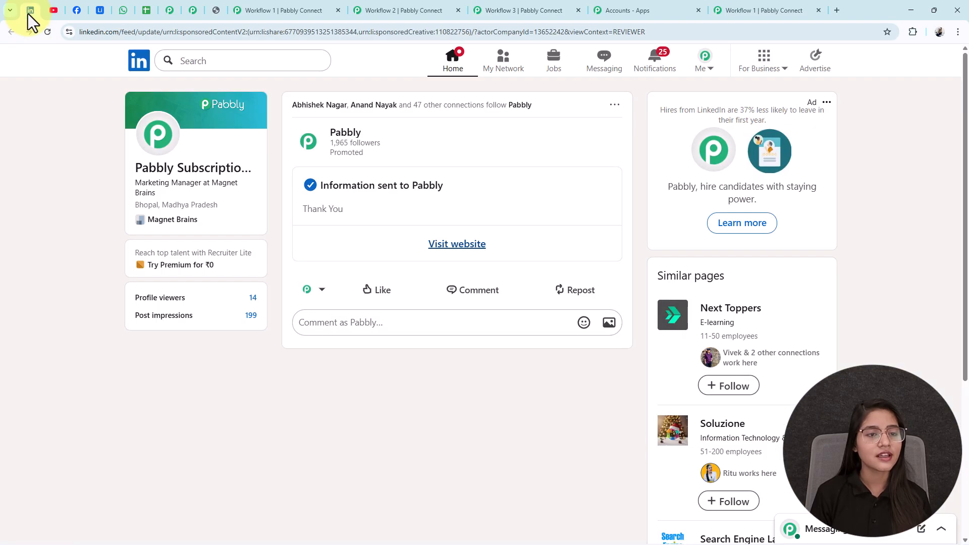
click(96, 11)
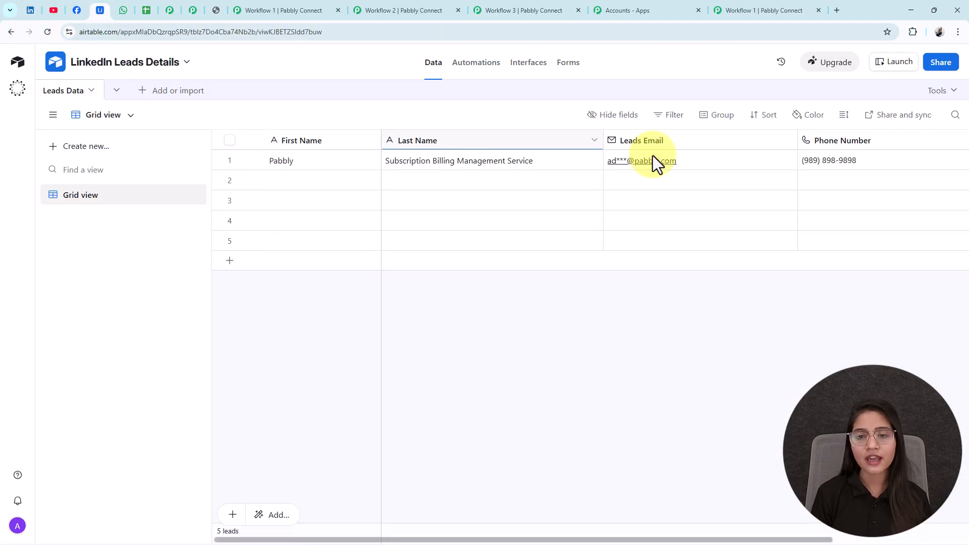
click(508, 9)
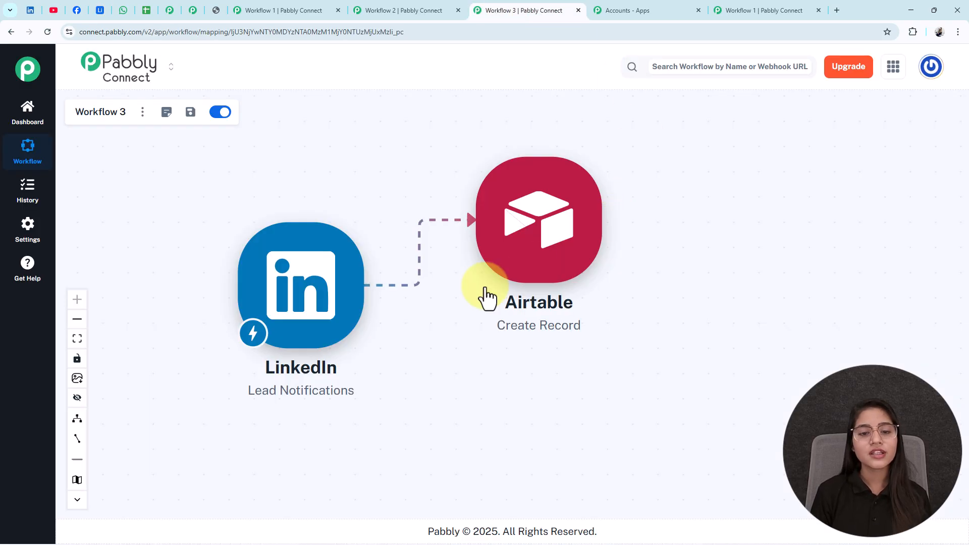
- Open the LinkedIn trigger's setup and review its available app events, keeping Lead Notifications
click(305, 302)
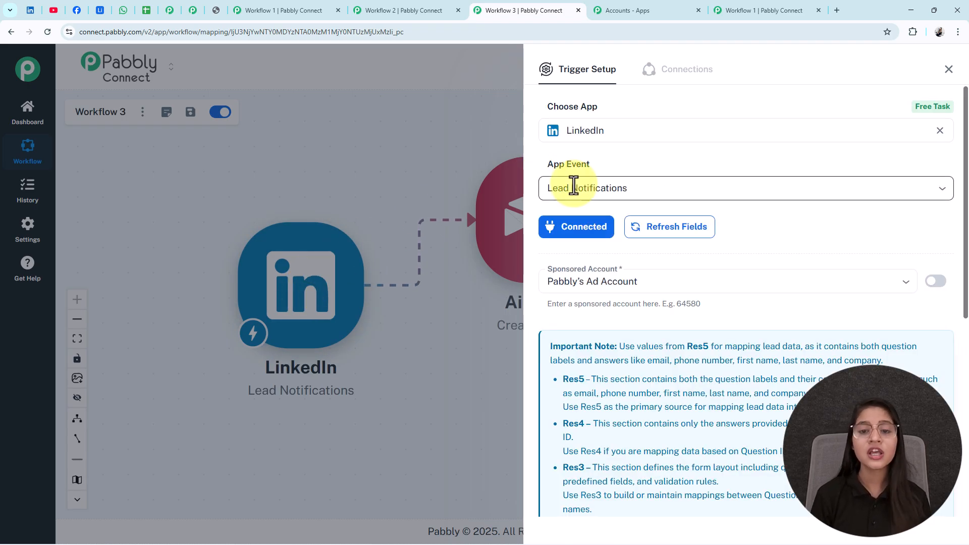
click(574, 187)
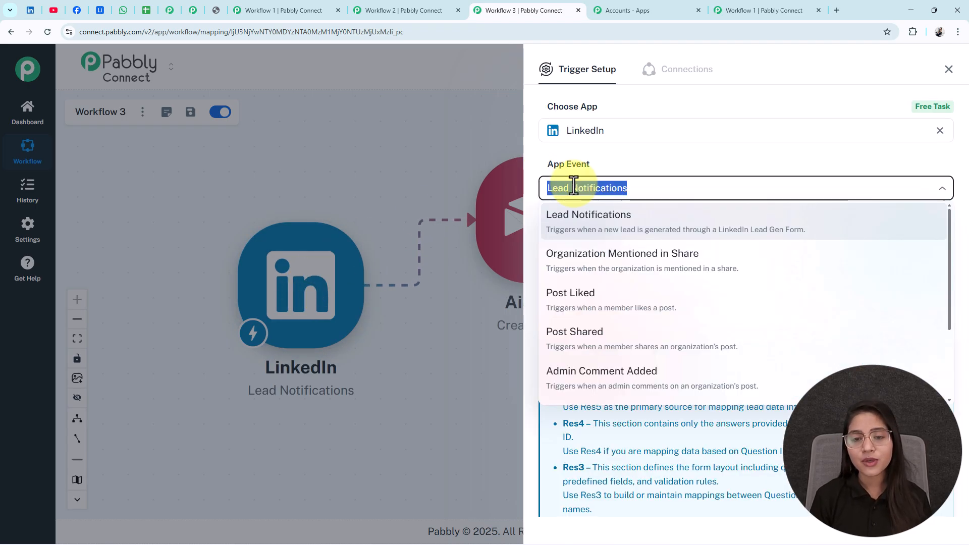
click(613, 157)
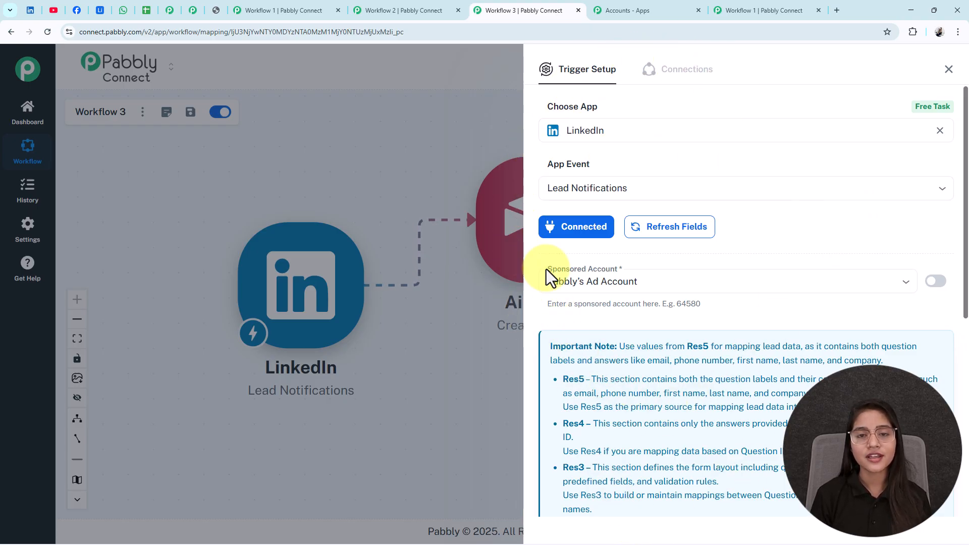
- Try adding a new LinkedIn connection to the Lead Notifications trigger, and save the existing LinkedIn #9 connection instead
click(575, 234)
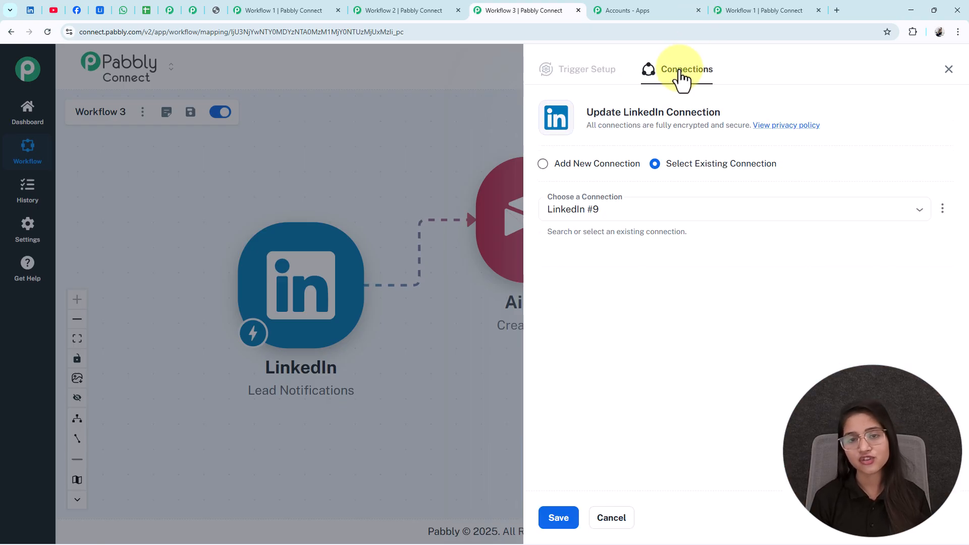
click(542, 164)
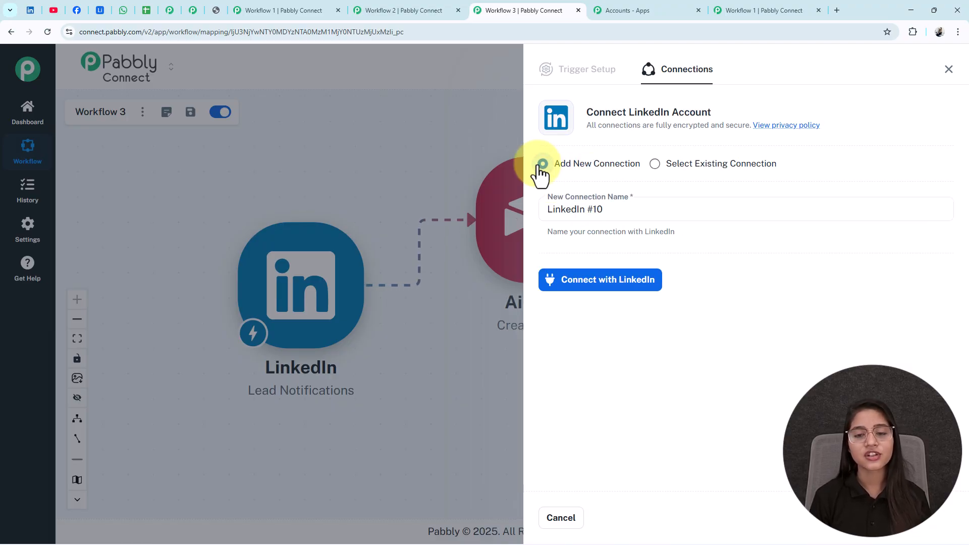
click(556, 286)
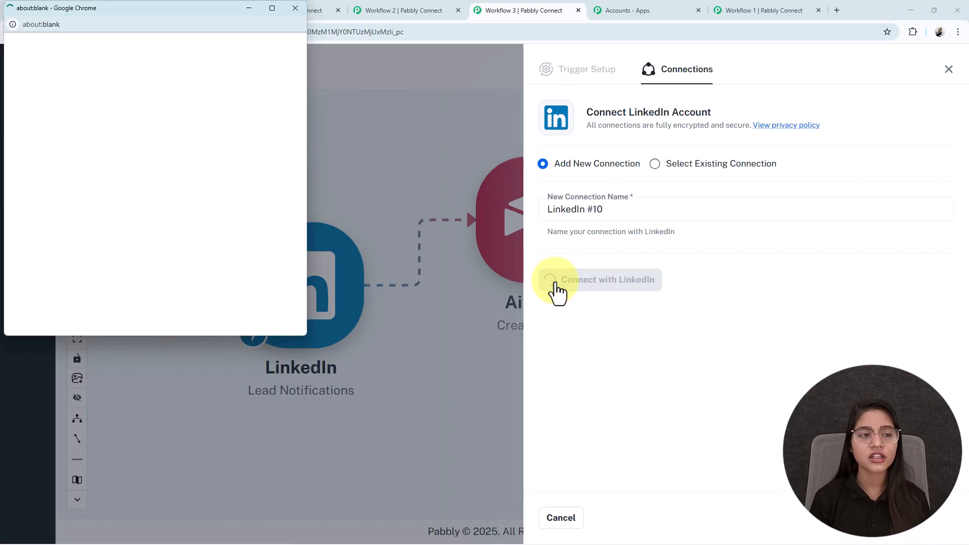
scroll(120, 224, down, 2)
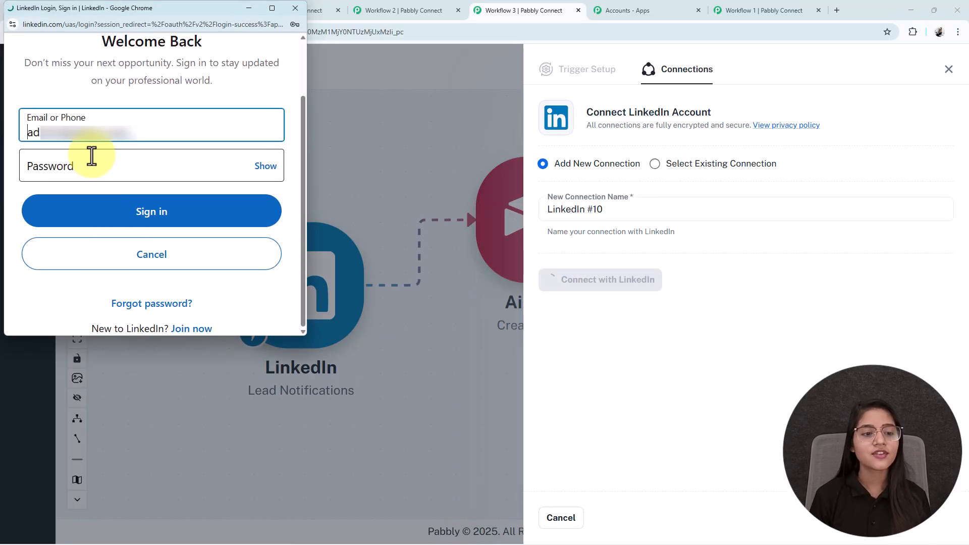
click(296, 8)
click(654, 163)
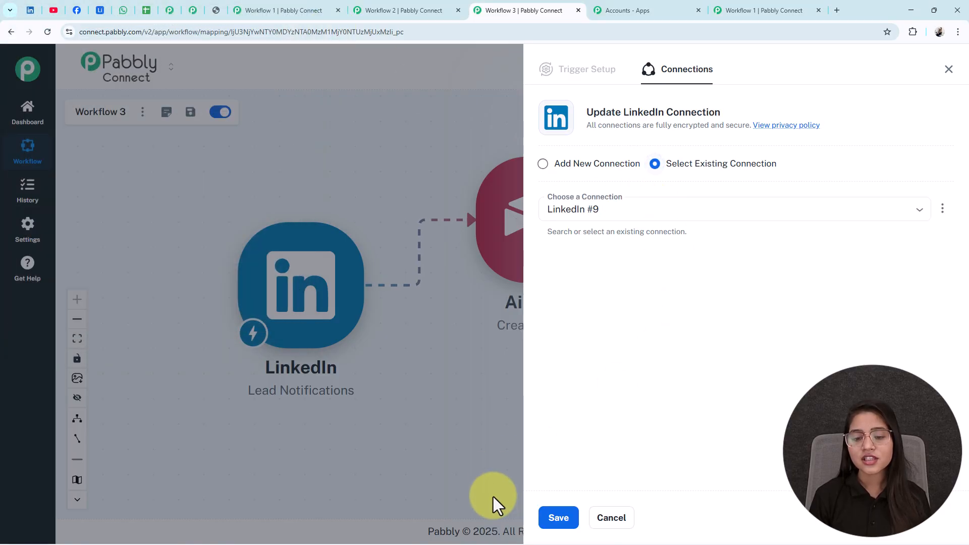
click(554, 520)
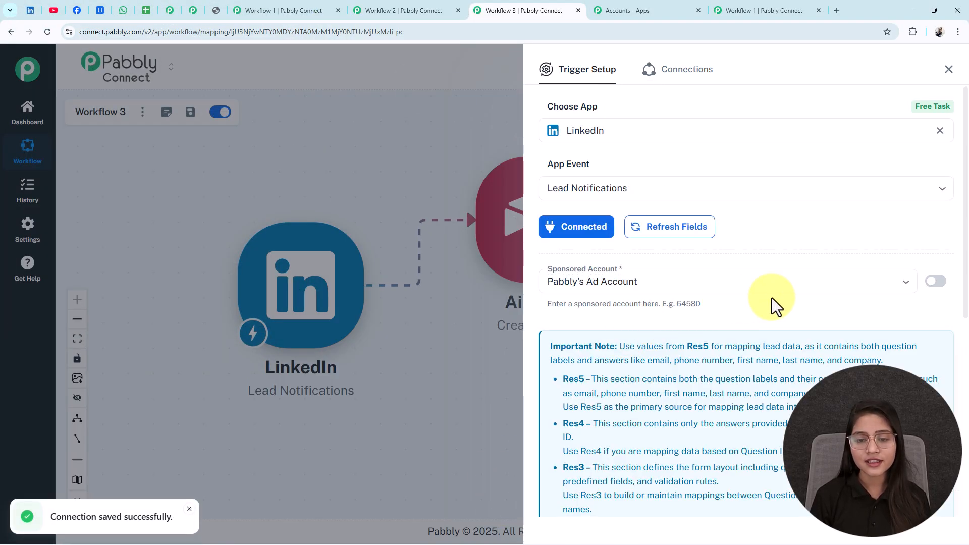
- Compare the trigger's sponsored account, Pabbly's Ad Account, with the accounts listed in LinkedIn Campaign Manager
scroll(616, 177, down, 2)
click(606, 182)
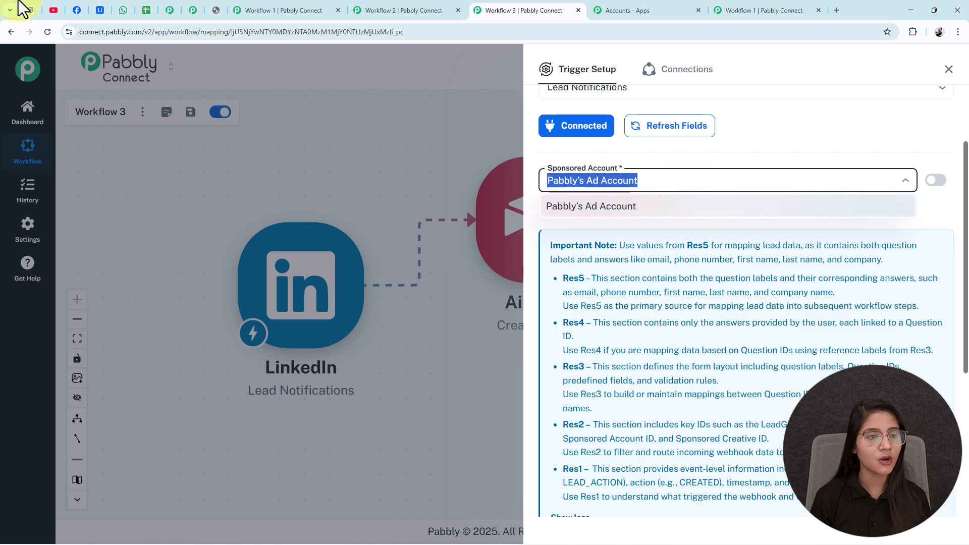
click(31, 10)
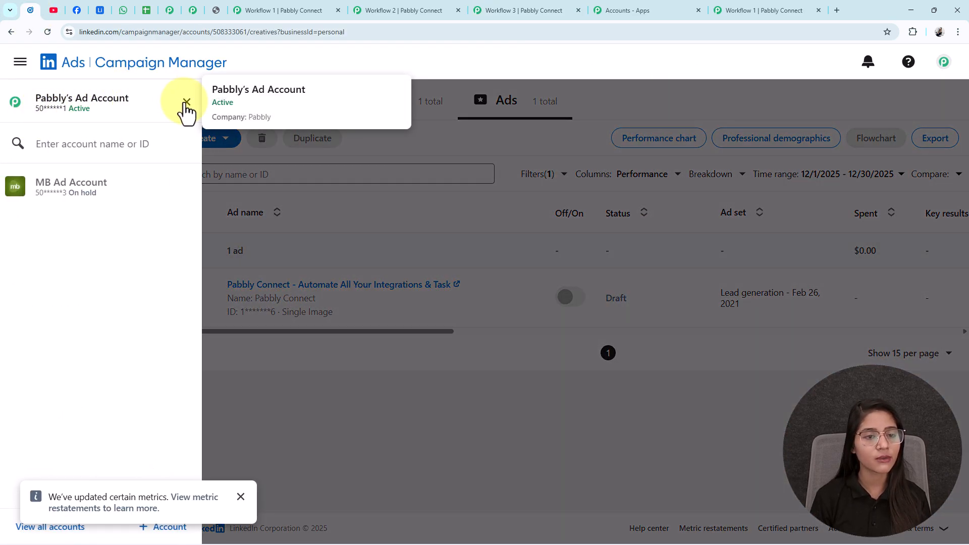
click(186, 103)
click(510, 11)
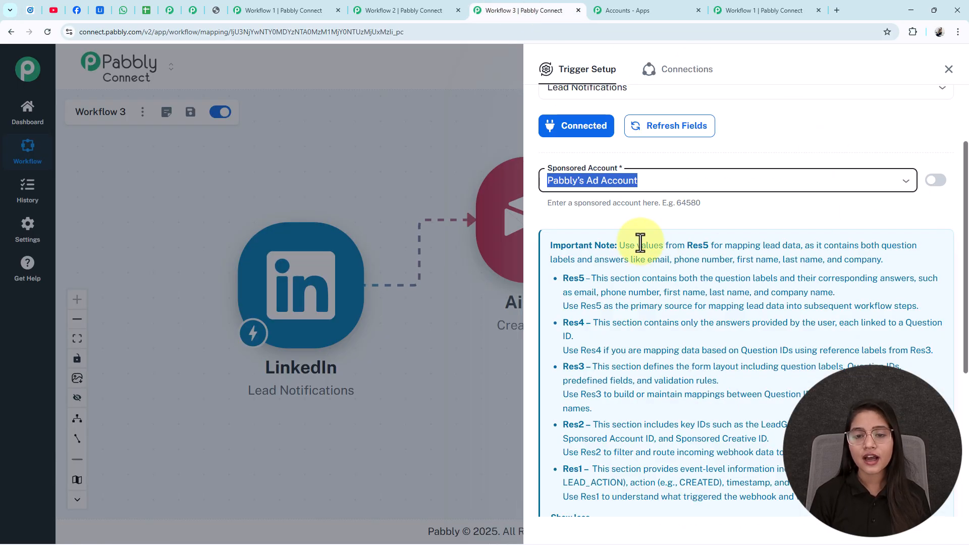
- Save the LinkedIn trigger and send a test request to start waiting for a webhook response
scroll(666, 302, down, 4)
click(574, 399)
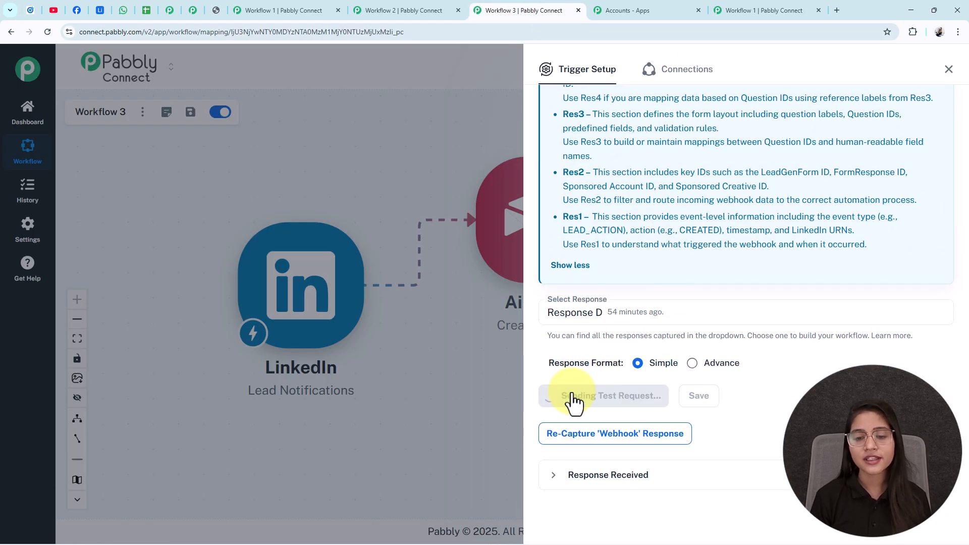
click(536, 352)
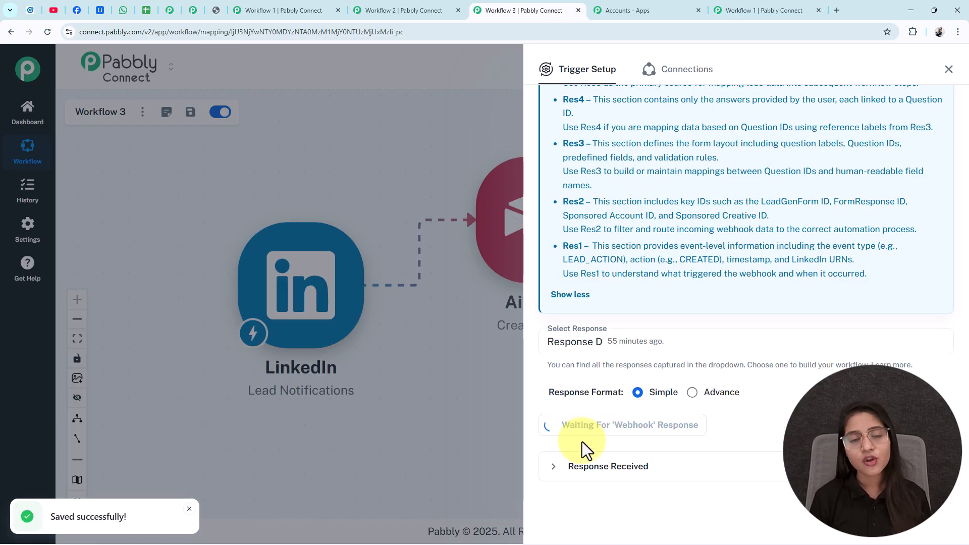
- Open the Pabbly Connect ad from LinkedIn Campaign Manager and submit its Apply Now lead form with the prefilled contact details
click(30, 10)
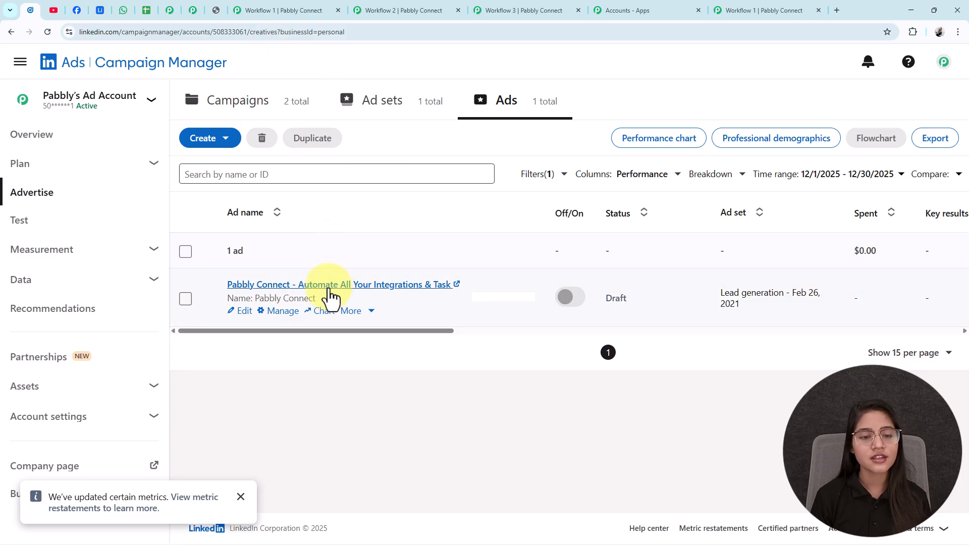
click(329, 291)
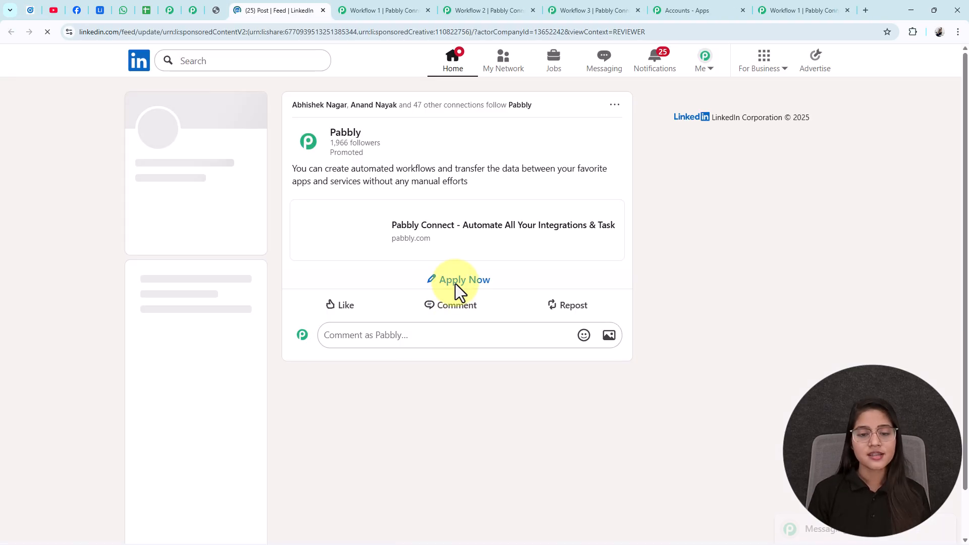
click(456, 284)
scroll(450, 456, down, 1)
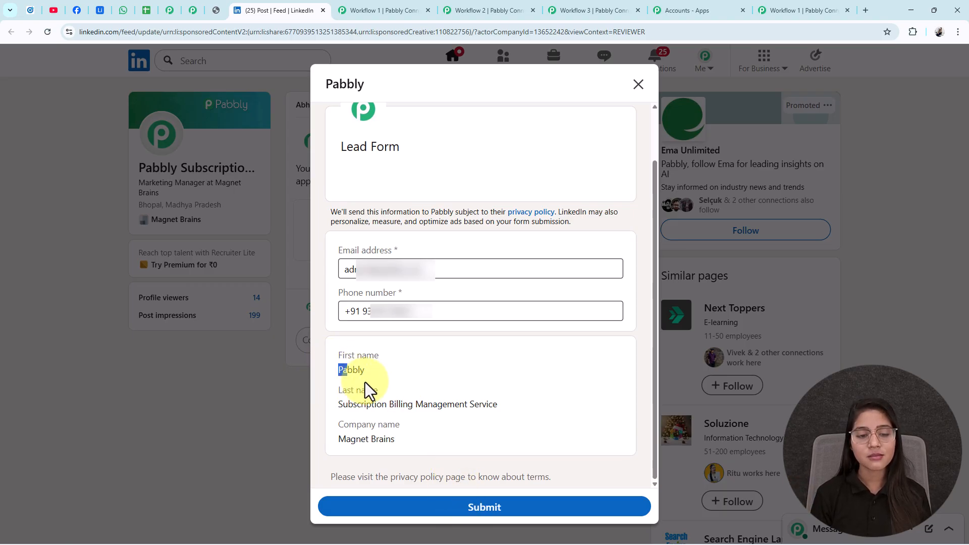
click(455, 433)
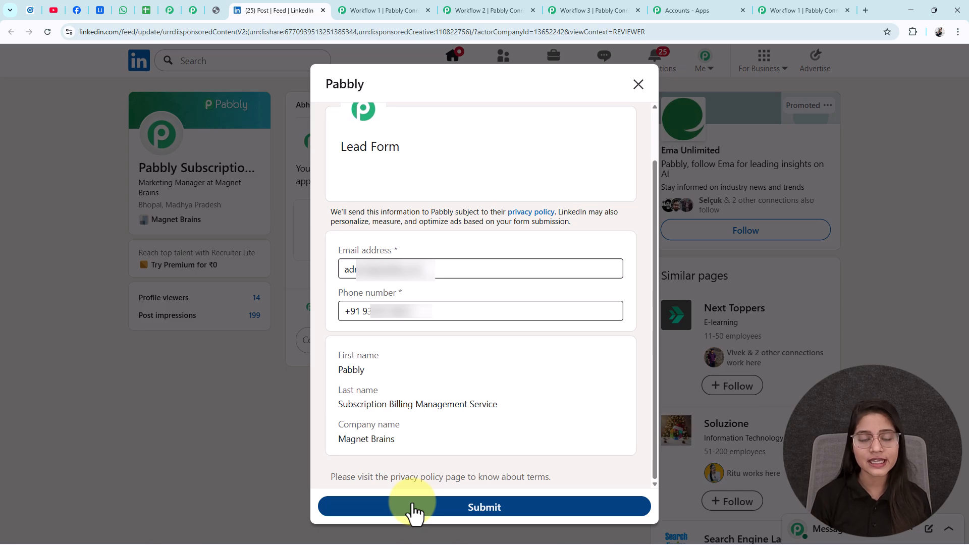
click(450, 509)
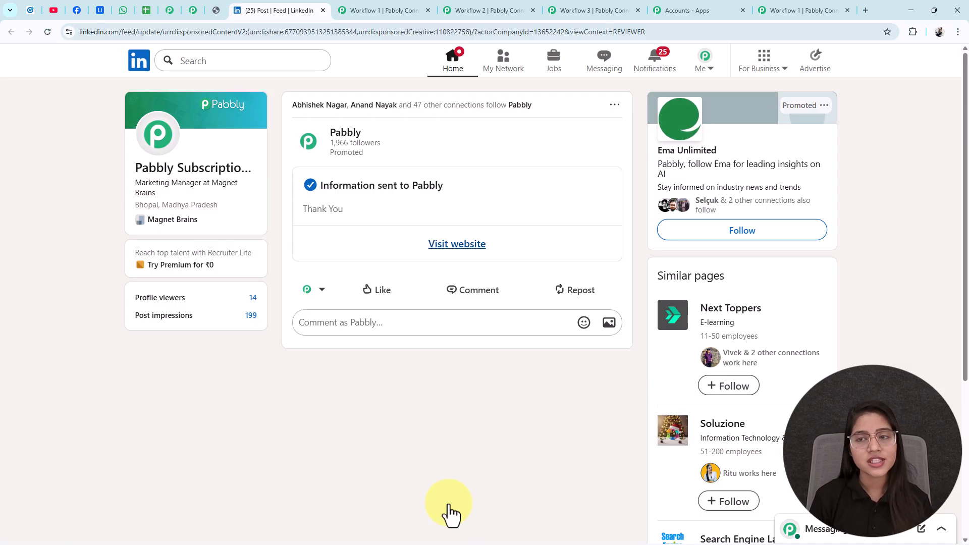
- Return to Workflow 3 and review the lead data captured in the LinkedIn trigger's Response E, closing the trigger setup
click(593, 11)
click(713, 350)
click(942, 343)
click(936, 342)
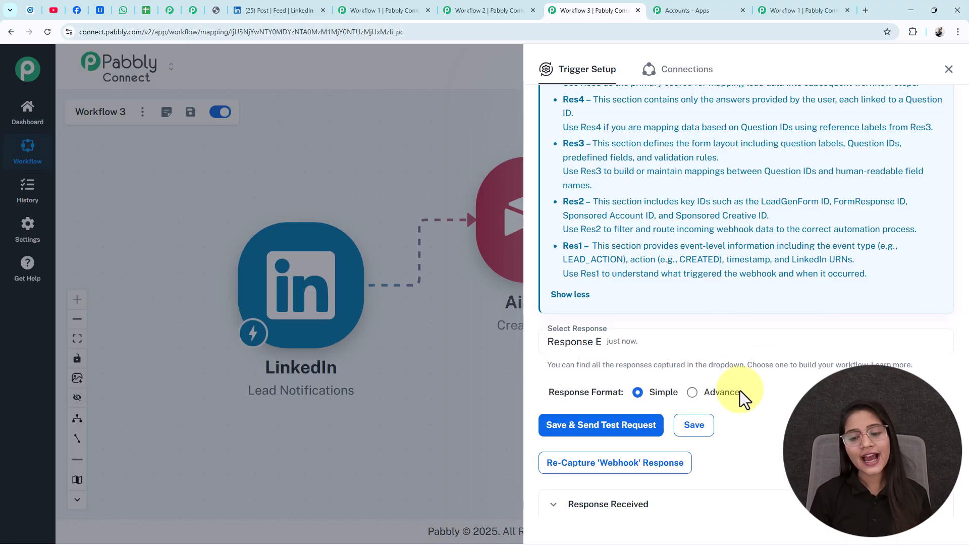
scroll(645, 302, down, 1)
click(644, 299)
click(645, 317)
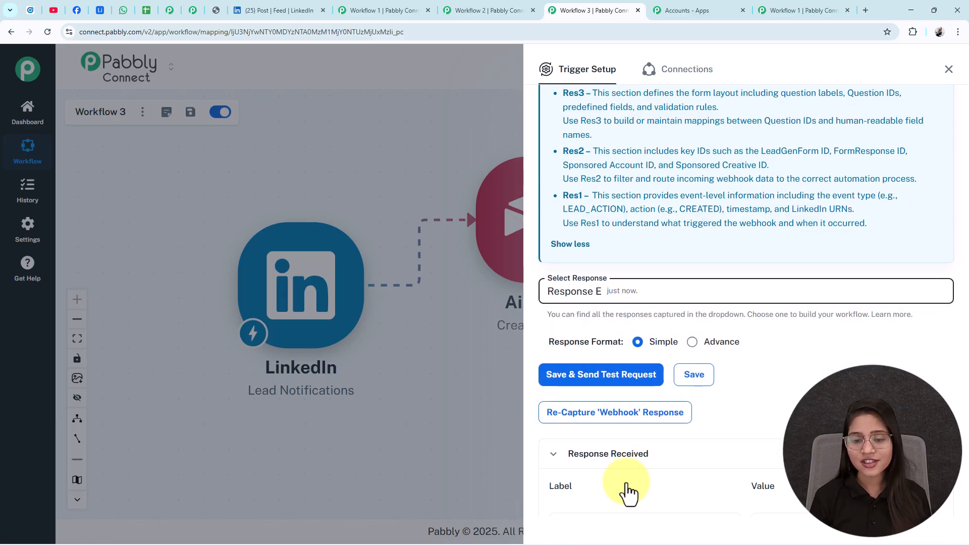
scroll(746, 435, down, 5)
scroll(772, 342, down, 1)
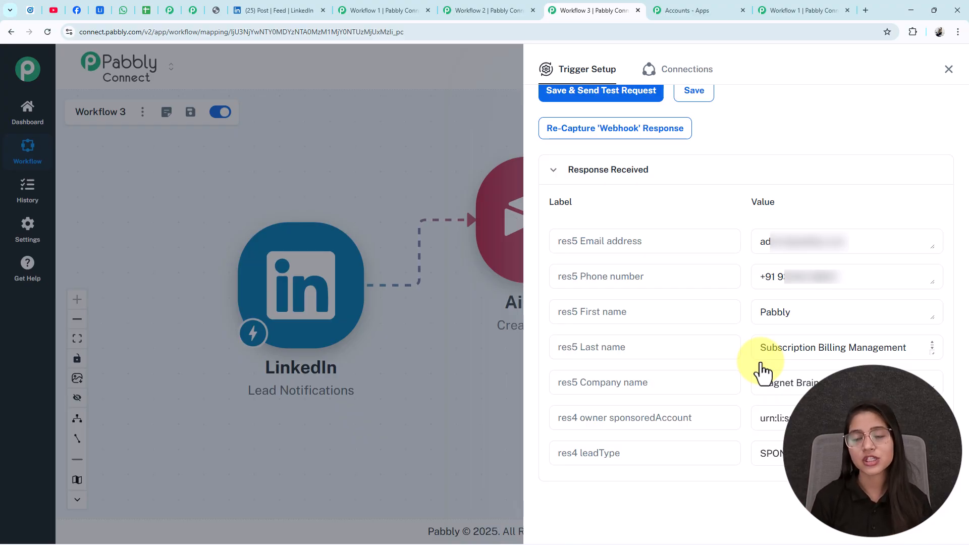
click(948, 70)
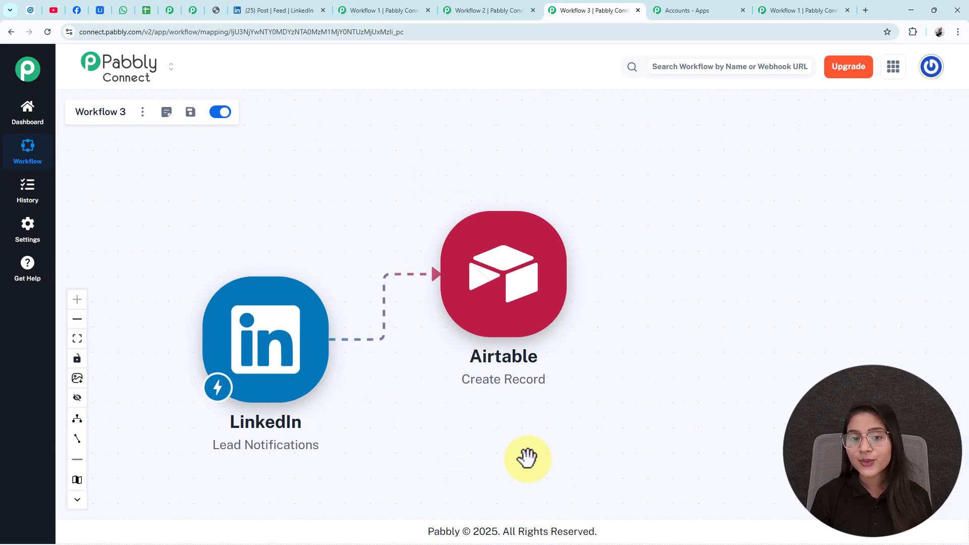
- Open the connection settings of the Airtable Create Record action and compare its new and existing connection options
click(493, 288)
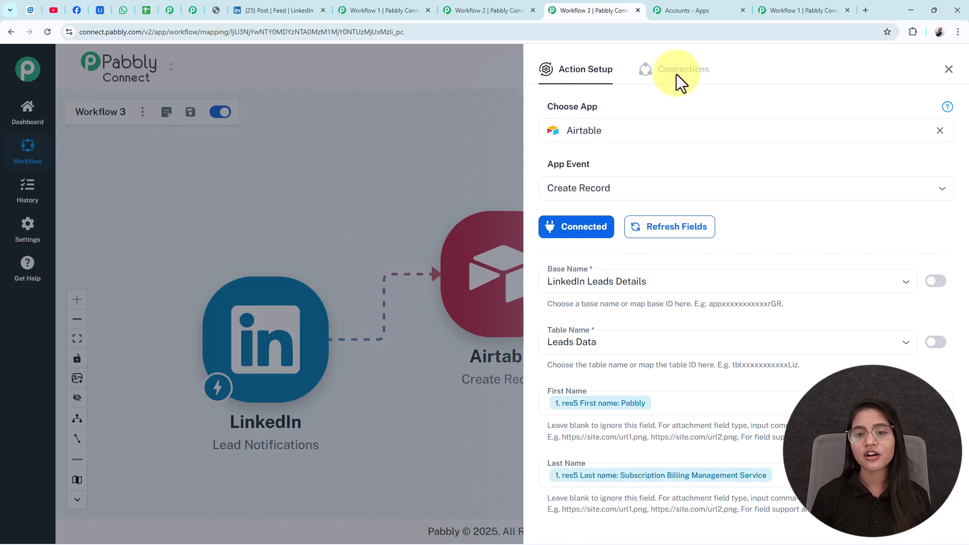
click(659, 77)
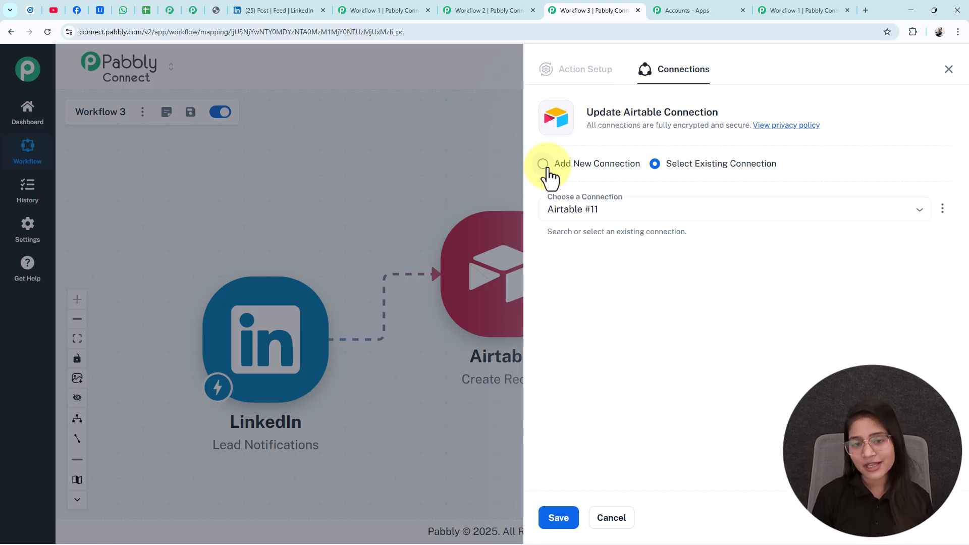
click(544, 164)
double_click(675, 165)
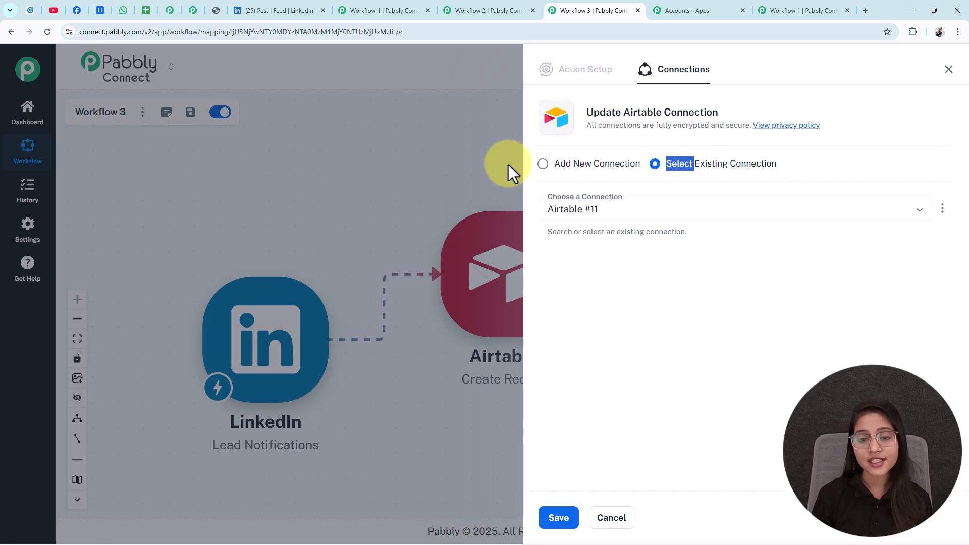
- Try connecting a new Airtable account as Airtable #12, adding all resources to the access request
click(542, 170)
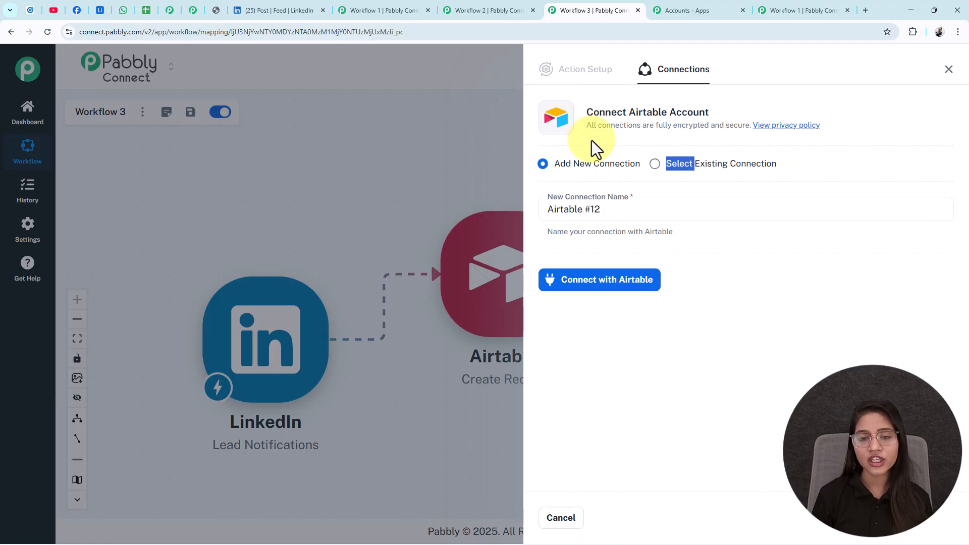
click(593, 281)
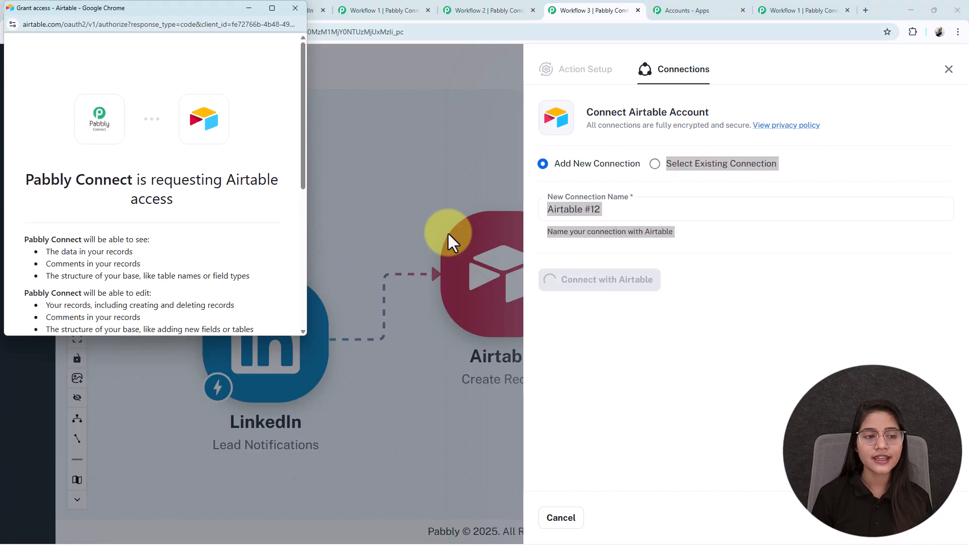
scroll(86, 157, down, 5)
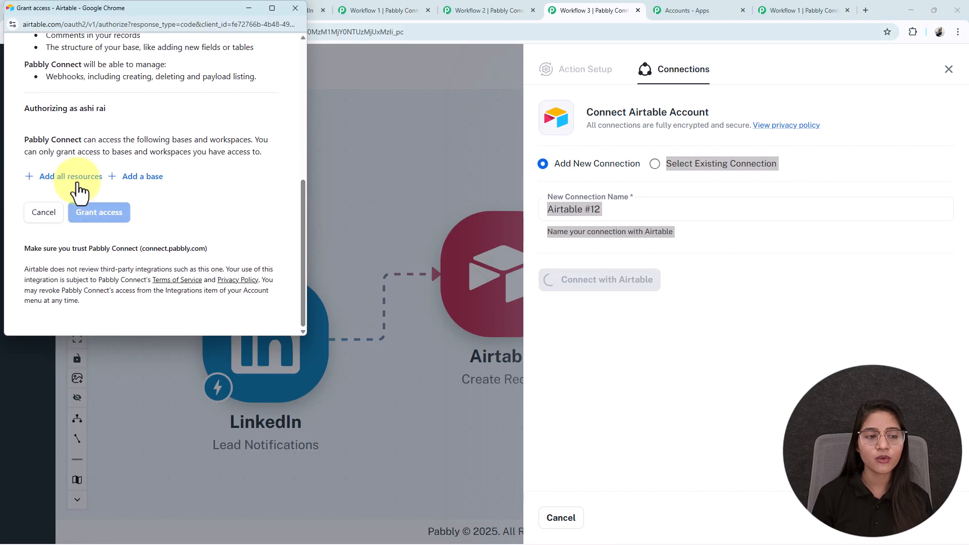
click(80, 177)
click(64, 220)
click(64, 219)
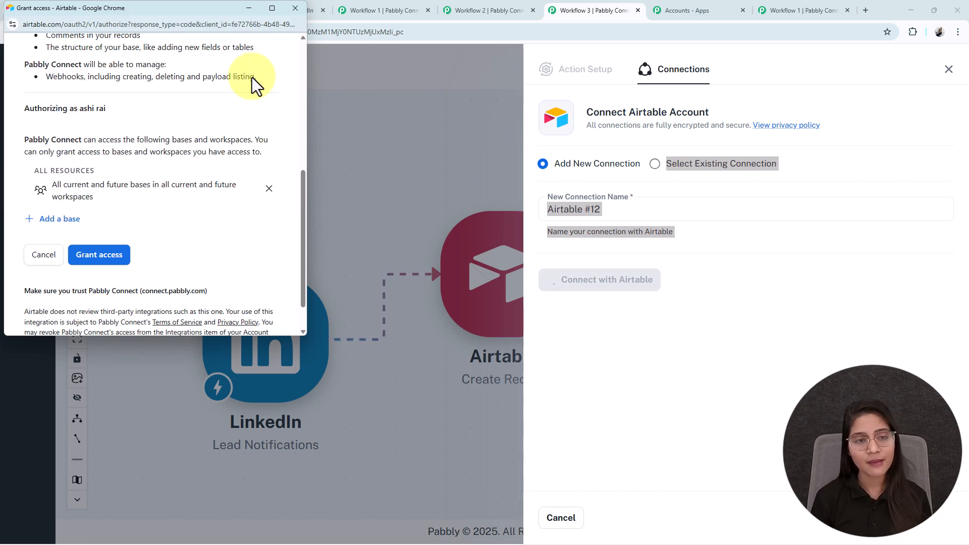
click(302, 8)
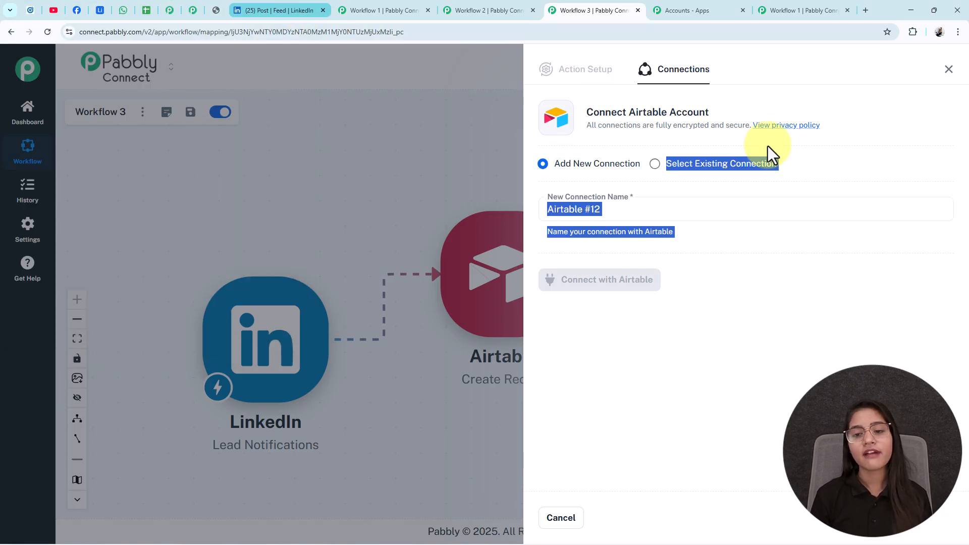
- Save the existing Airtable #11 connection and select LinkedIn Leads Details as the action's base
click(655, 164)
click(556, 519)
scroll(767, 287, down, 3)
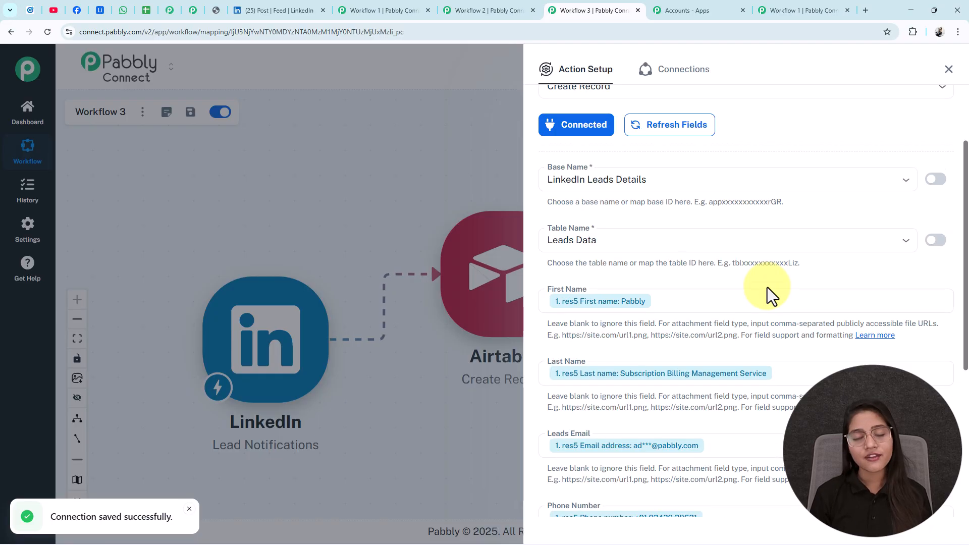
click(625, 128)
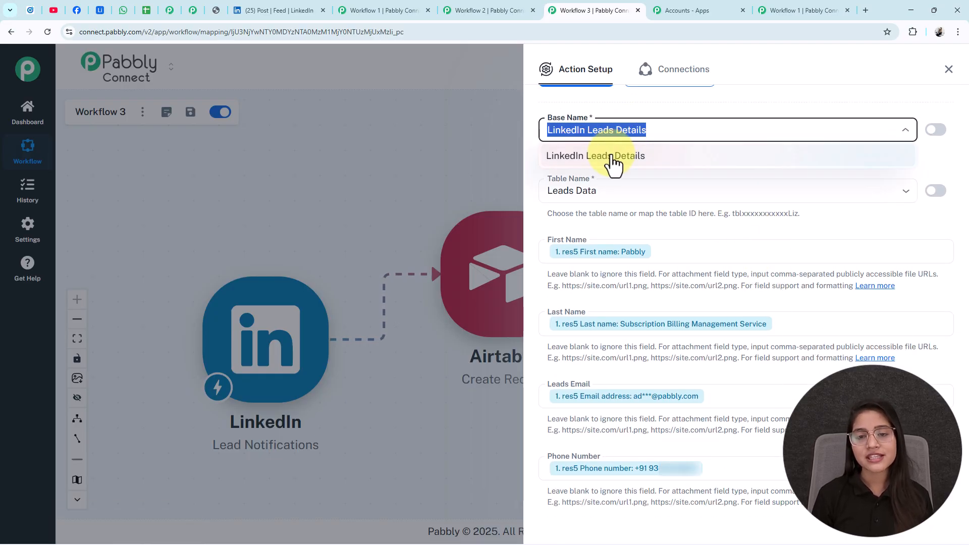
click(613, 160)
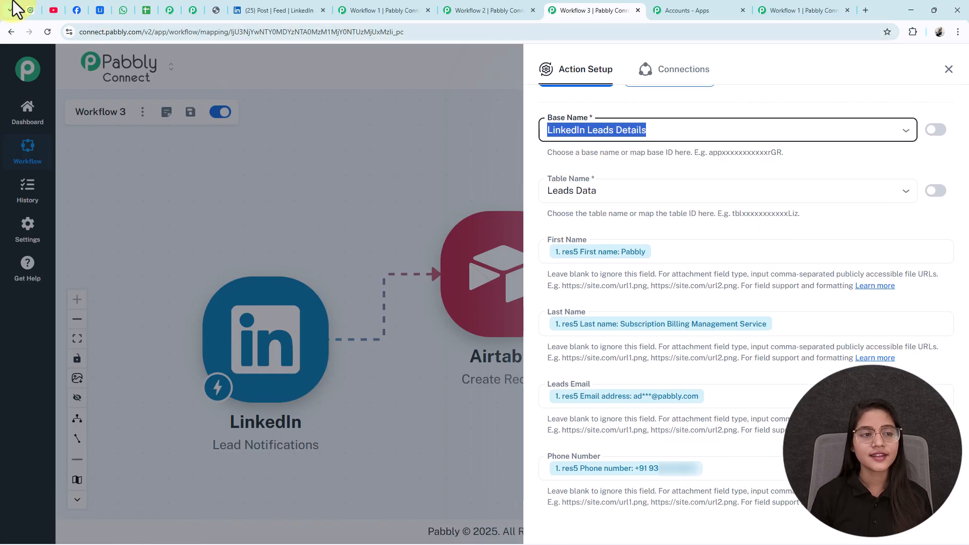
- Compare the Leads Data table in Airtable with the action's field mappings, and view the LinkedIn data available for First Name
click(99, 10)
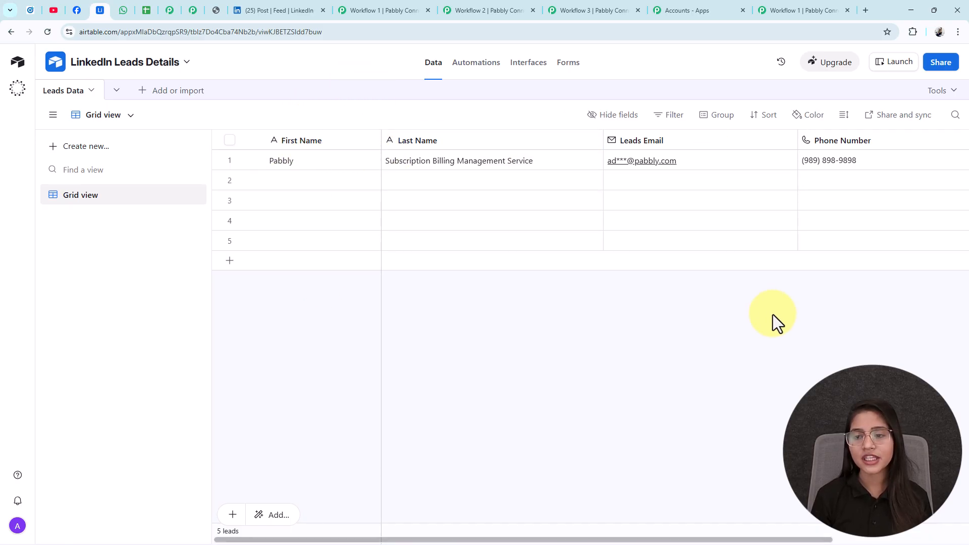
click(561, 9)
click(814, 178)
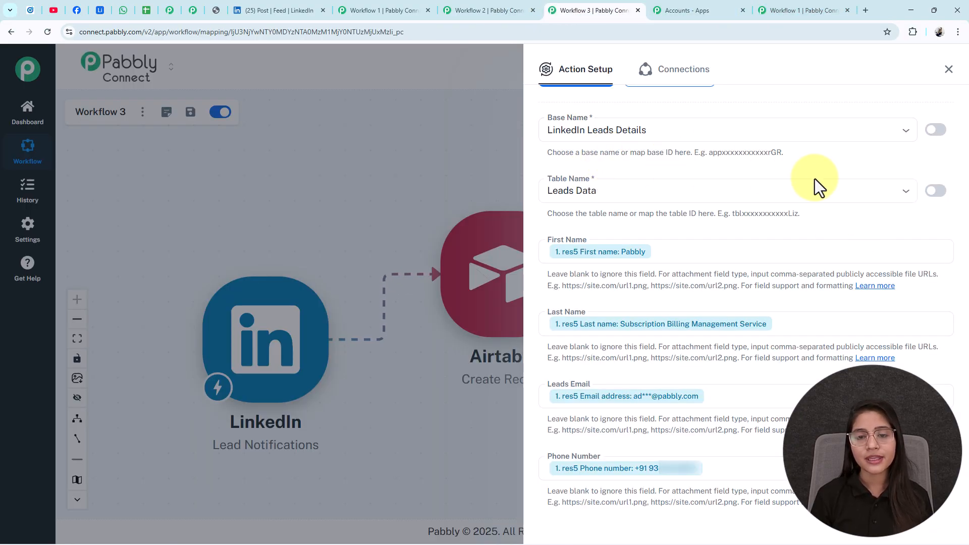
scroll(816, 178, down, 1)
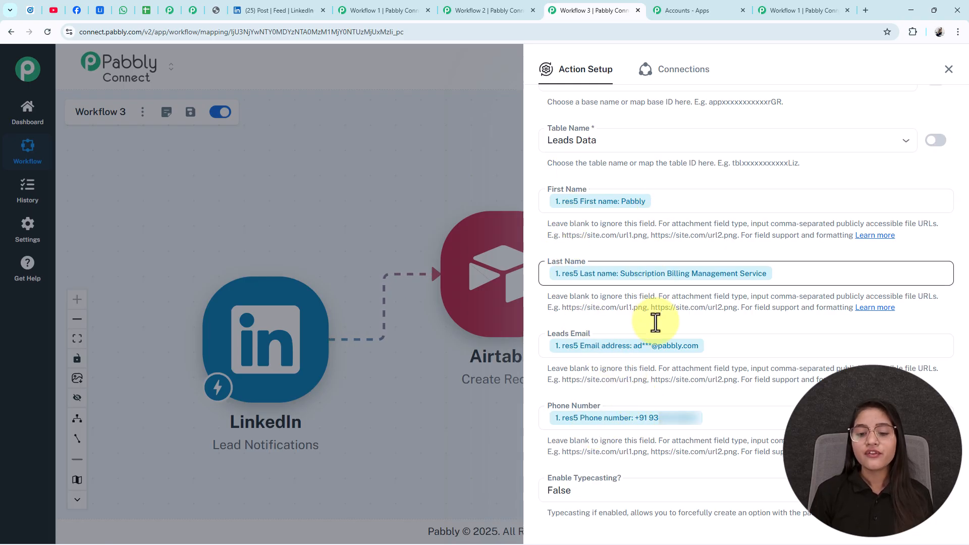
click(679, 204)
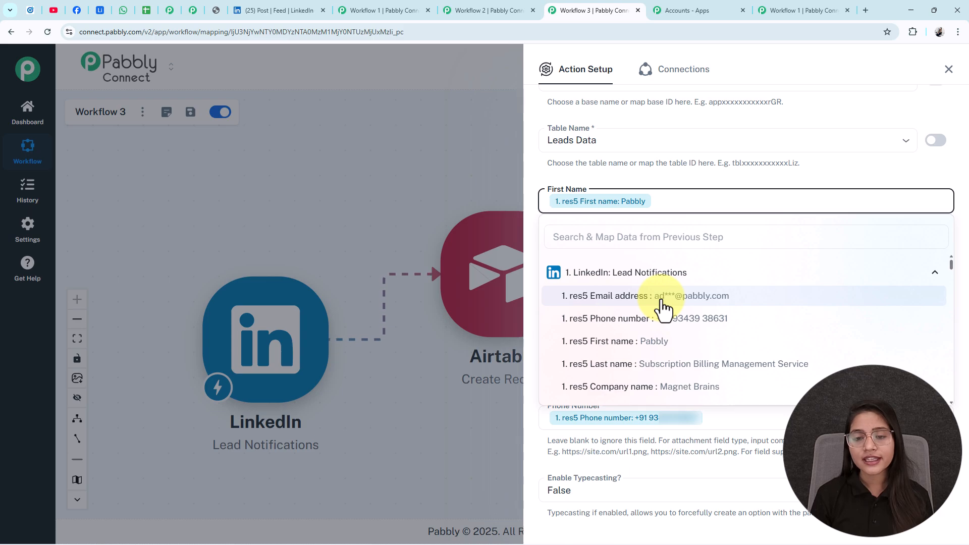
scroll(661, 306, down, 5)
click(461, 433)
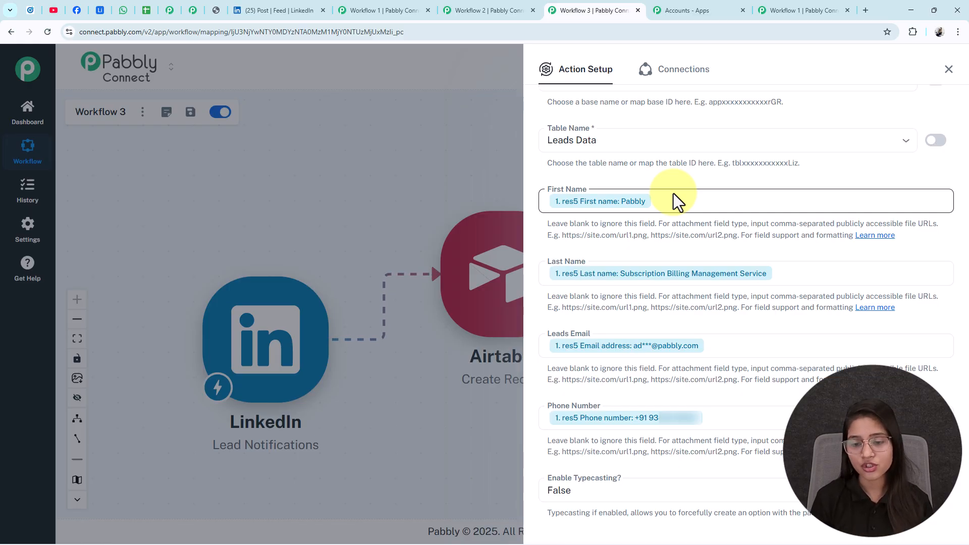
- Save the Airtable action, send a test request and review the response received
scroll(671, 335, up, 1)
scroll(670, 333, down, 4)
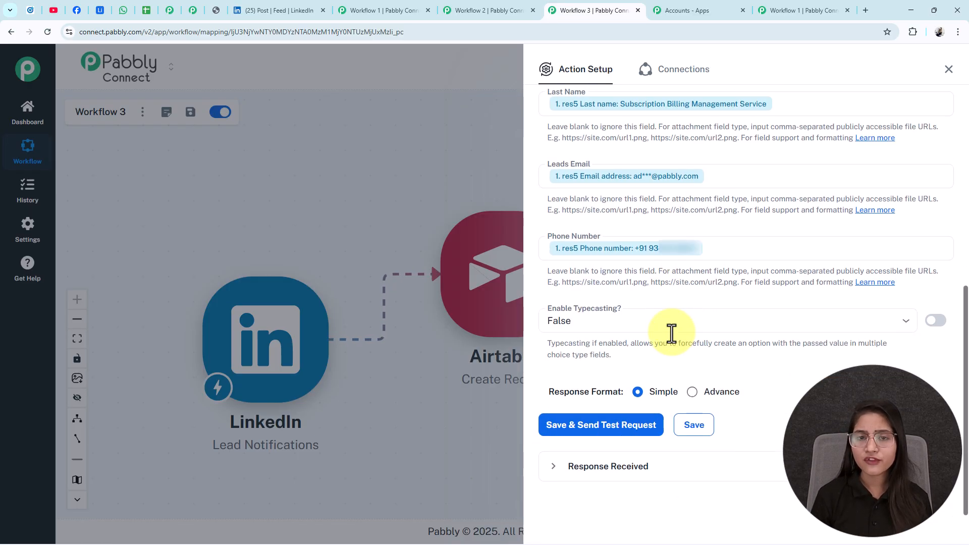
click(605, 429)
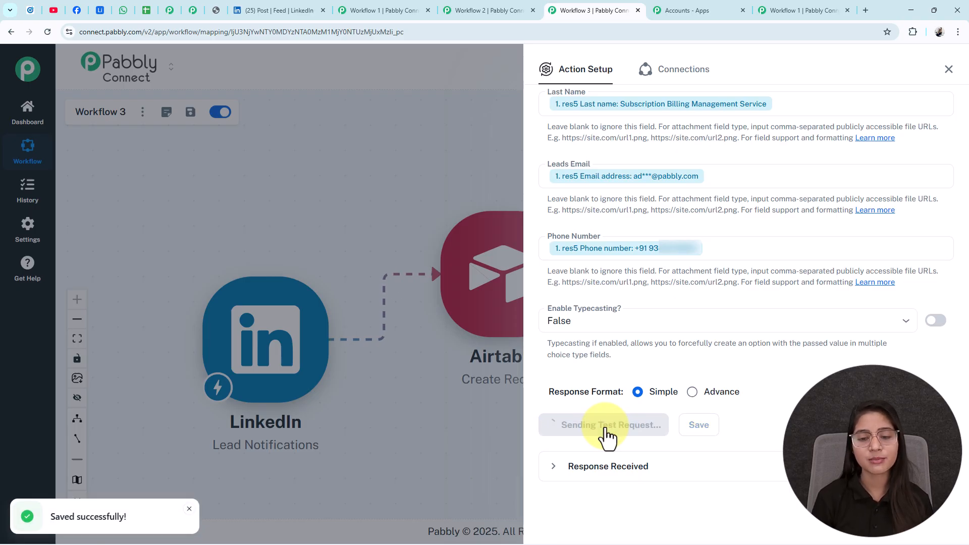
scroll(609, 454, down, 2)
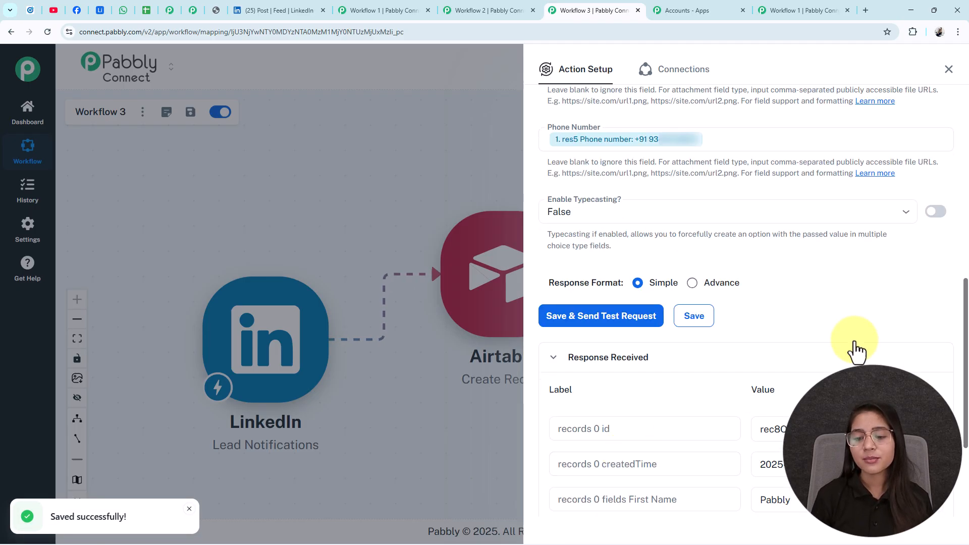
scroll(907, 362, down, 3)
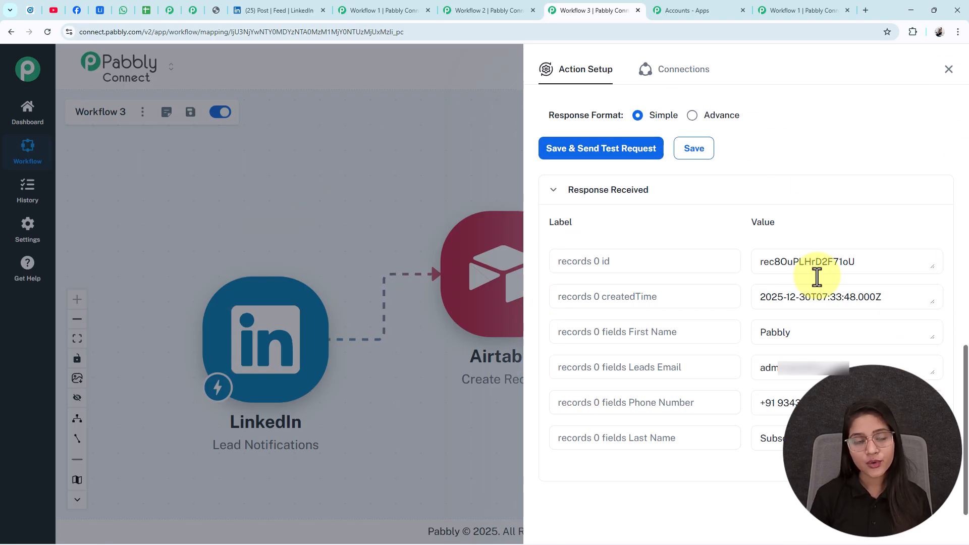
- Check the Leads Data table in Airtable for the new lead record, and close the Airtable action setup in Workflow 3
click(100, 11)
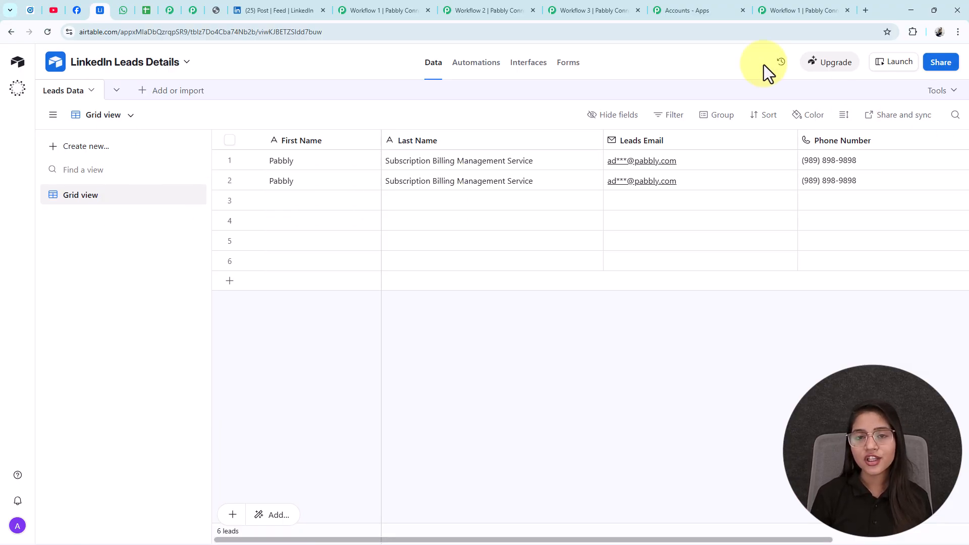
click(630, 14)
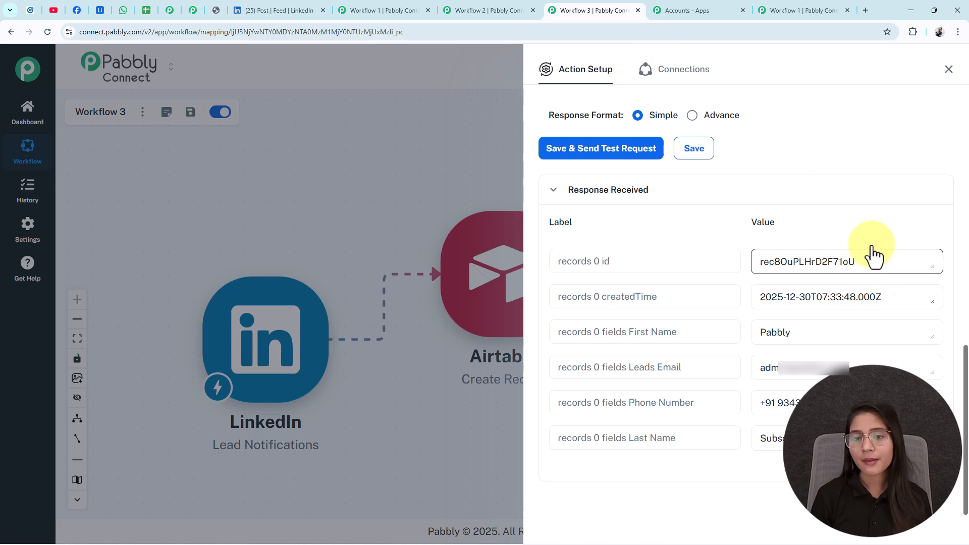
scroll(871, 255, down, 5)
scroll(871, 255, up, 4)
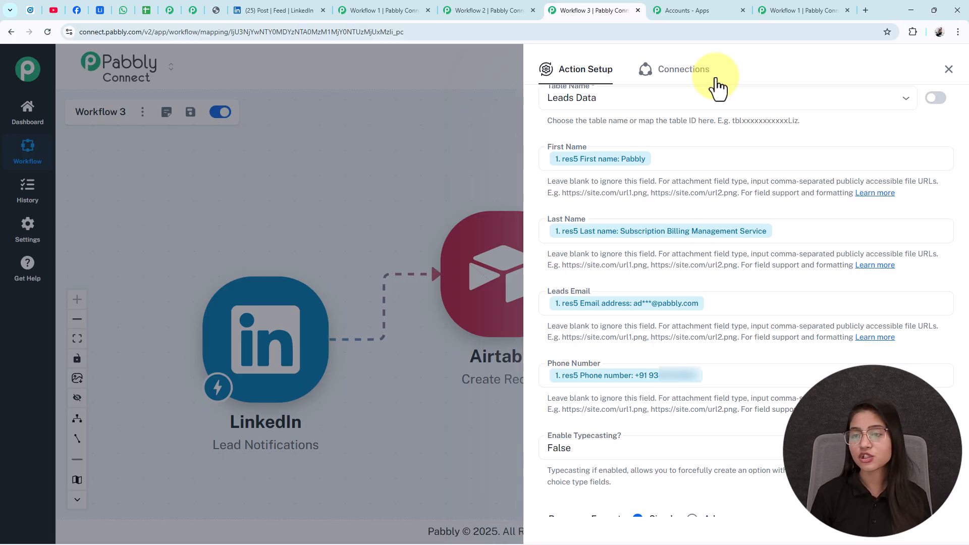
click(949, 69)
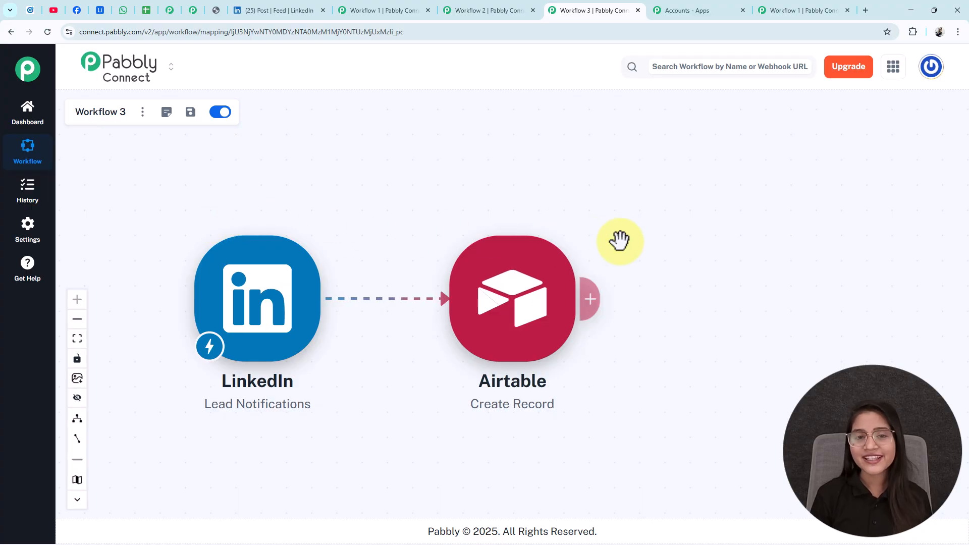
- Recap Workflow 1, Workflow 2 and Workflow 3 in turn, and open the coupon offer image
click(384, 11)
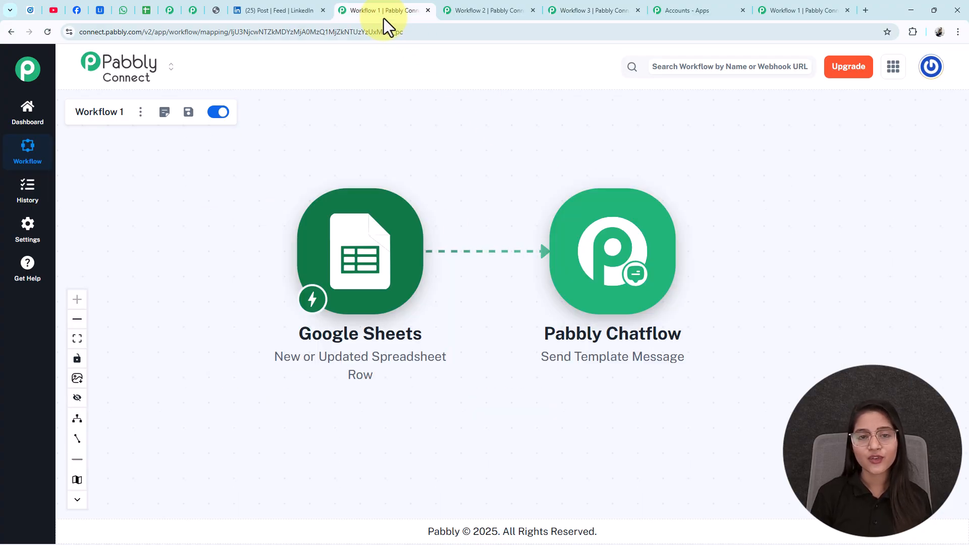
click(452, 9)
click(602, 10)
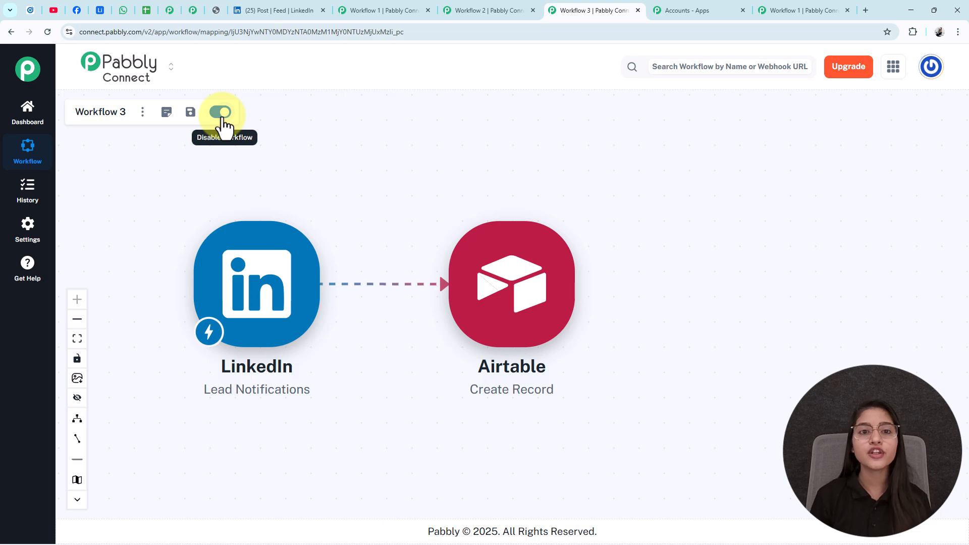
click(404, 4)
click(507, 3)
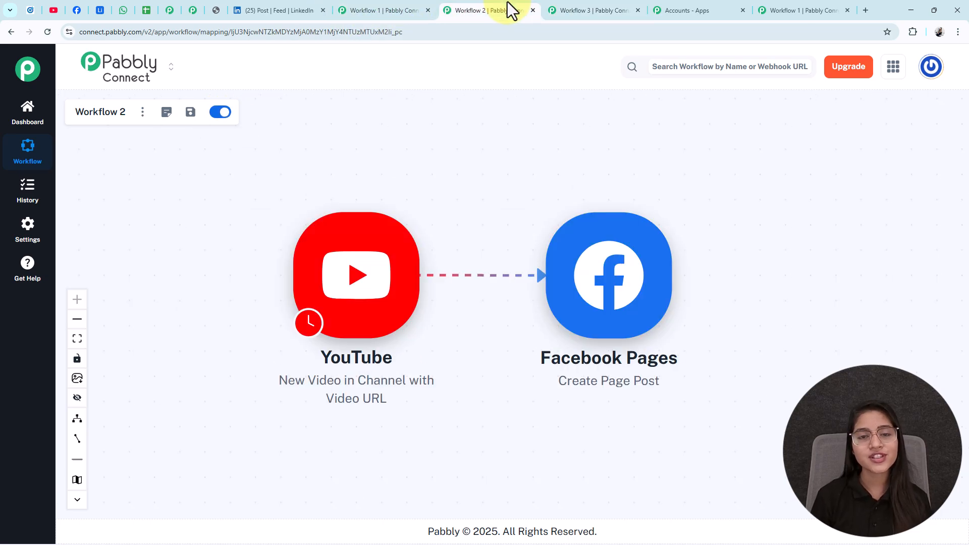
click(571, 4)
click(394, 10)
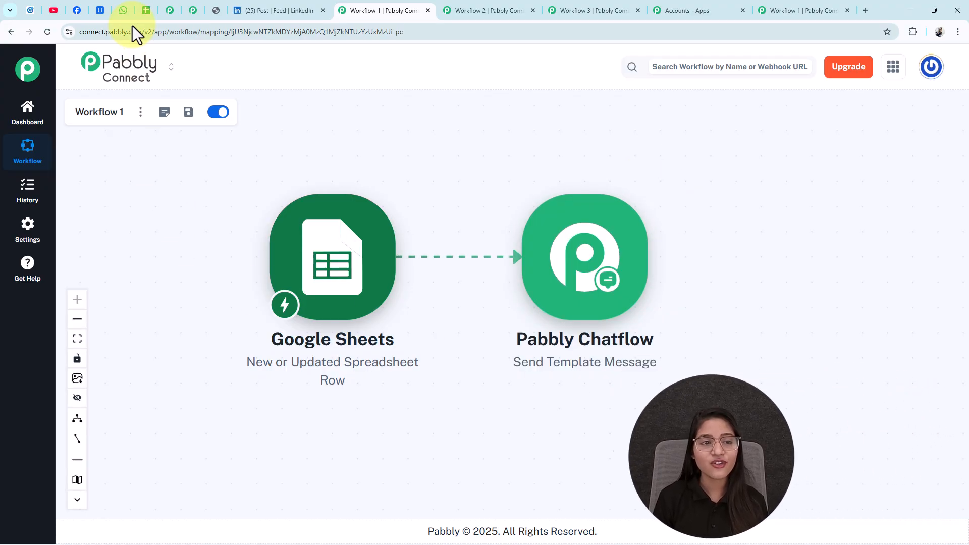
click(216, 10)
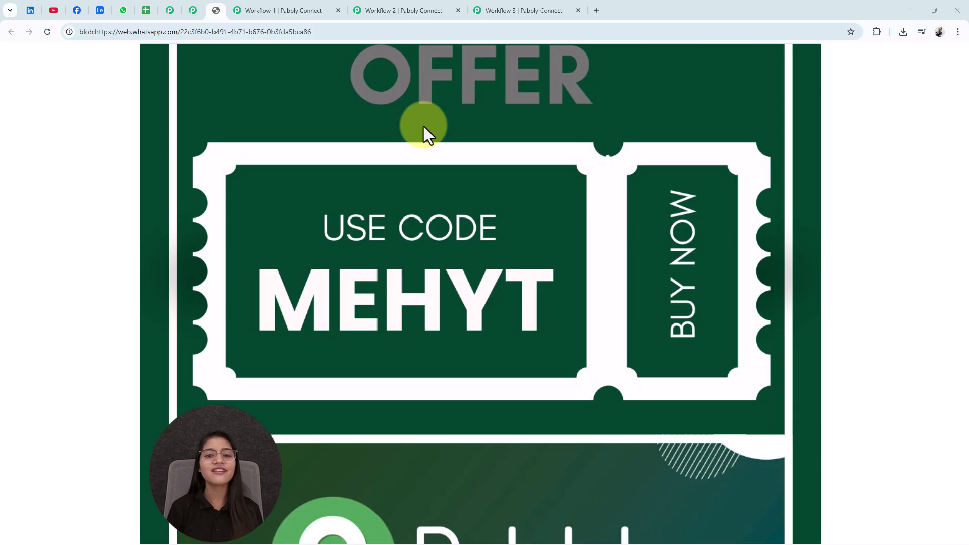